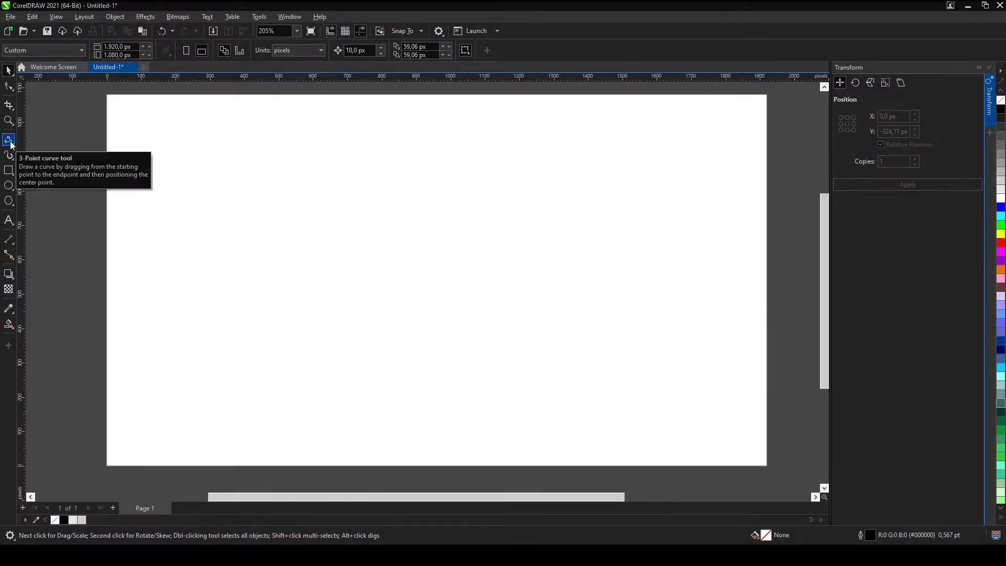
With the 3-Point Curve tool active, make 8.0 pt the default outline width for new graphics
{"action": "left_click", "coordinate": [9, 140]}
{"action": "left_click", "coordinate": [328, 51]}
{"action": "left_click", "coordinate": [322, 136]}
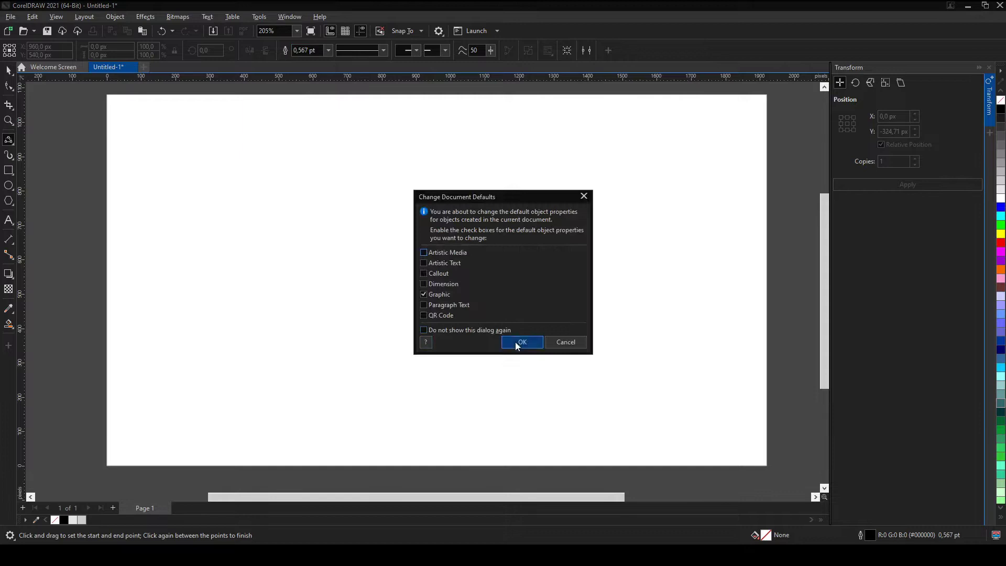
{"action": "left_click", "coordinate": [510, 341]}
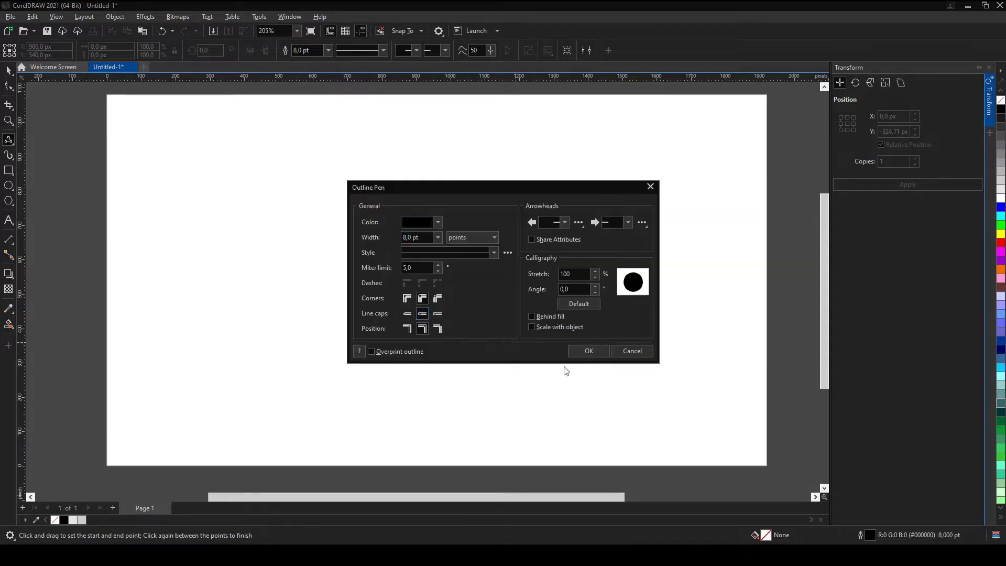
{"action": "left_click", "coordinate": [588, 350]}
Change the default outline to 3.0 pt and draw the cloud's inner spiral
{"action": "left_click", "coordinate": [328, 51]}
{"action": "left_click", "coordinate": [319, 117]}
{"action": "left_click", "coordinate": [524, 342]}
{"action": "mouse_move", "coordinate": [434, 296]}
{"action": "left_mouse_down"}
{"action": "mouse_move", "coordinate": [398, 243]}
{"action": "mouse_move", "coordinate": [395, 341]}
{"action": "mouse_move", "coordinate": [506, 295]}
{"action": "left_mouse_up"}
{"action": "left_click", "coordinate": [440, 305]}
{"action": "left_click", "coordinate": [419, 246]}
{"action": "left_click", "coordinate": [379, 331]}
{"action": "left_click", "coordinate": [482, 326]}
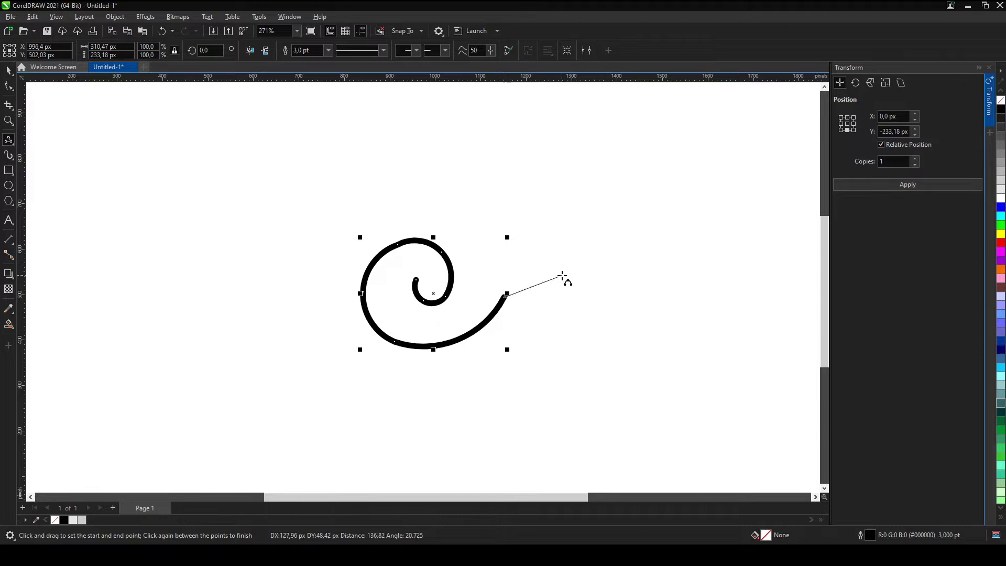
Add the right tail curving up from the spiral and an arch reaching to the left tip
{"action": "left_click_drag", "start_coordinate": [617, 229], "coordinate": [618, 234]}
{"action": "left_click", "coordinate": [618, 235]}
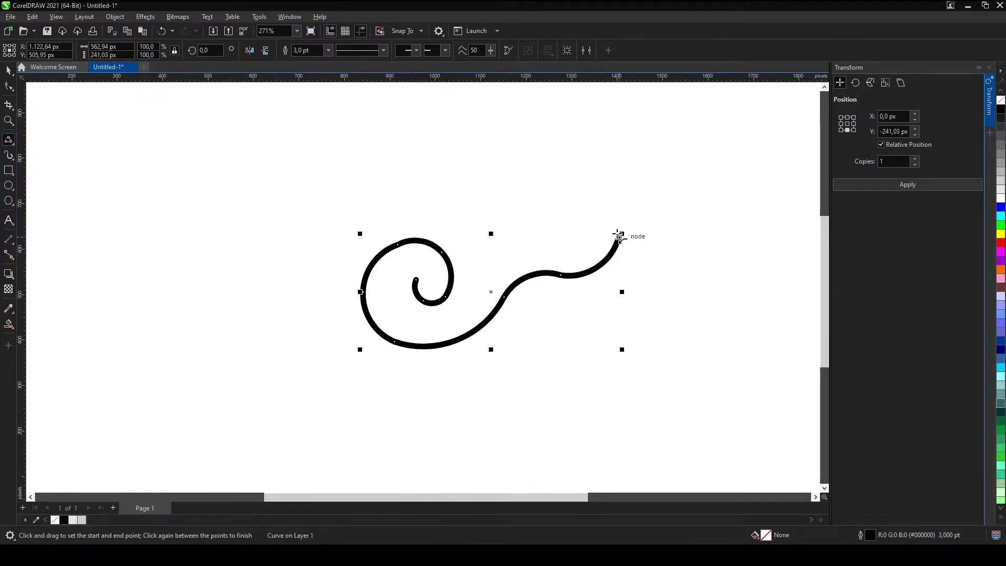
{"action": "left_click", "coordinate": [558, 242]}
{"action": "scroll", "coordinate": [545, 239], "scroll_direction": "down", "scroll_amount": 1}
{"action": "left_click_drag", "start_coordinate": [544, 239], "coordinate": [358, 210]}
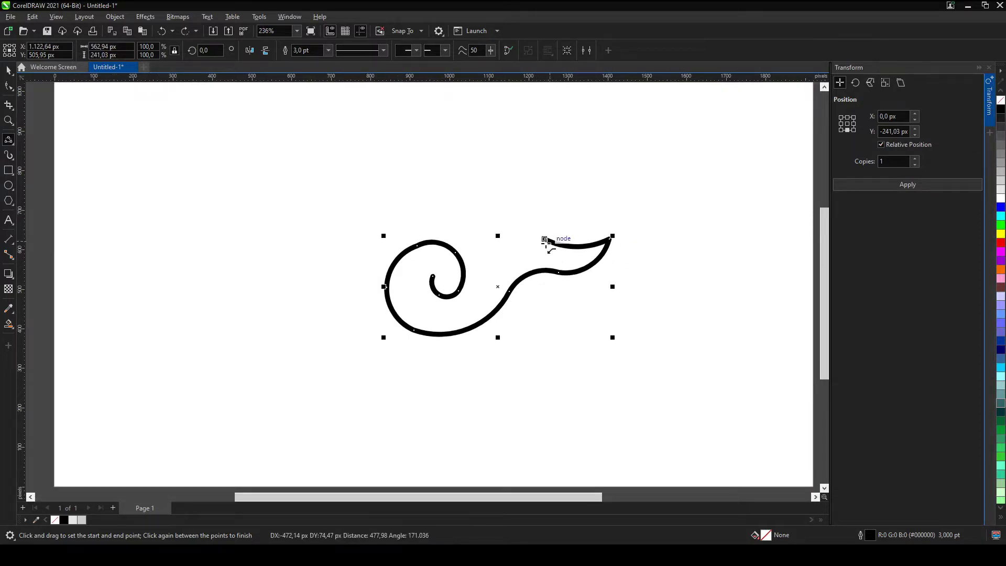
{"action": "mouse_move", "coordinate": [519, 222]}
{"action": "left_mouse_down"}
{"action": "mouse_move", "coordinate": [375, 216]}
{"action": "mouse_move", "coordinate": [281, 252]}
{"action": "left_mouse_up"}
{"action": "left_click", "coordinate": [404, 203]}
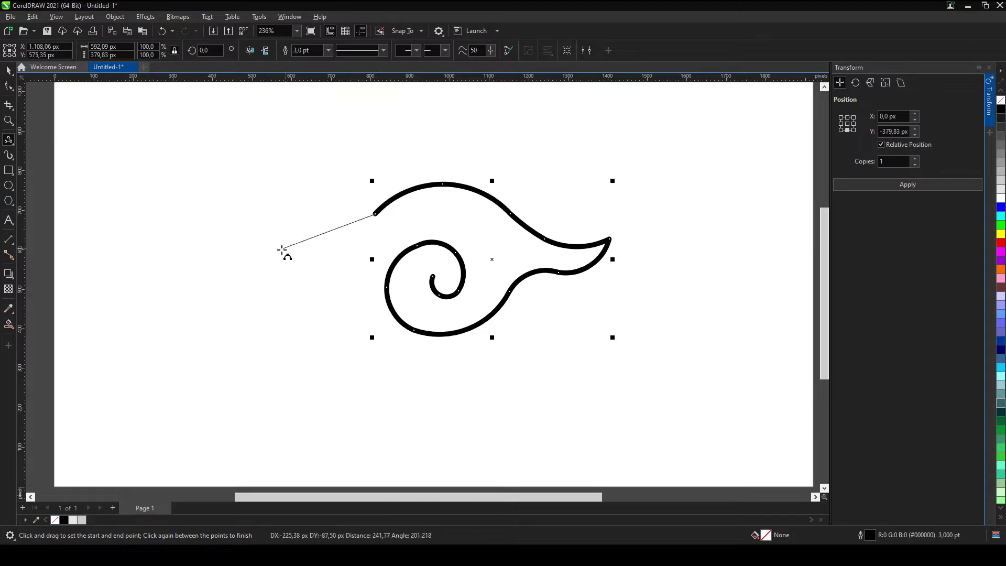
{"action": "left_click", "coordinate": [281, 251]}
{"action": "left_click", "coordinate": [251, 242]}
Draw the lower-left lobe, then shrink the cloud outline and centre it
{"action": "scroll", "coordinate": [253, 243], "scroll_direction": "down", "scroll_amount": 1}
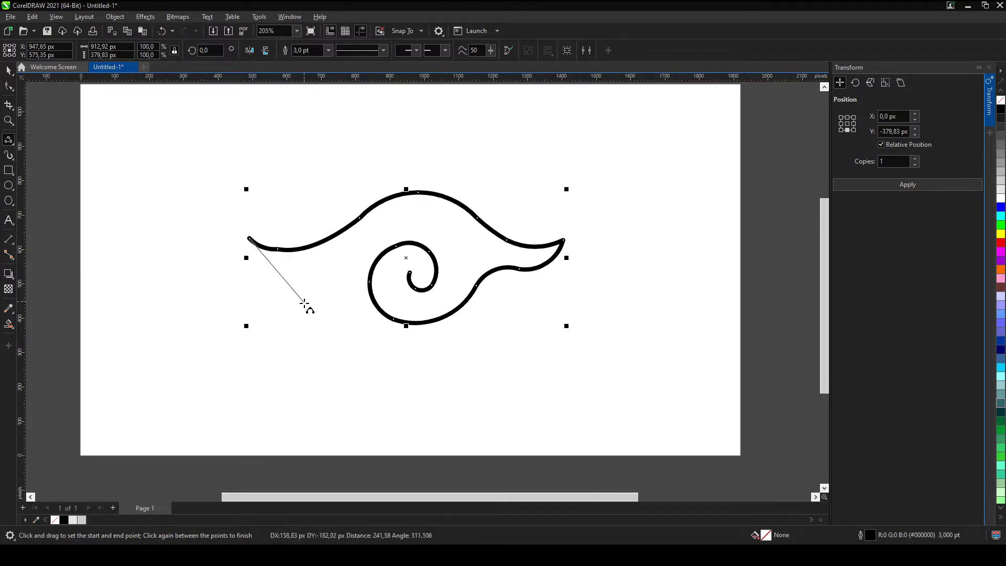
{"action": "left_click_drag", "start_coordinate": [294, 314], "coordinate": [324, 326]}
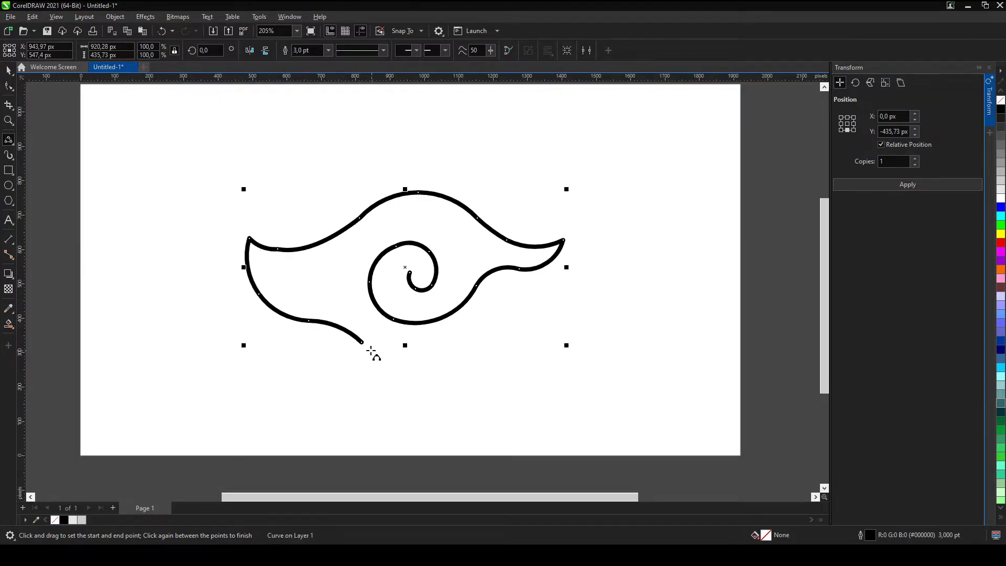
{"action": "left_click", "coordinate": [461, 354]}
{"action": "mouse_move", "coordinate": [566, 189]}
{"action": "left_mouse_down"}
{"action": "mouse_move", "coordinate": [366, 337]}
{"action": "mouse_move", "coordinate": [381, 269]}
{"action": "left_mouse_up"}
{"action": "scroll", "coordinate": [95, 190], "scroll_direction": "up", "scroll_amount": 1}
Delete a node at the cloud's top-left and add a curve curling down from its end
{"action": "key", "text": "F10"}
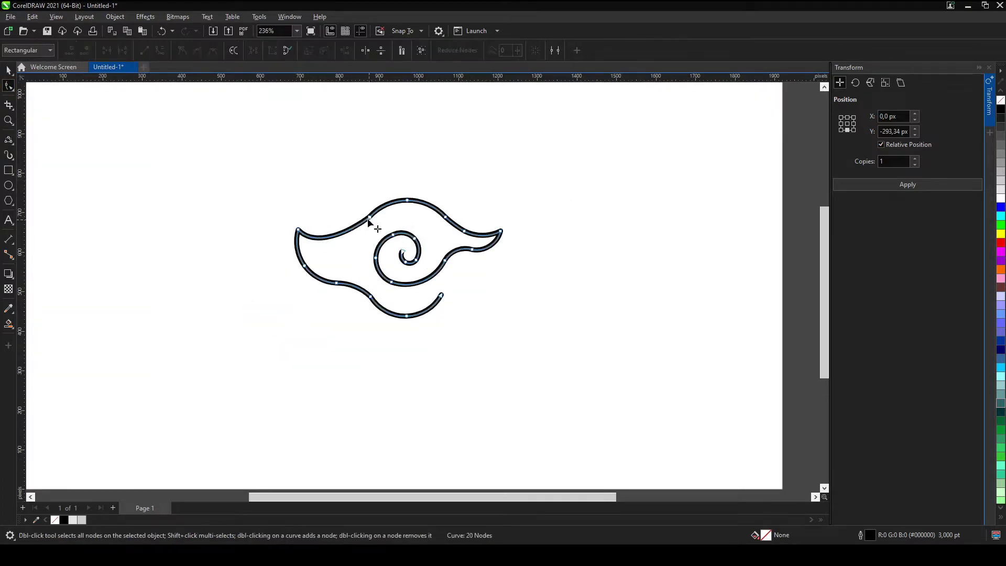
{"action": "double_click", "coordinate": [369, 217]}
{"action": "scroll", "coordinate": [480, 339], "scroll_direction": "up", "scroll_amount": 1}
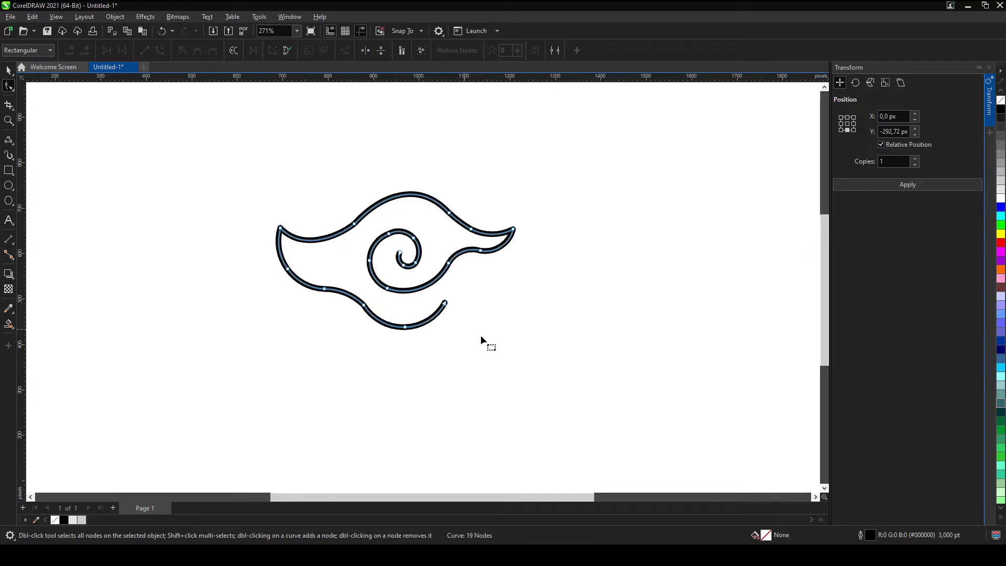
{"action": "key", "text": "F5"}
{"action": "left_click", "coordinate": [485, 315]}
{"action": "key", "text": "ctrl+z"}
{"action": "left_click", "coordinate": [493, 303]}
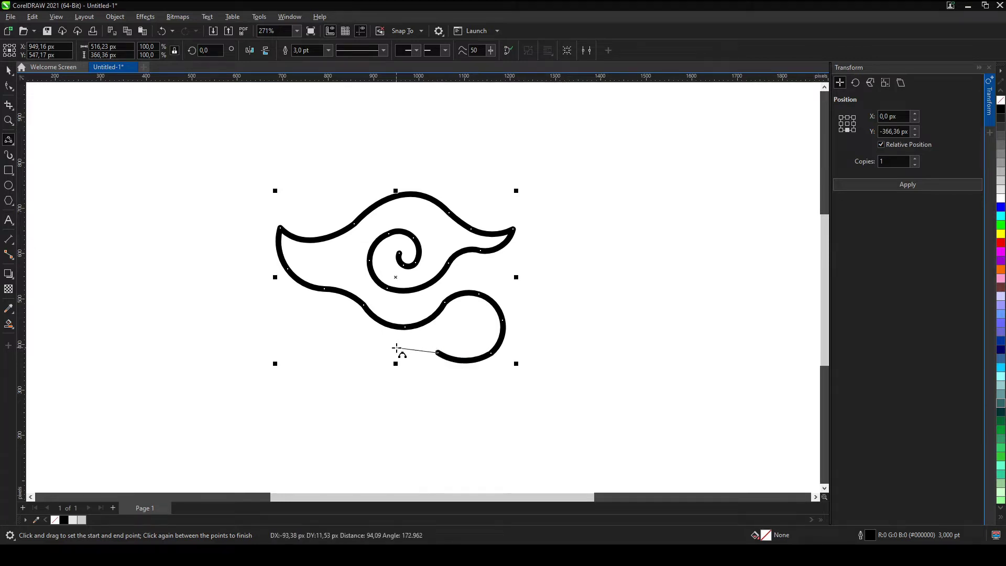
Draw the long tail sweeping left along the bottom and a small curl at lower right
{"action": "left_click", "coordinate": [407, 346]}
{"action": "mouse_move", "coordinate": [391, 350]}
{"action": "left_mouse_down"}
{"action": "mouse_move", "coordinate": [322, 346]}
{"action": "mouse_move", "coordinate": [137, 263]}
{"action": "left_mouse_up"}
{"action": "left_click", "coordinate": [327, 346]}
{"action": "left_click", "coordinate": [258, 315]}
{"action": "left_click", "coordinate": [193, 309]}
{"action": "scroll", "coordinate": [480, 333], "scroll_direction": "up", "scroll_amount": 2}
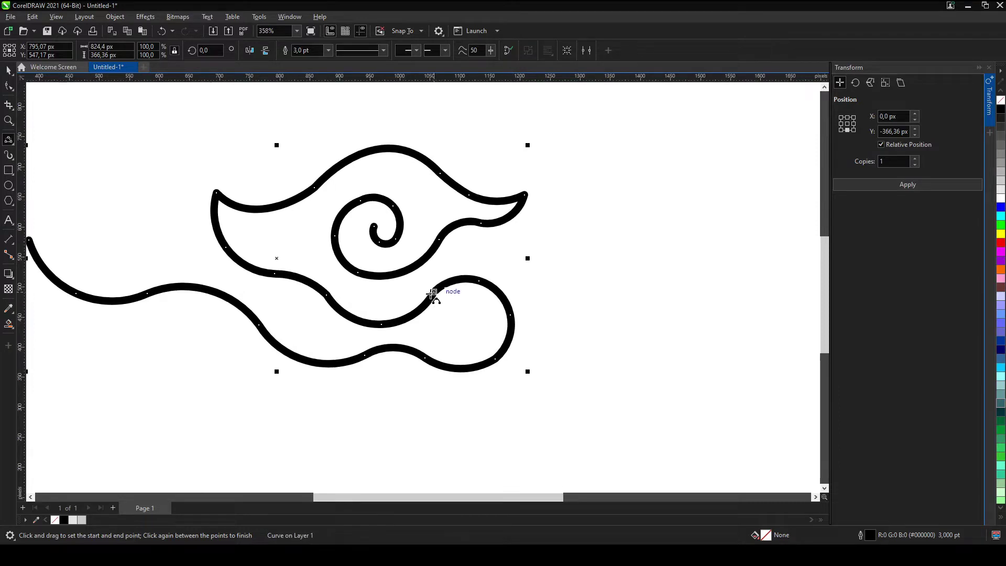
{"action": "left_click", "coordinate": [454, 339]}
Add curves running from the curl to the tail's left tip and rising from it
{"action": "left_click_drag", "start_coordinate": [475, 330], "coordinate": [466, 306]}
{"action": "scroll", "coordinate": [473, 310], "scroll_direction": "down", "scroll_amount": 2}
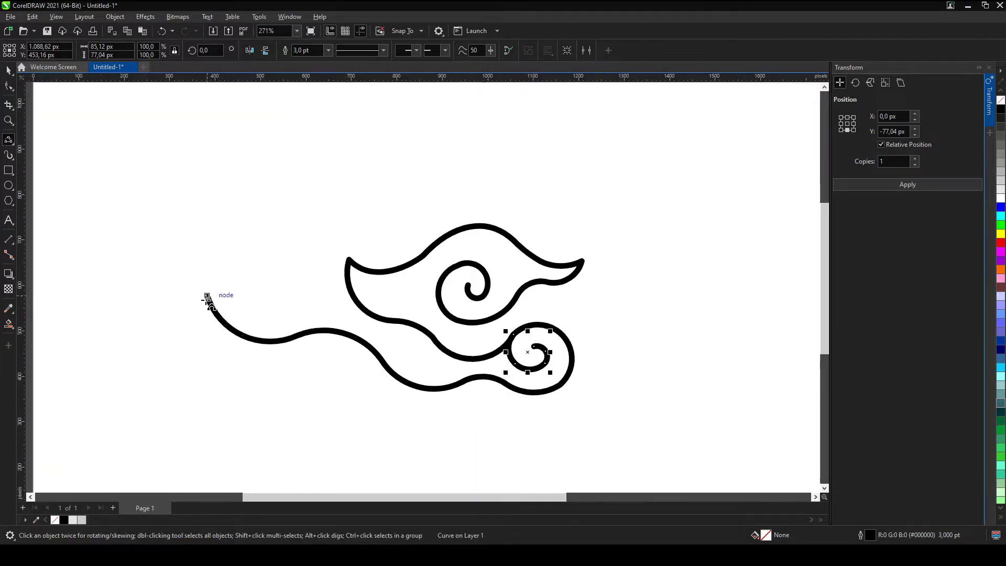
{"action": "left_click", "coordinate": [273, 283]}
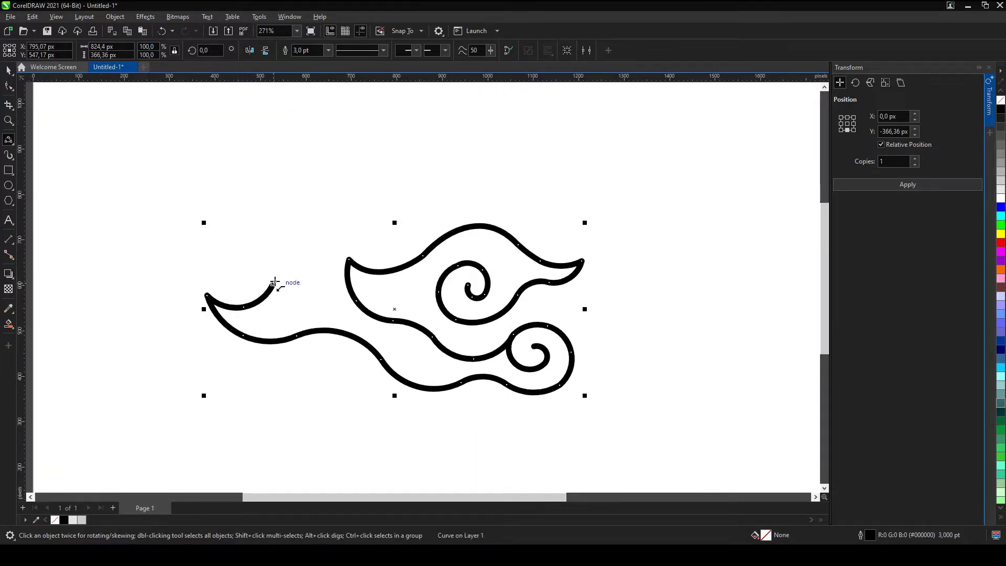
{"action": "left_click", "coordinate": [349, 228]}
{"action": "scroll", "coordinate": [378, 225], "scroll_direction": "down", "scroll_amount": 1}
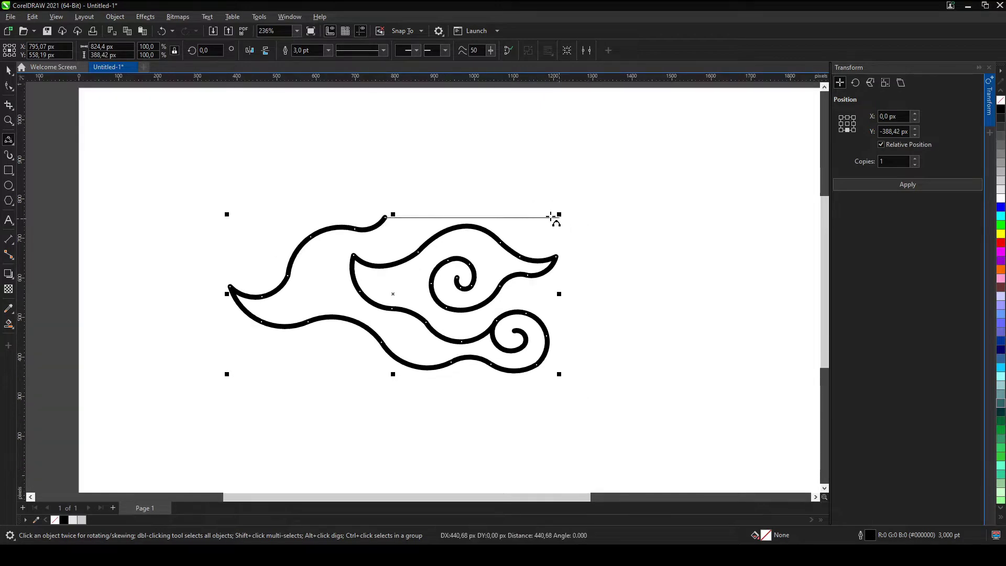
Draw the large top arc and right lobe of the outer cloud, then reshape the top arc
{"action": "left_click_drag", "start_coordinate": [447, 176], "coordinate": [447, 176]}
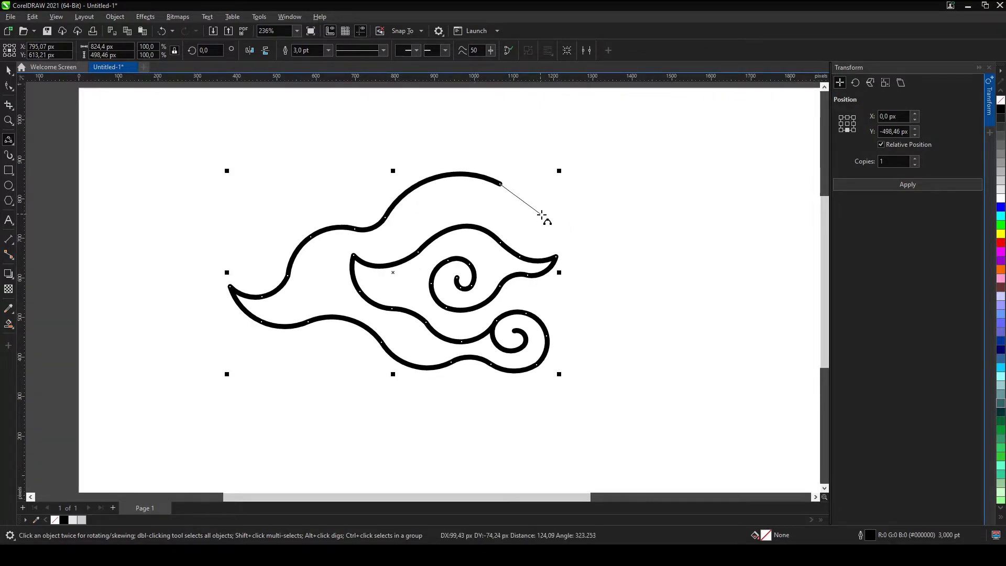
{"action": "left_click", "coordinate": [542, 216]}
{"action": "left_click", "coordinate": [564, 229]}
{"action": "left_click", "coordinate": [632, 243]}
{"action": "left_click", "coordinate": [686, 243]}
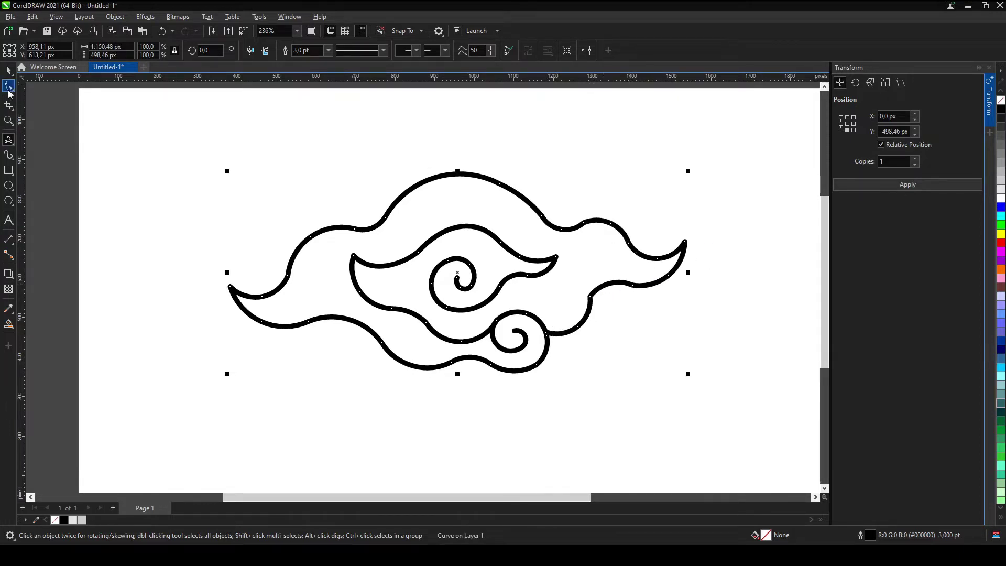
{"action": "left_click", "coordinate": [8, 88]}
{"action": "left_click_drag", "start_coordinate": [420, 155], "coordinate": [434, 157]}
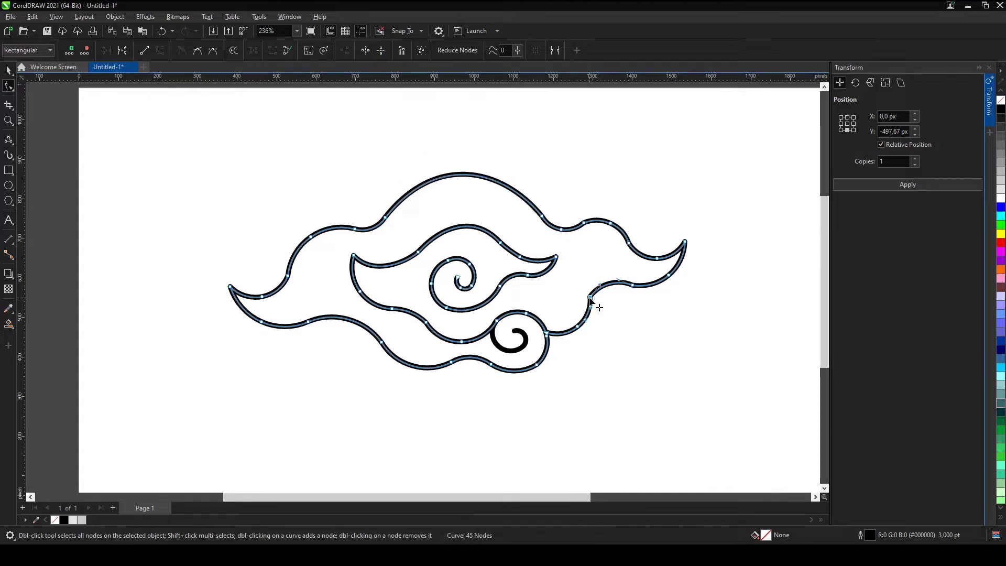
Try deleting bottom nodes, undo it, then drag the upper-left arc into a smoother shape
{"action": "scroll", "coordinate": [503, 375], "scroll_direction": "up", "scroll_amount": 1}
{"action": "mouse_move", "coordinate": [438, 394]}
{"action": "left_mouse_down"}
{"action": "mouse_move", "coordinate": [555, 359]}
{"action": "mouse_move", "coordinate": [501, 372]}
{"action": "left_mouse_up"}
{"action": "key", "text": "Delete"}
{"action": "key", "text": "ctrl+z"}
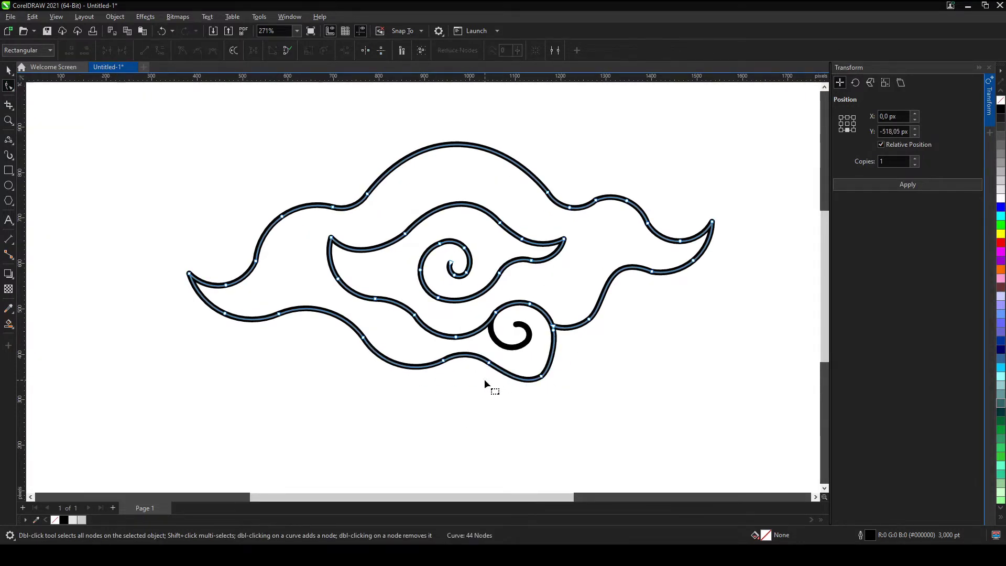
{"action": "scroll", "coordinate": [446, 370], "scroll_direction": "down", "scroll_amount": 2}
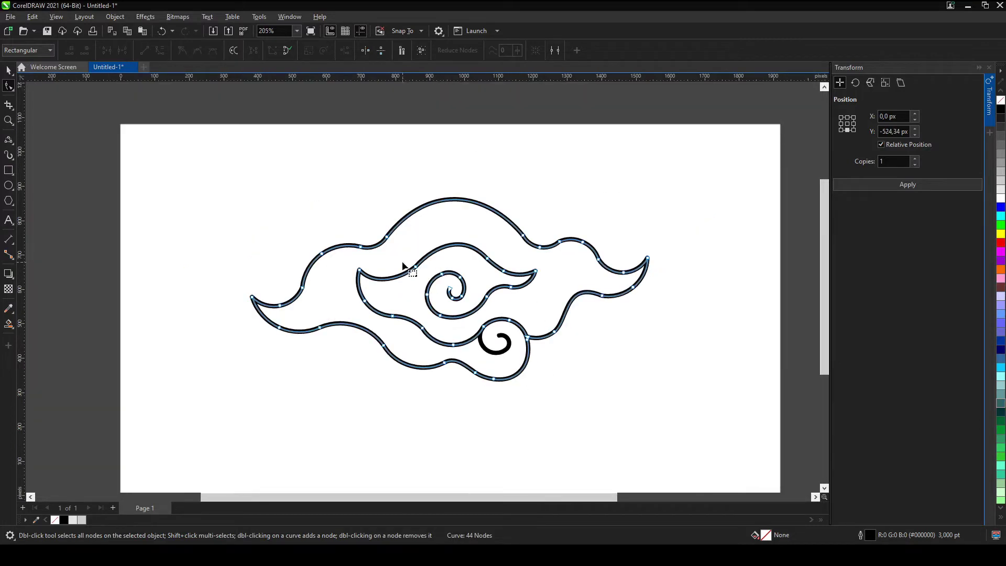
{"action": "scroll", "coordinate": [402, 266], "scroll_direction": "up", "scroll_amount": 2}
{"action": "mouse_move", "coordinate": [403, 222]}
{"action": "left_mouse_down"}
{"action": "mouse_move", "coordinate": [375, 247]}
{"action": "mouse_move", "coordinate": [400, 262]}
{"action": "left_mouse_up"}
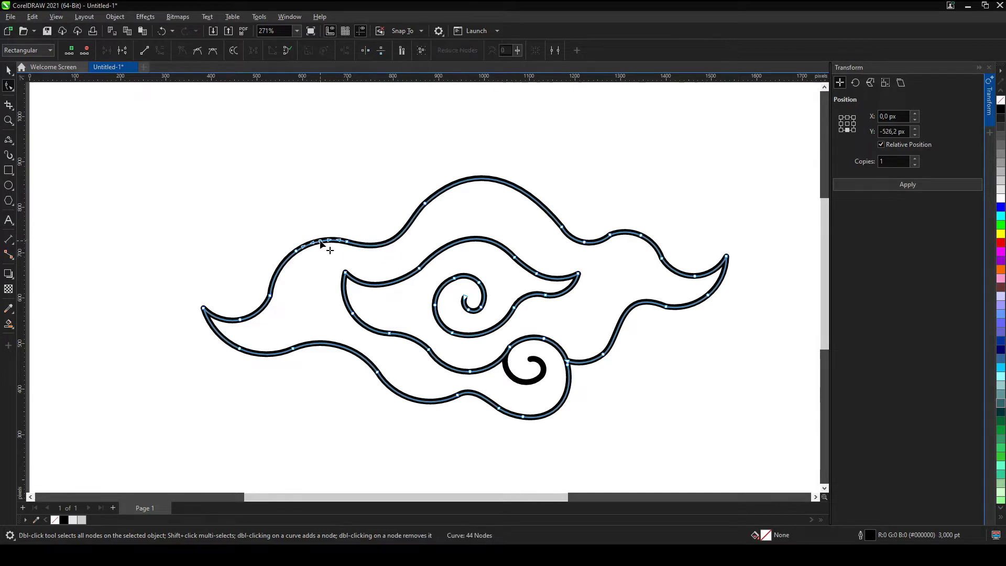
Select both cloud objects, trial-move them up and right, and undo the move
{"action": "scroll", "coordinate": [357, 246], "scroll_direction": "up", "scroll_amount": 1}
{"action": "scroll", "coordinate": [320, 322], "scroll_direction": "down", "scroll_amount": 4}
{"action": "key", "text": "space"}
{"action": "left_click_drag", "start_coordinate": [140, 156], "coordinate": [487, 377]}
{"action": "scroll", "coordinate": [379, 292], "scroll_direction": "up", "scroll_amount": 1}
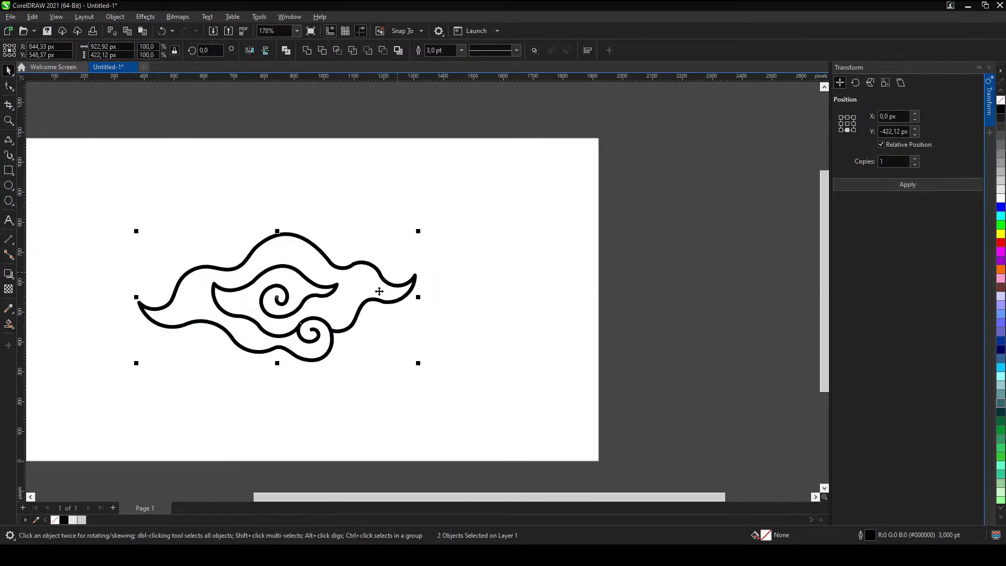
{"action": "left_click_drag", "start_coordinate": [313, 283], "coordinate": [346, 264]}
{"action": "key", "text": "ctrl+z"}
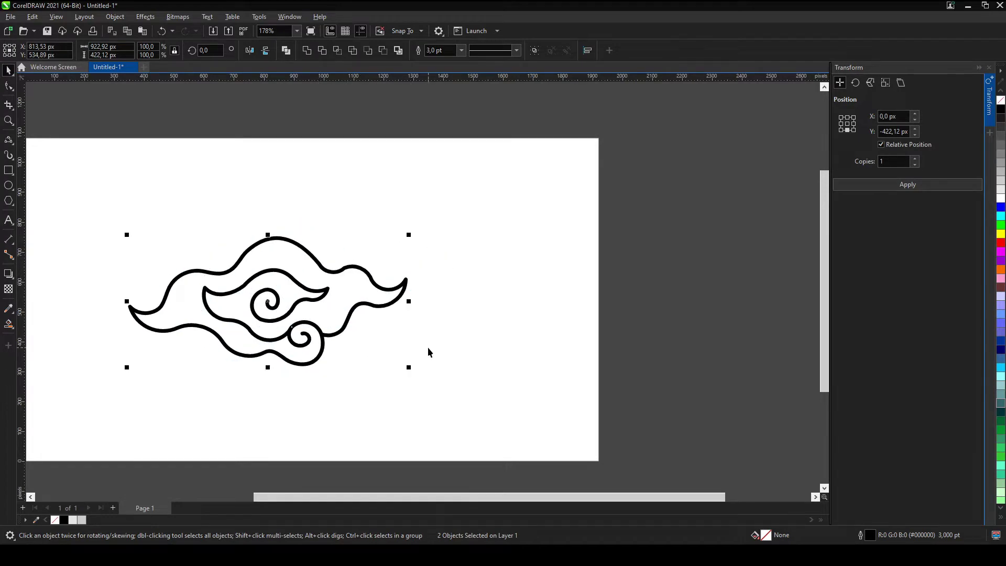
{"action": "scroll", "coordinate": [494, 243], "scroll_direction": "down", "scroll_amount": 1}
{"action": "scroll", "coordinate": [192, 141], "scroll_direction": "up", "scroll_amount": 2}
{"action": "key", "text": "F5"}
{"action": "scroll", "coordinate": [365, 354], "scroll_direction": "up", "scroll_amount": 2}
Draw two parallel rising strokes and a long outer curve curling over at the top
{"action": "left_click_drag", "start_coordinate": [363, 352], "coordinate": [388, 262]}
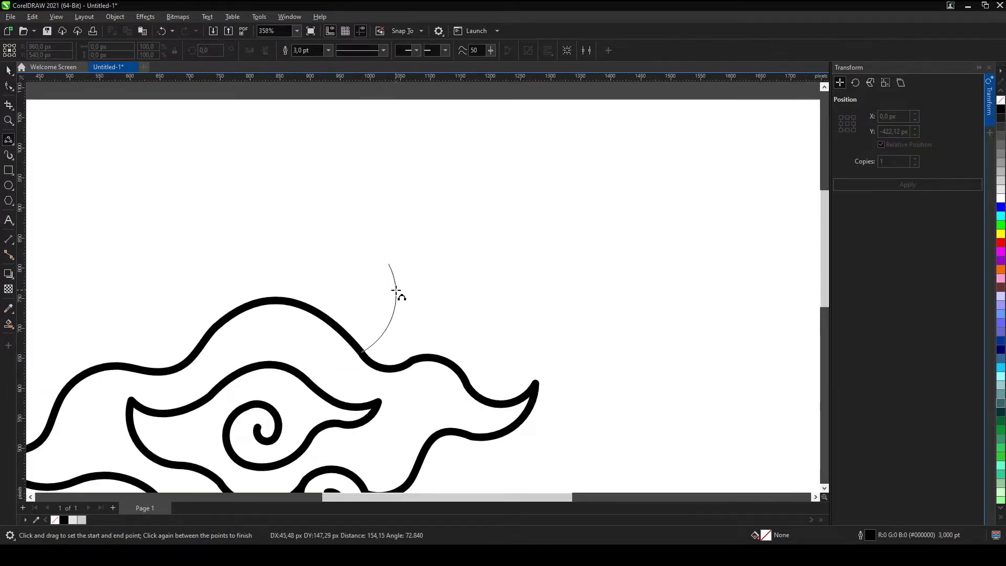
{"action": "left_click", "coordinate": [395, 291]}
{"action": "left_click_drag", "start_coordinate": [370, 362], "coordinate": [394, 250]}
{"action": "left_click", "coordinate": [411, 302]}
{"action": "mouse_move", "coordinate": [395, 365]}
{"action": "left_mouse_down"}
{"action": "mouse_move", "coordinate": [423, 222]}
{"action": "mouse_move", "coordinate": [335, 245]}
{"action": "left_mouse_up"}
{"action": "left_click", "coordinate": [440, 270]}
{"action": "scroll", "coordinate": [331, 244], "scroll_direction": "up", "scroll_amount": 1}
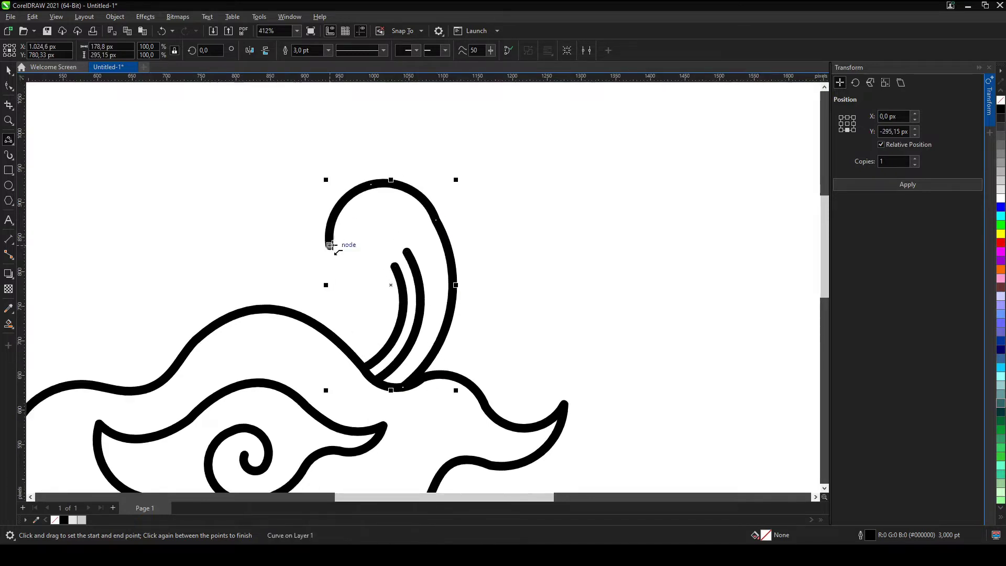
{"action": "left_click", "coordinate": [386, 266]}
{"action": "scroll", "coordinate": [386, 265], "scroll_direction": "up", "scroll_amount": 2}
Drag the middle stroke's top node into the curl using the Shape tool
{"action": "key", "text": "F10"}
{"action": "scroll", "coordinate": [388, 287], "scroll_direction": "up", "scroll_amount": 2}
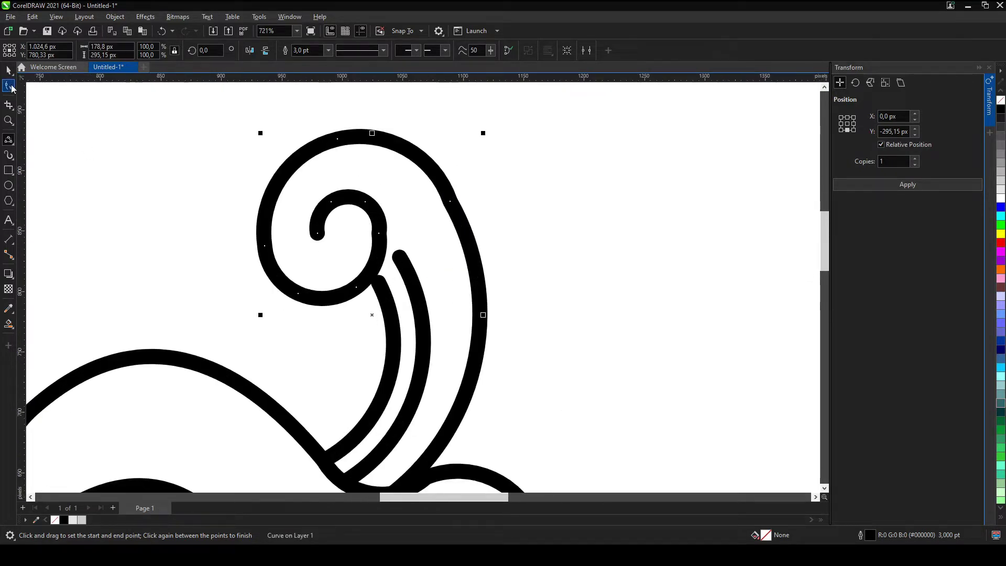
{"action": "left_click", "coordinate": [398, 258]}
{"action": "mouse_move", "coordinate": [399, 255]}
{"action": "left_mouse_down"}
{"action": "mouse_move", "coordinate": [386, 235]}
{"action": "mouse_move", "coordinate": [422, 274]}
{"action": "left_mouse_up"}
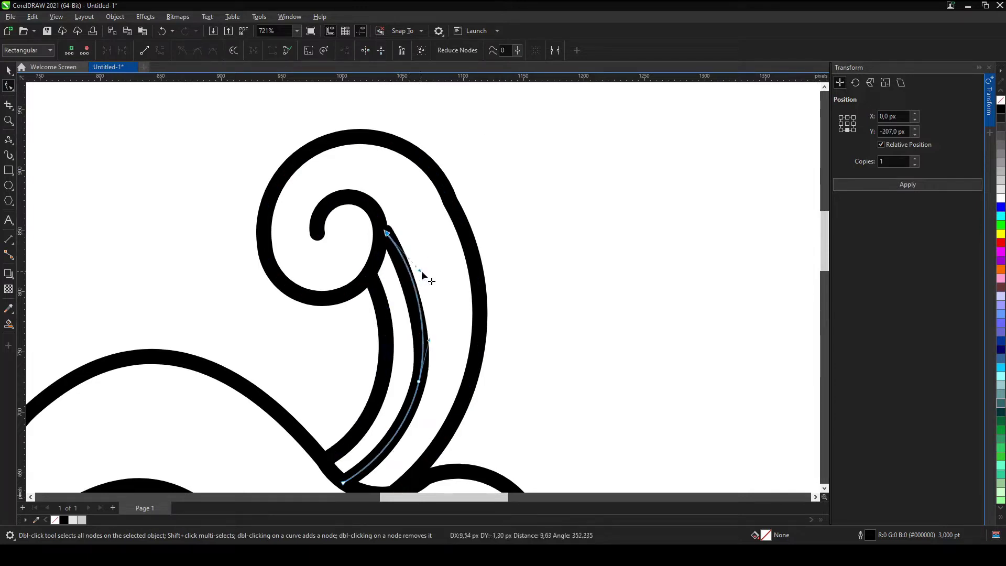
{"action": "scroll", "coordinate": [422, 274], "scroll_direction": "up", "scroll_amount": 1}
{"action": "left_click", "coordinate": [485, 212]}
{"action": "scroll", "coordinate": [492, 293], "scroll_direction": "down", "scroll_amount": 2}
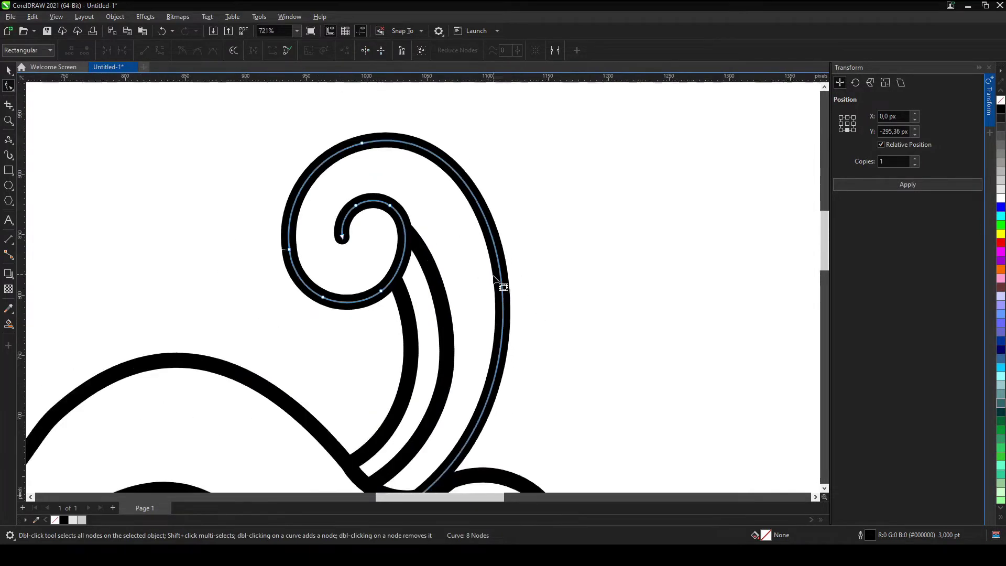
{"action": "scroll", "coordinate": [493, 302], "scroll_direction": "down", "scroll_amount": 2}
{"action": "left_click", "coordinate": [9, 70]}
{"action": "left_click", "coordinate": [9, 139]}
Draw a curve up around the wisp forming the sprout's inner curl
{"action": "scroll", "coordinate": [288, 285], "scroll_direction": "up", "scroll_amount": 1}
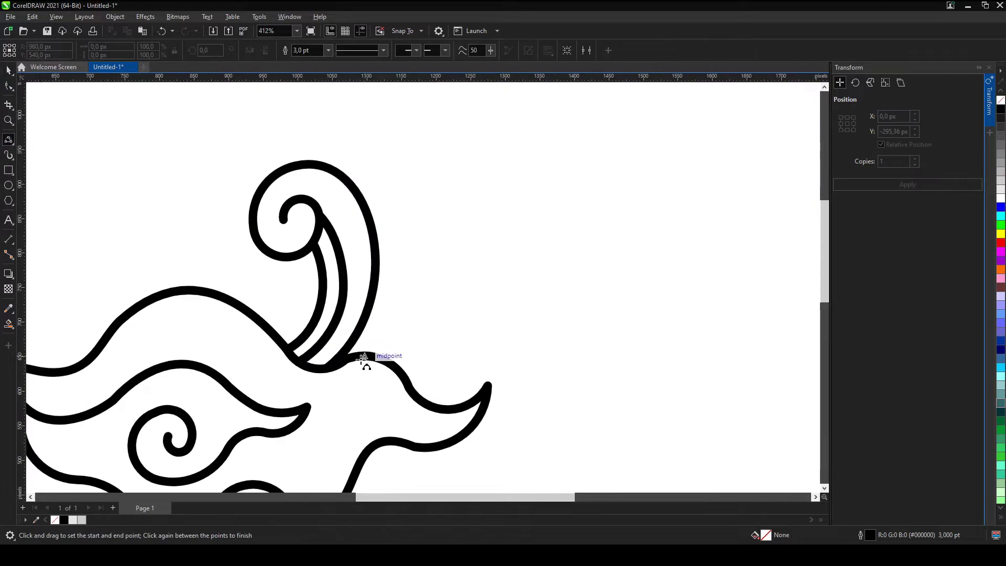
{"action": "left_click", "coordinate": [417, 293]}
{"action": "key", "text": "ctrl+z"}
{"action": "left_click", "coordinate": [455, 288]}
{"action": "mouse_move", "coordinate": [366, 359]}
{"action": "left_mouse_down"}
{"action": "mouse_move", "coordinate": [455, 294]}
{"action": "mouse_move", "coordinate": [437, 203]}
{"action": "left_mouse_up"}
{"action": "left_click", "coordinate": [478, 204]}
{"action": "left_click", "coordinate": [437, 259]}
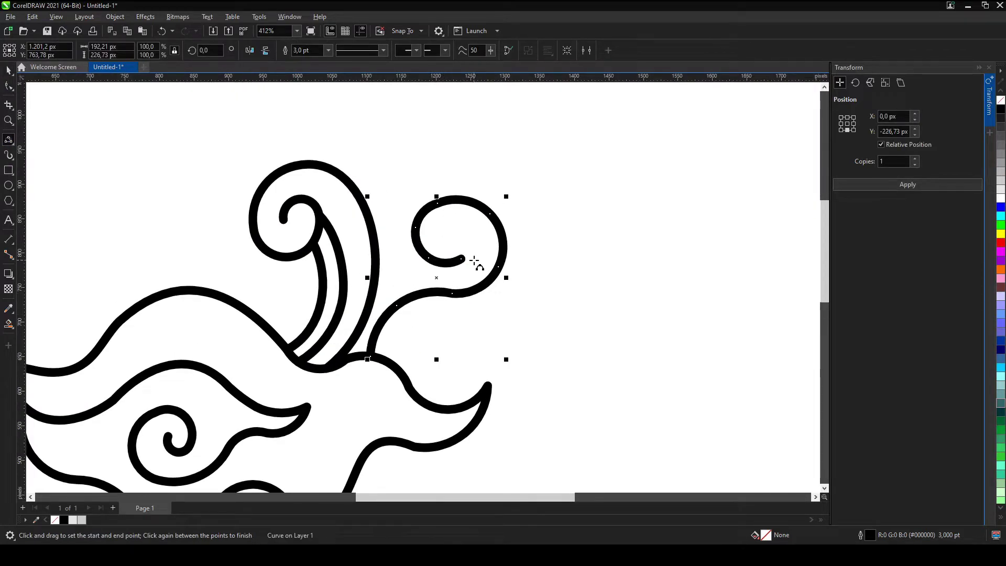
{"action": "scroll", "coordinate": [471, 261], "scroll_direction": "up", "scroll_amount": 1}
{"action": "scroll", "coordinate": [461, 260], "scroll_direction": "up", "scroll_amount": 1}
Add a stroke from the curl down to the cloud and pull the outer curve's end node into the curl
{"action": "mouse_move", "coordinate": [442, 219]}
{"action": "left_mouse_down"}
{"action": "mouse_move", "coordinate": [444, 279]}
{"action": "mouse_move", "coordinate": [299, 366]}
{"action": "left_mouse_up"}
{"action": "left_click", "coordinate": [454, 276]}
{"action": "scroll", "coordinate": [455, 276], "scroll_direction": "up", "scroll_amount": 1}
{"action": "left_click", "coordinate": [317, 347]}
{"action": "key", "text": "F10"}
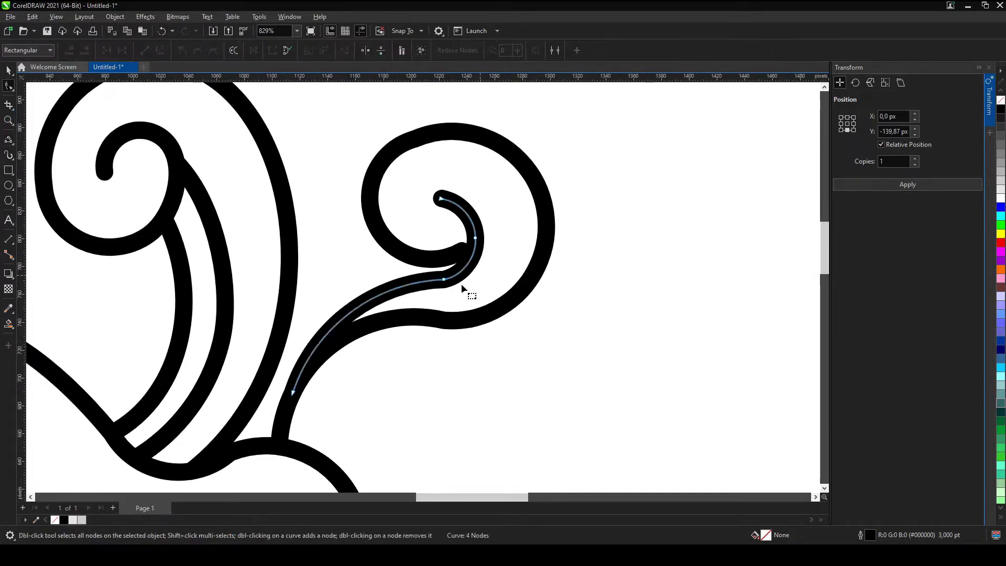
{"action": "left_click", "coordinate": [465, 256]}
{"action": "mouse_move", "coordinate": [464, 254]}
{"action": "left_mouse_down"}
{"action": "mouse_move", "coordinate": [468, 262]}
{"action": "mouse_move", "coordinate": [474, 245]}
{"action": "left_mouse_up"}
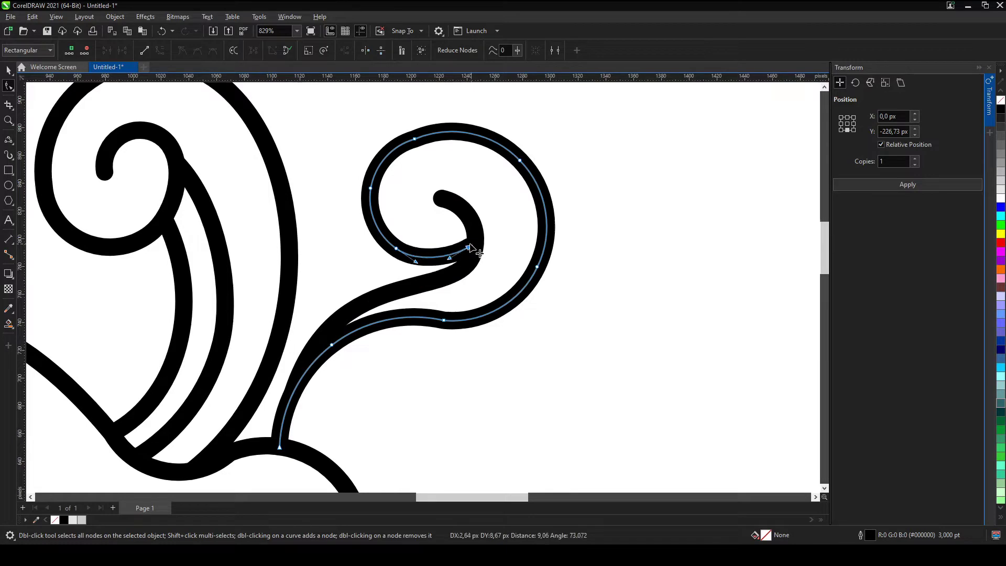
{"action": "scroll", "coordinate": [464, 246], "scroll_direction": "up", "scroll_amount": 1}
{"action": "scroll", "coordinate": [375, 254], "scroll_direction": "down", "scroll_amount": 2}
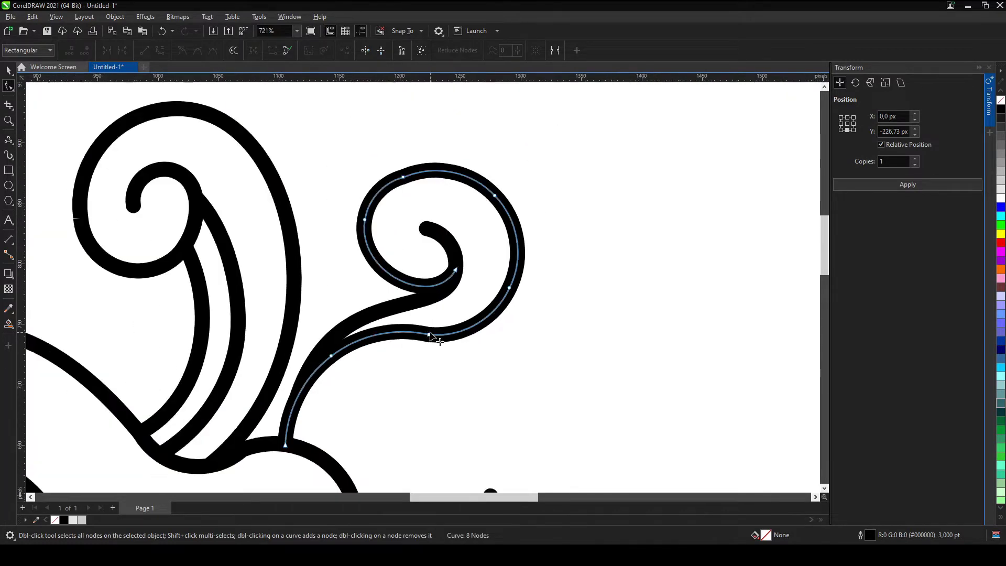
{"action": "scroll", "coordinate": [393, 331], "scroll_direction": "down", "scroll_amount": 1}
Draw the pointed flame-like tail sweeping right, with its lower edge returning to the spiral
{"action": "left_click", "coordinate": [8, 139]}
{"action": "mouse_move", "coordinate": [273, 420]}
{"action": "left_mouse_down"}
{"action": "mouse_move", "coordinate": [371, 362]}
{"action": "mouse_move", "coordinate": [504, 327]}
{"action": "mouse_move", "coordinate": [573, 271]}
{"action": "mouse_move", "coordinate": [328, 332]}
{"action": "left_mouse_up"}
{"action": "left_click", "coordinate": [321, 366]}
{"action": "left_click", "coordinate": [471, 354]}
{"action": "left_click", "coordinate": [539, 275]}
{"action": "left_click", "coordinate": [502, 257]}
{"action": "scroll", "coordinate": [387, 265], "scroll_direction": "down", "scroll_amount": 2}
{"action": "scroll", "coordinate": [410, 285], "scroll_direction": "up", "scroll_amount": 1}
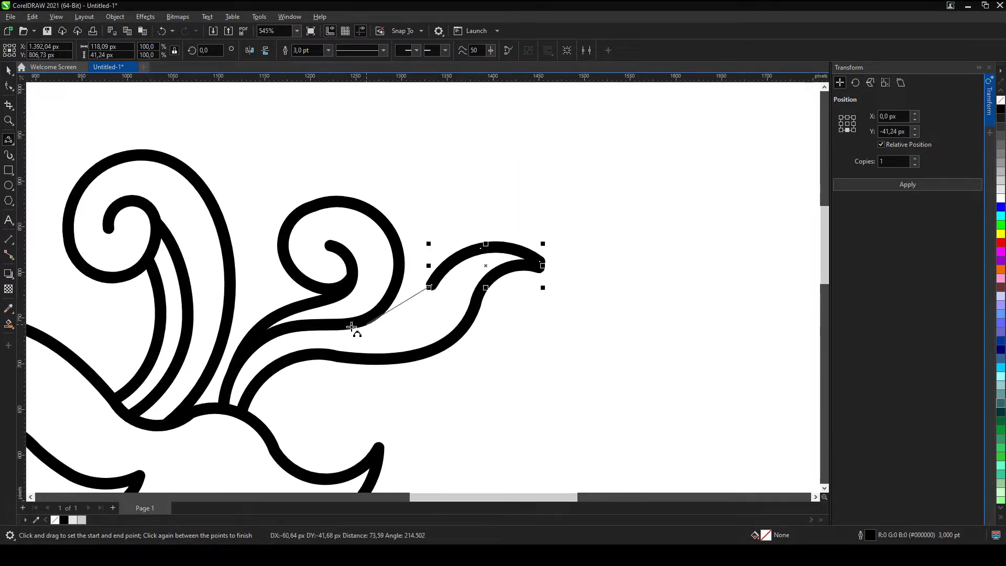
{"action": "left_click", "coordinate": [386, 321]}
{"action": "scroll", "coordinate": [442, 309], "scroll_direction": "up", "scroll_amount": 2}
Inspect the tail curve's nodes with the Shape tool, then return to the 3-Point Curve tool
{"action": "left_click", "coordinate": [8, 86]}
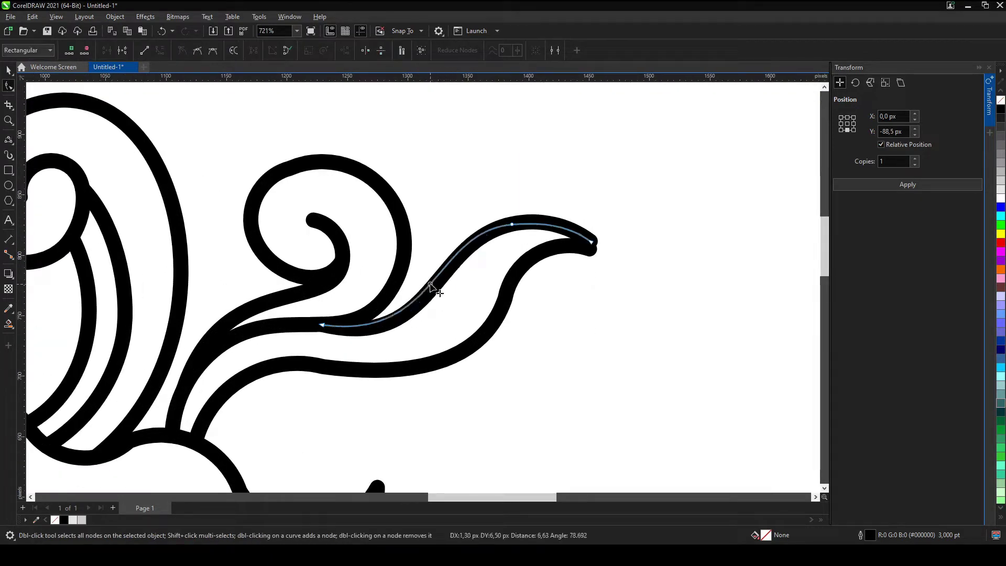
{"action": "scroll", "coordinate": [437, 301], "scroll_direction": "down", "scroll_amount": 5}
{"action": "scroll", "coordinate": [398, 335], "scroll_direction": "down", "scroll_amount": 2}
{"action": "scroll", "coordinate": [338, 350], "scroll_direction": "up", "scroll_amount": 2}
{"action": "left_click", "coordinate": [8, 138]}
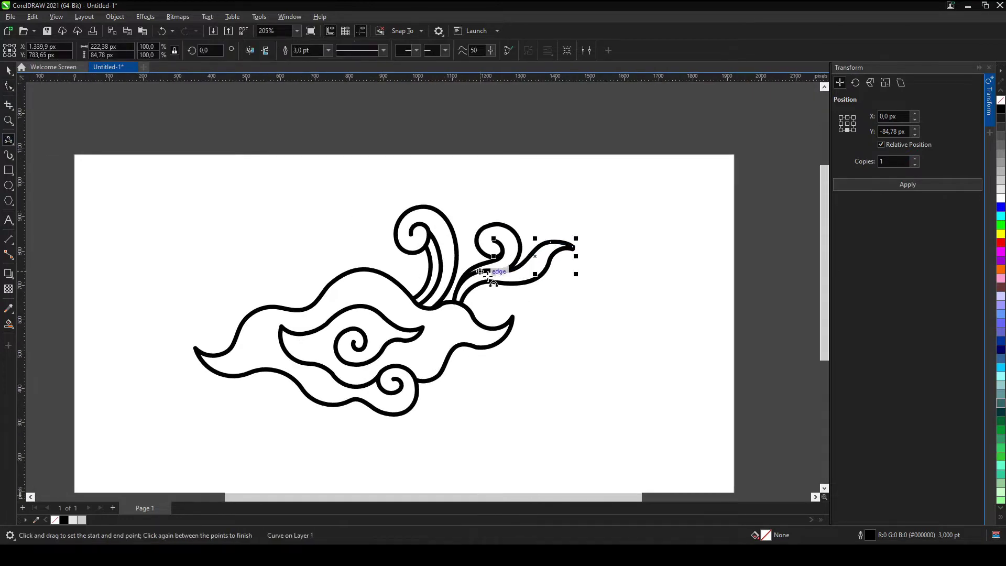
{"action": "scroll", "coordinate": [375, 360], "scroll_direction": "down", "scroll_amount": 1}
{"action": "scroll", "coordinate": [375, 360], "scroll_direction": "up", "scroll_amount": 2}
{"action": "scroll", "coordinate": [489, 315], "scroll_direction": "up", "scroll_amount": 1}
Draw an extra thick strand from the cloud up to the right sprout
{"action": "scroll", "coordinate": [723, 220], "scroll_direction": "up", "scroll_amount": 1}
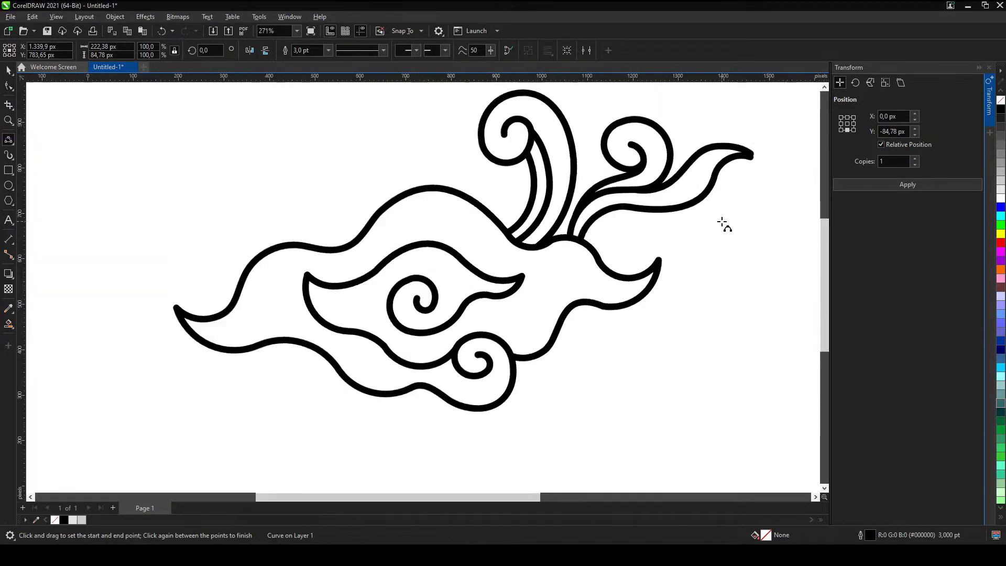
{"action": "scroll", "coordinate": [516, 280], "scroll_direction": "up", "scroll_amount": 1}
{"action": "left_click_drag", "start_coordinate": [509, 277], "coordinate": [600, 201]}
{"action": "left_click", "coordinate": [552, 216]}
{"action": "scroll", "coordinate": [552, 216], "scroll_direction": "down", "scroll_amount": 3}
{"action": "scroll", "coordinate": [505, 365], "scroll_direction": "up", "scroll_amount": 2}
{"action": "scroll", "coordinate": [520, 292], "scroll_direction": "down", "scroll_amount": 1}
{"action": "scroll", "coordinate": [328, 414], "scroll_direction": "up", "scroll_amount": 1}
Draw a spiral below the cloud's lower left with a pointed tail, reshaping its upper curve
{"action": "left_click_drag", "start_coordinate": [291, 378], "coordinate": [278, 377]}
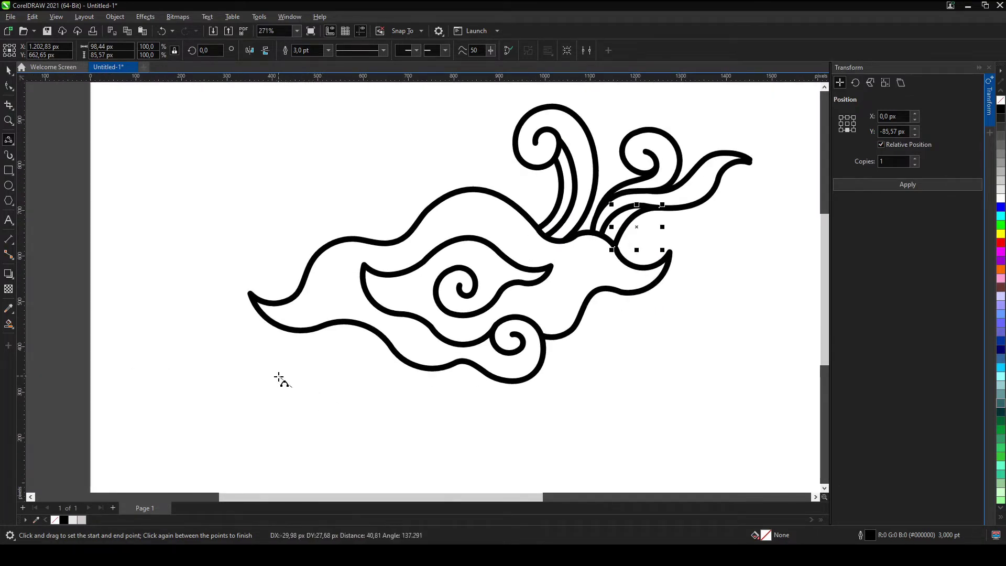
{"action": "left_click", "coordinate": [296, 391]}
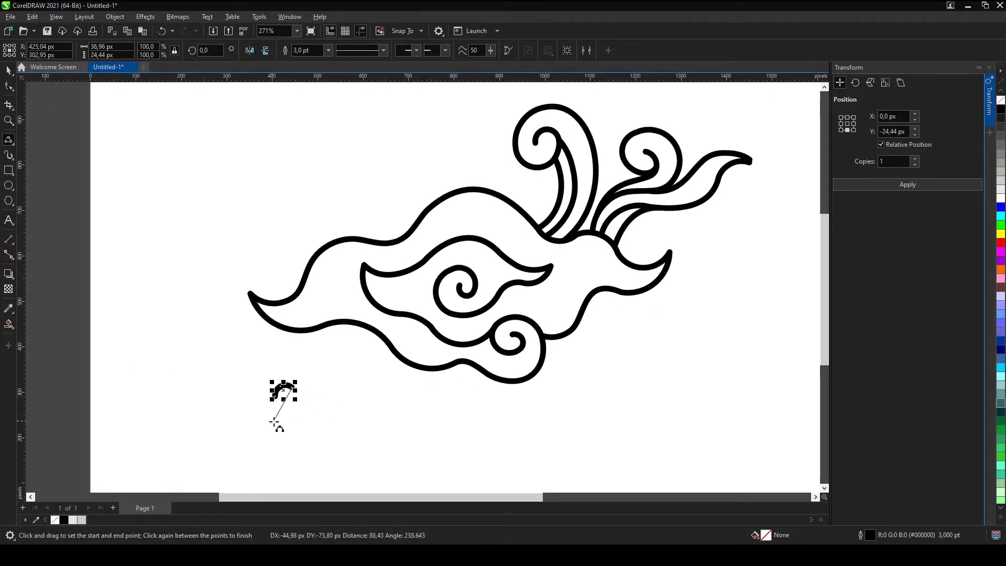
{"action": "left_click", "coordinate": [294, 415]}
{"action": "left_click", "coordinate": [244, 394]}
{"action": "mouse_move", "coordinate": [253, 370]}
{"action": "left_mouse_down"}
{"action": "mouse_move", "coordinate": [351, 393]}
{"action": "mouse_move", "coordinate": [328, 412]}
{"action": "mouse_move", "coordinate": [194, 407]}
{"action": "left_mouse_up"}
{"action": "left_click", "coordinate": [287, 361]}
{"action": "left_click", "coordinate": [347, 388]}
{"action": "left_click", "coordinate": [364, 395]}
{"action": "left_click", "coordinate": [236, 440]}
{"action": "key", "text": "F10"}
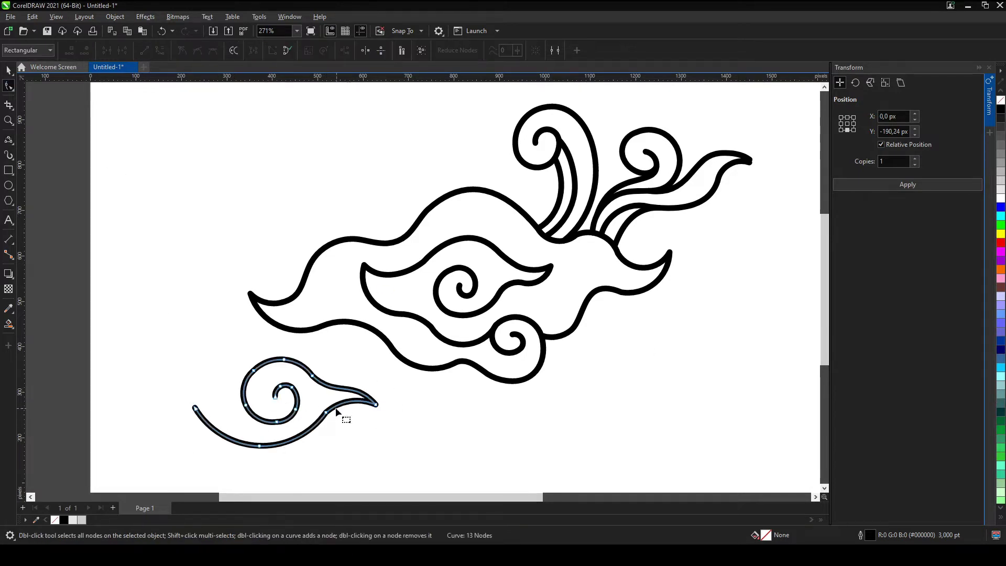
{"action": "left_click_drag", "start_coordinate": [313, 375], "coordinate": [333, 387]}
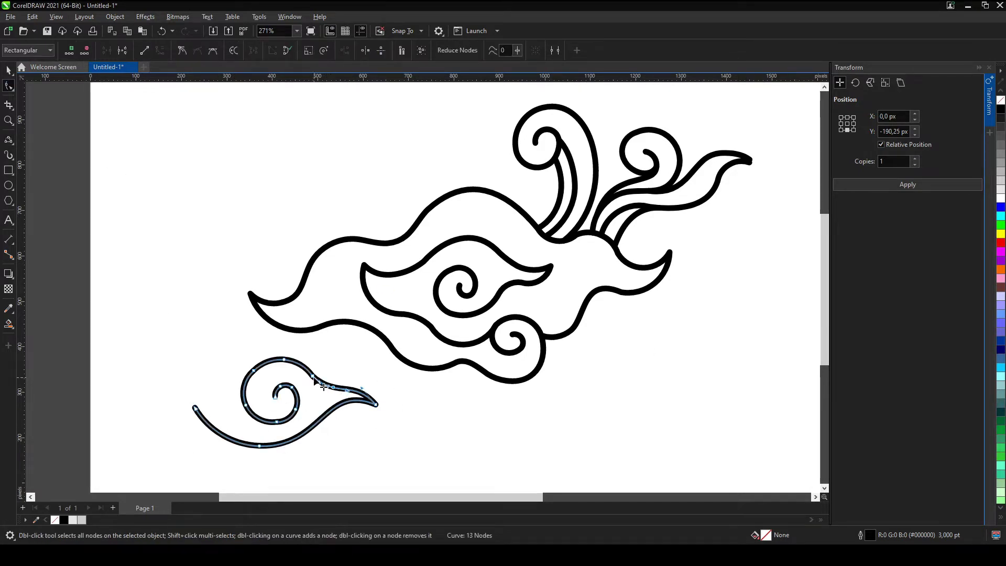
Join the swirl to the cloud outline with a thick connecting curve
{"action": "left_click", "coordinate": [9, 140]}
{"action": "left_click_drag", "start_coordinate": [194, 407], "coordinate": [207, 346]}
{"action": "scroll", "coordinate": [209, 345], "scroll_direction": "up", "scroll_amount": 1}
{"action": "left_click", "coordinate": [247, 337]}
{"action": "left_click", "coordinate": [291, 334]}
{"action": "scroll", "coordinate": [293, 346], "scroll_direction": "up", "scroll_amount": 1}
Add a parallel inner curve from the swirl up to the upper cloud outline
{"action": "mouse_move", "coordinate": [288, 444]}
{"action": "left_mouse_down"}
{"action": "mouse_move", "coordinate": [201, 400]}
{"action": "mouse_move", "coordinate": [234, 356]}
{"action": "mouse_move", "coordinate": [328, 303]}
{"action": "left_mouse_up"}
{"action": "left_click", "coordinate": [217, 419]}
{"action": "left_click", "coordinate": [292, 336]}
{"action": "key", "text": "F10"}
{"action": "scroll", "coordinate": [187, 357], "scroll_direction": "down", "scroll_amount": 5}
{"action": "scroll", "coordinate": [235, 404], "scroll_direction": "up", "scroll_amount": 3}
{"action": "scroll", "coordinate": [209, 389], "scroll_direction": "up", "scroll_amount": 1}
{"action": "scroll", "coordinate": [262, 341], "scroll_direction": "down", "scroll_amount": 4}
{"action": "scroll", "coordinate": [314, 335], "scroll_direction": "up", "scroll_amount": 1}
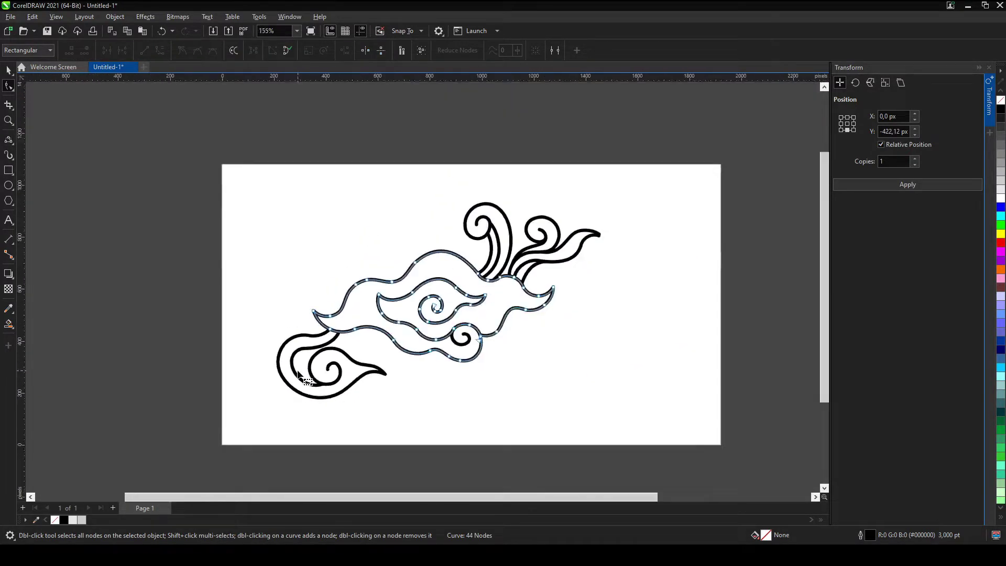
{"action": "scroll", "coordinate": [365, 325], "scroll_direction": "up", "scroll_amount": 3}
{"action": "key", "text": "space"}
{"action": "scroll", "coordinate": [365, 325], "scroll_direction": "up", "scroll_amount": 2}
Draw two arcs at the cloud's left meeting the cloud tip
{"action": "mouse_move", "coordinate": [379, 456]}
{"action": "left_mouse_down"}
{"action": "mouse_move", "coordinate": [305, 343]}
{"action": "mouse_move", "coordinate": [376, 287]}
{"action": "mouse_move", "coordinate": [426, 281]}
{"action": "left_mouse_up"}
{"action": "left_click", "coordinate": [299, 373]}
{"action": "left_click", "coordinate": [419, 283]}
{"action": "scroll", "coordinate": [418, 283], "scroll_direction": "down", "scroll_amount": 3}
{"action": "scroll", "coordinate": [458, 242], "scroll_direction": "up", "scroll_amount": 2}
{"action": "scroll", "coordinate": [378, 319], "scroll_direction": "down", "scroll_amount": 3}
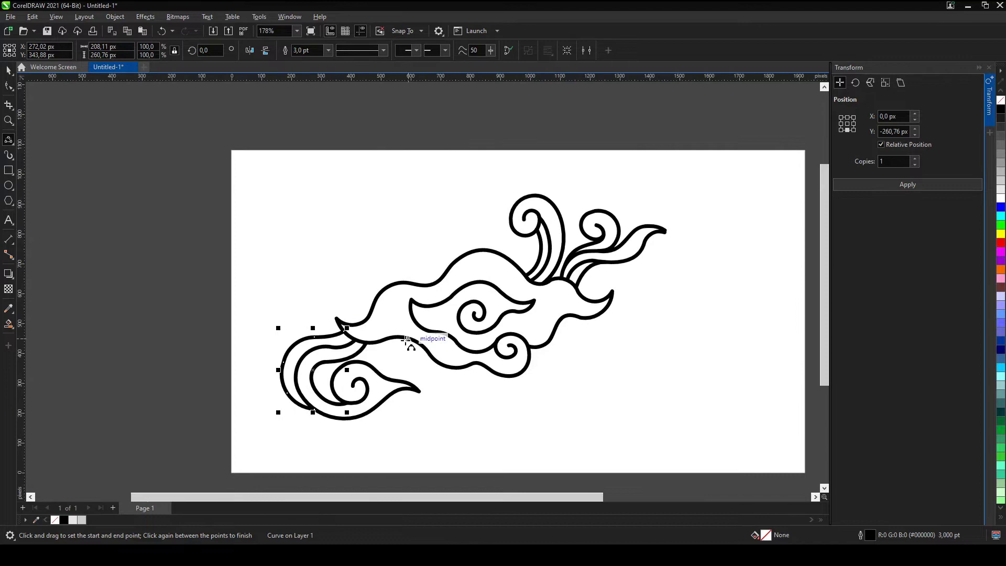
{"action": "scroll", "coordinate": [408, 340], "scroll_direction": "up", "scroll_amount": 2}
Draw a curve up-left ending in a curl, with a strand back to the cloud edge
{"action": "left_click_drag", "start_coordinate": [381, 309], "coordinate": [257, 248]}
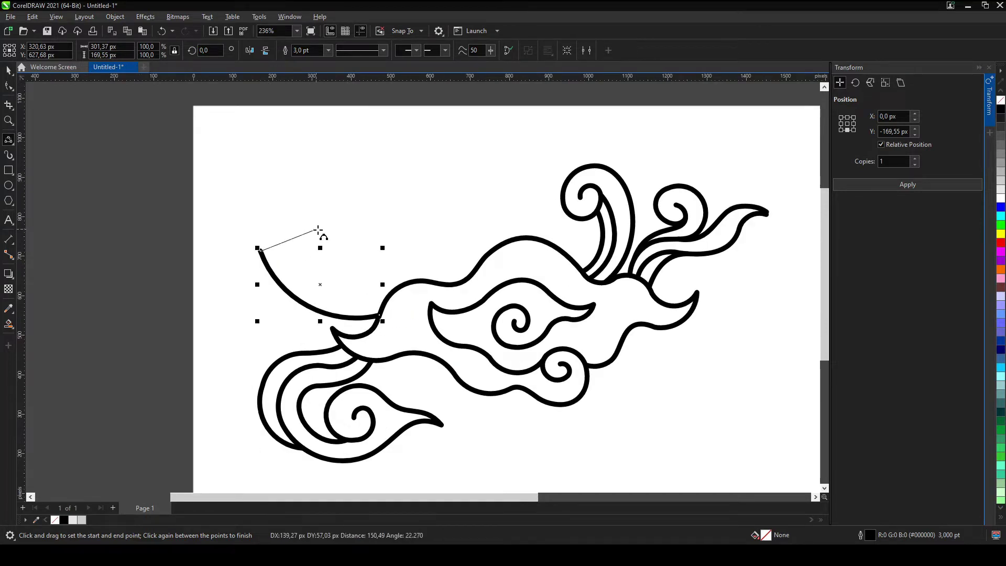
{"action": "left_click", "coordinate": [283, 212]}
{"action": "scroll", "coordinate": [316, 228], "scroll_direction": "up", "scroll_amount": 2}
{"action": "mouse_move", "coordinate": [316, 229]}
{"action": "left_mouse_down"}
{"action": "mouse_move", "coordinate": [279, 230]}
{"action": "mouse_move", "coordinate": [395, 324]}
{"action": "left_mouse_up"}
{"action": "left_click", "coordinate": [270, 246]}
{"action": "left_click", "coordinate": [297, 299]}
{"action": "left_click_drag", "start_coordinate": [291, 260], "coordinate": [406, 313]}
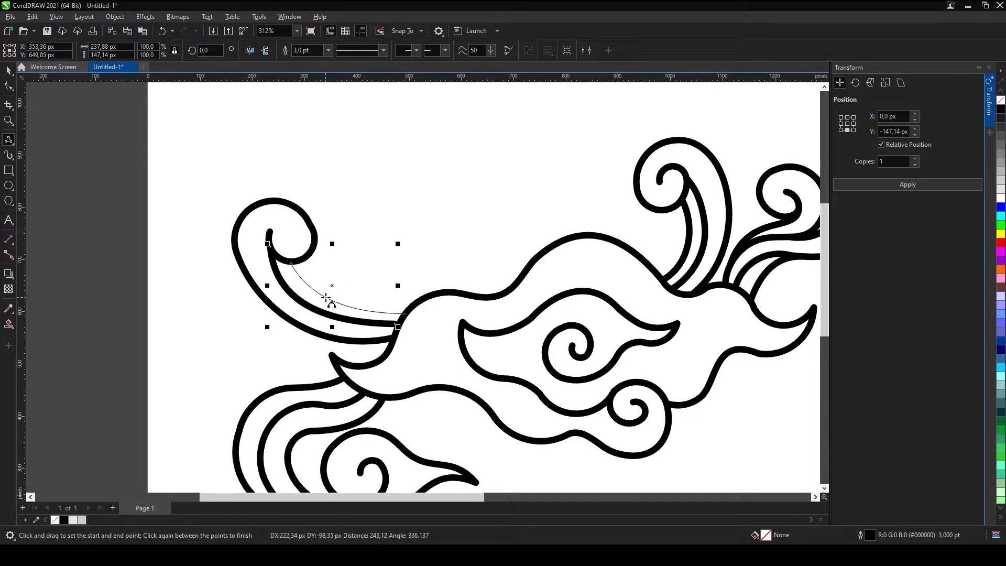
{"action": "left_click", "coordinate": [326, 298]}
{"action": "scroll", "coordinate": [335, 301], "scroll_direction": "down", "scroll_amount": 2}
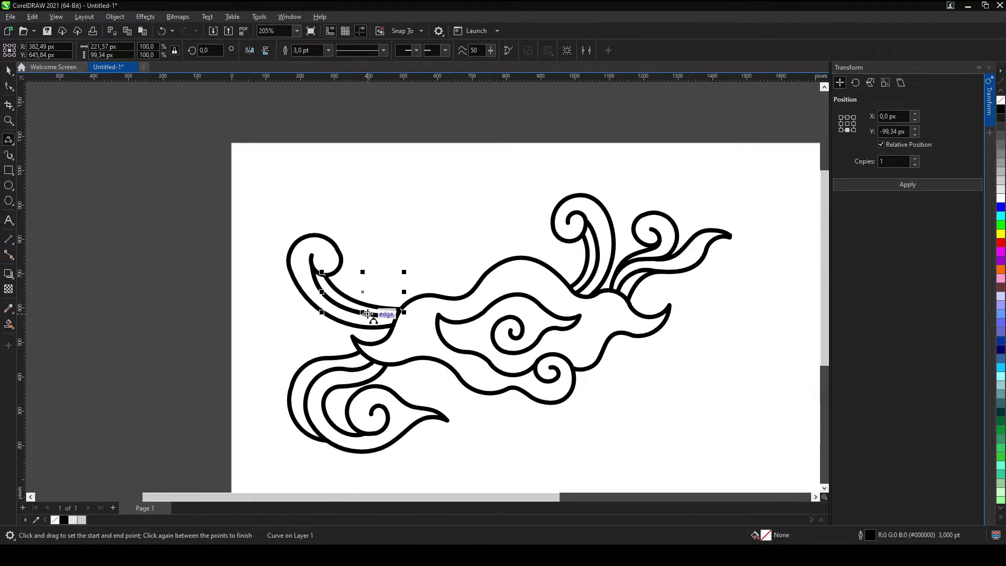
{"action": "scroll", "coordinate": [368, 313], "scroll_direction": "up", "scroll_amount": 1}
{"action": "scroll", "coordinate": [397, 300], "scroll_direction": "up", "scroll_amount": 1}
Replace a misplaced curve with a new upward arc from the cloud edge
{"action": "left_click", "coordinate": [376, 285]}
{"action": "key", "text": "ctrl+z"}
{"action": "left_click", "coordinate": [390, 299]}
{"action": "mouse_move", "coordinate": [430, 315]}
{"action": "left_mouse_down"}
{"action": "mouse_move", "coordinate": [359, 251]}
{"action": "mouse_move", "coordinate": [328, 161]}
{"action": "mouse_move", "coordinate": [371, 191]}
{"action": "left_mouse_up"}
{"action": "left_click", "coordinate": [355, 250]}
{"action": "left_click", "coordinate": [315, 183]}
{"action": "left_click", "coordinate": [459, 207]}
Add a hook curling over the top and a strand linking the curl to the cloud body
{"action": "mouse_move", "coordinate": [464, 227]}
{"action": "left_mouse_down"}
{"action": "mouse_move", "coordinate": [403, 215]}
{"action": "mouse_move", "coordinate": [431, 215]}
{"action": "mouse_move", "coordinate": [401, 247]}
{"action": "left_mouse_up"}
{"action": "scroll", "coordinate": [380, 264], "scroll_direction": "up", "scroll_amount": 2}
{"action": "left_click", "coordinate": [426, 184]}
{"action": "left_click", "coordinate": [389, 223]}
{"action": "left_click_drag", "start_coordinate": [461, 315], "coordinate": [415, 219]}
{"action": "left_click", "coordinate": [403, 231]}
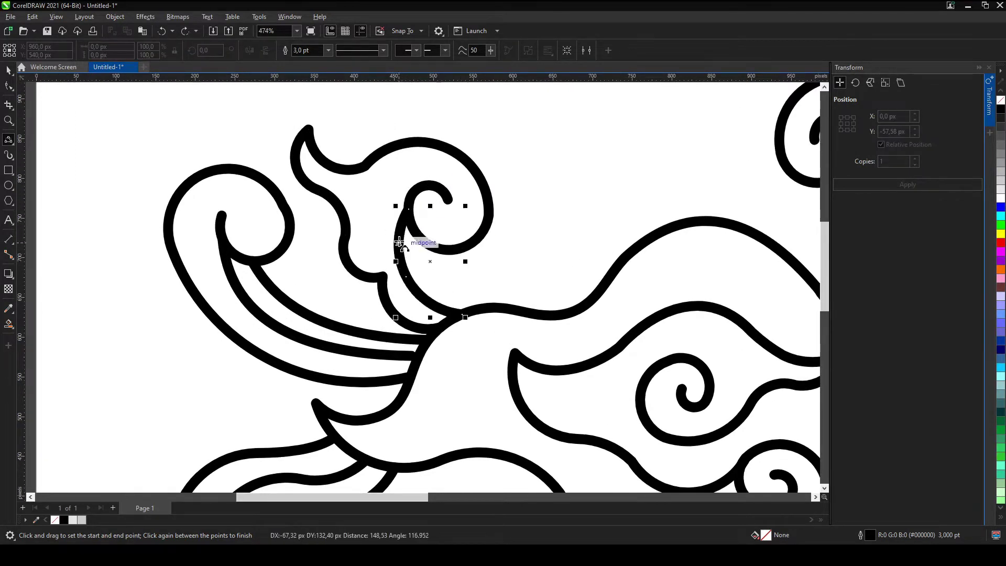
{"action": "scroll", "coordinate": [404, 230], "scroll_direction": "down", "scroll_amount": 3}
{"action": "scroll", "coordinate": [430, 315], "scroll_direction": "up", "scroll_amount": 1}
{"action": "scroll", "coordinate": [247, 388], "scroll_direction": "up", "scroll_amount": 1}
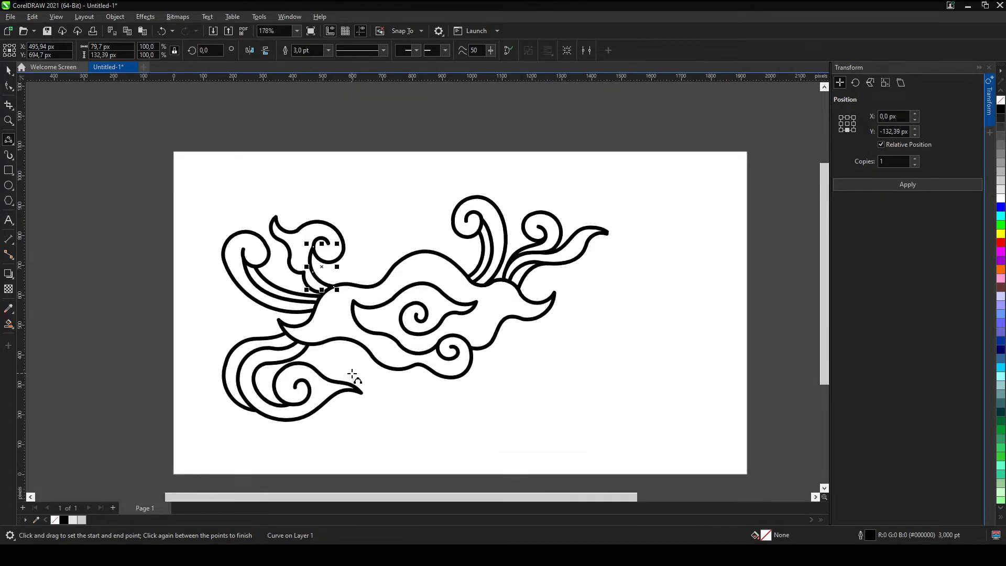
{"action": "scroll", "coordinate": [434, 377], "scroll_direction": "down", "scroll_amount": 3}
{"action": "scroll", "coordinate": [434, 376], "scroll_direction": "up", "scroll_amount": 1}
Place a 180°-rotated copy of the small curl below the cloud
{"action": "left_click", "coordinate": [8, 69]}
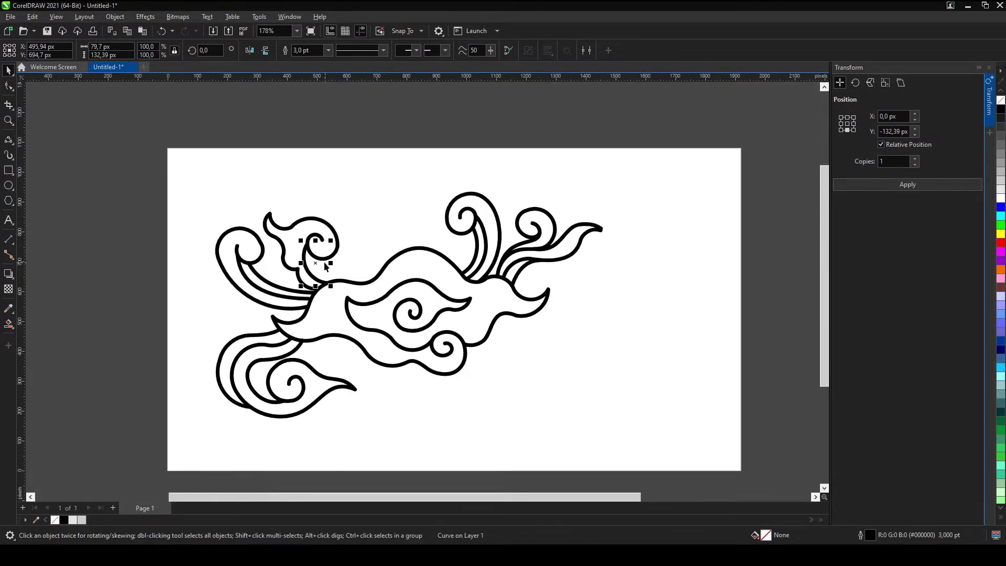
{"action": "left_click_drag", "start_coordinate": [272, 183], "coordinate": [367, 278]}
{"action": "scroll", "coordinate": [527, 341], "scroll_direction": "up", "scroll_amount": 1}
{"action": "mouse_move", "coordinate": [325, 225]}
{"action": "left_mouse_down"}
{"action": "mouse_move", "coordinate": [500, 354]}
{"action": "mouse_move", "coordinate": [318, 434]}
{"action": "mouse_move", "coordinate": [325, 409]}
{"action": "mouse_move", "coordinate": [356, 378]}
{"action": "left_mouse_up"}
{"action": "left_click", "coordinate": [266, 51]}
Undo the rotated copy of the small lower curl
{"action": "scroll", "coordinate": [341, 409], "scroll_direction": "up", "scroll_amount": 3}
{"action": "scroll", "coordinate": [354, 378], "scroll_direction": "down", "scroll_amount": 2}
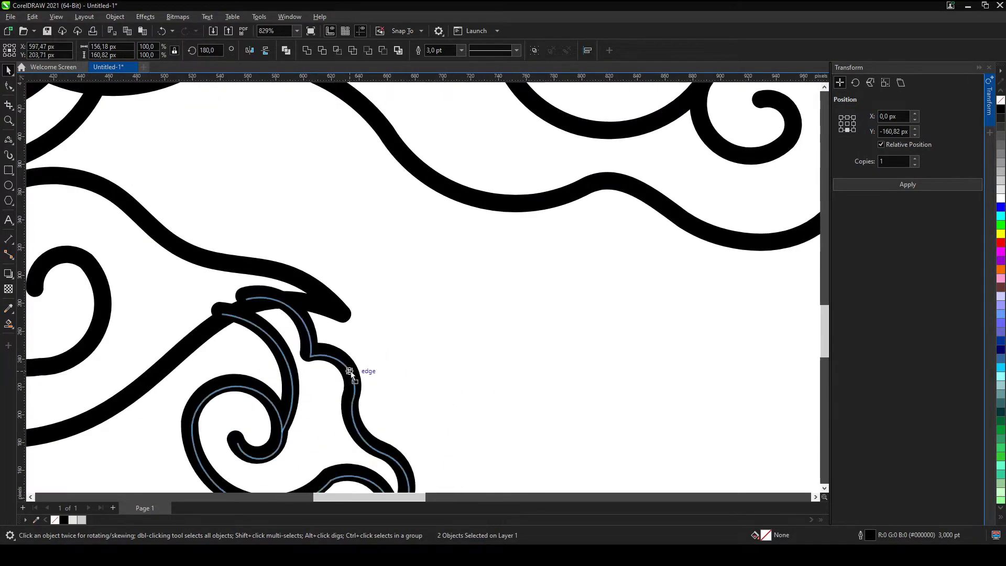
{"action": "scroll", "coordinate": [352, 377], "scroll_direction": "down", "scroll_amount": 3}
{"action": "key", "text": "Escape"}
{"action": "scroll", "coordinate": [352, 378], "scroll_direction": "up", "scroll_amount": 2}
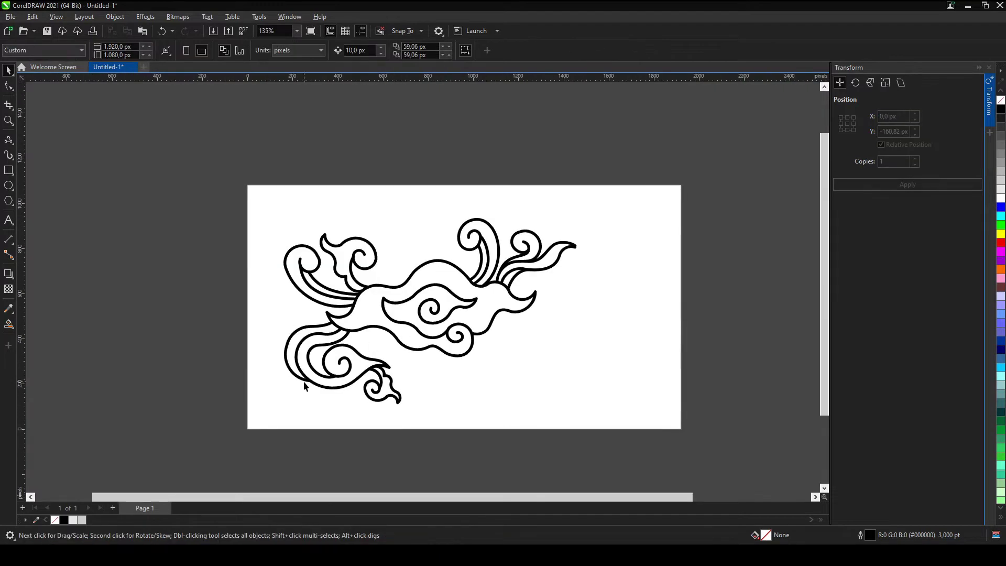
{"action": "scroll", "coordinate": [315, 346], "scroll_direction": "up", "scroll_amount": 1}
{"action": "scroll", "coordinate": [315, 346], "scroll_direction": "up", "scroll_amount": 2}
{"action": "left_click", "coordinate": [477, 424]}
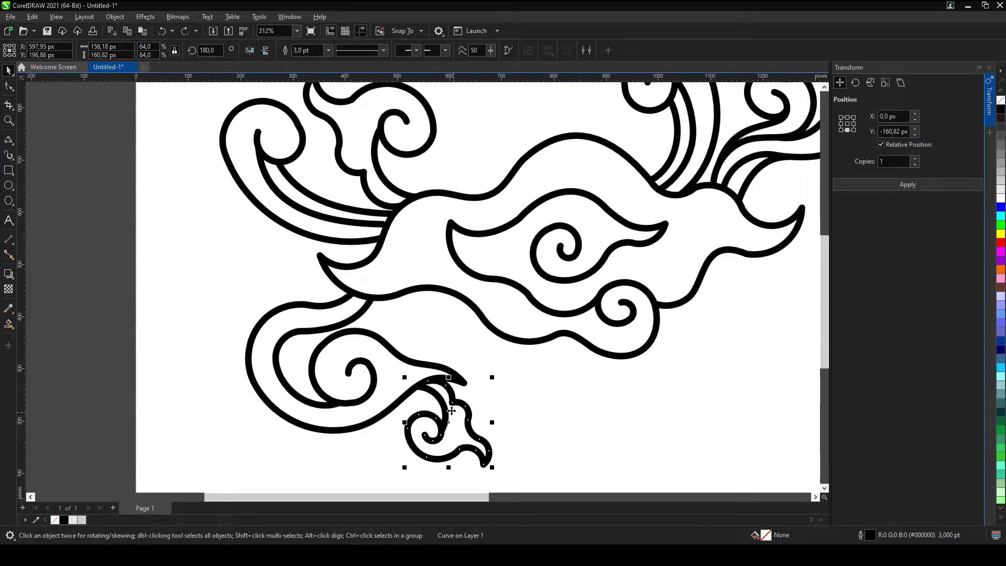
{"action": "key", "text": "ctrl+z"}
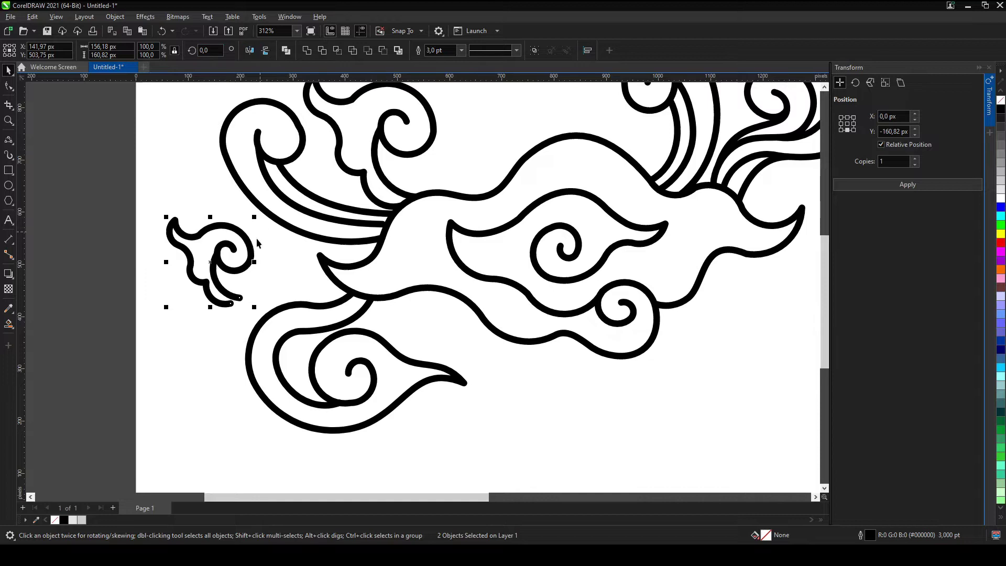
Rotate the small curl to about 29 degrees
{"action": "left_click", "coordinate": [256, 238]}
{"action": "scroll", "coordinate": [256, 301], "scroll_direction": "down", "scroll_amount": 2}
{"action": "scroll", "coordinate": [256, 301], "scroll_direction": "up", "scroll_amount": 1}
{"action": "scroll", "coordinate": [267, 343], "scroll_direction": "up", "scroll_amount": 1}
{"action": "left_click_drag", "start_coordinate": [269, 322], "coordinate": [283, 272]}
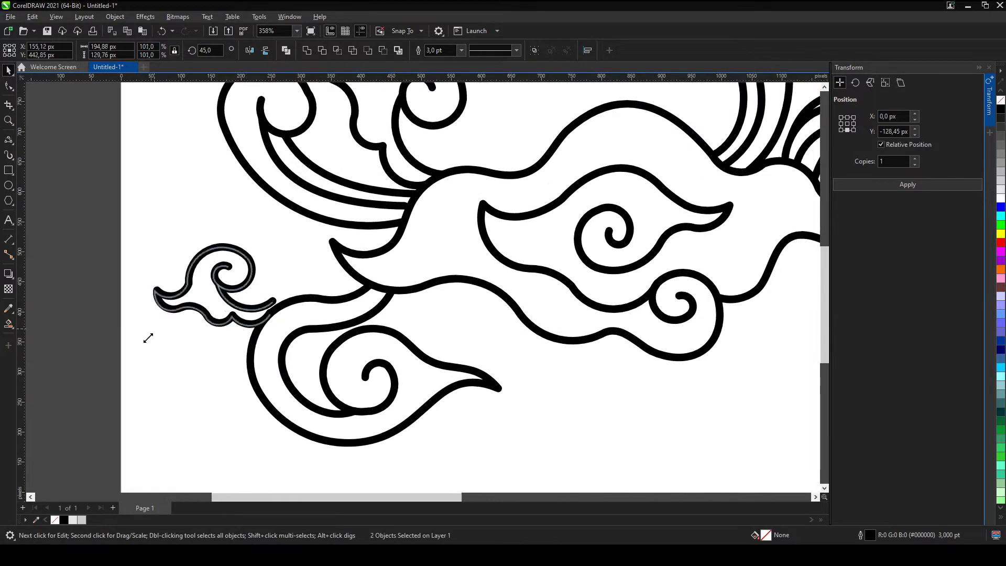
{"action": "scroll", "coordinate": [283, 218], "scroll_direction": "up", "scroll_amount": 1}
{"action": "left_click_drag", "start_coordinate": [282, 218], "coordinate": [287, 238]}
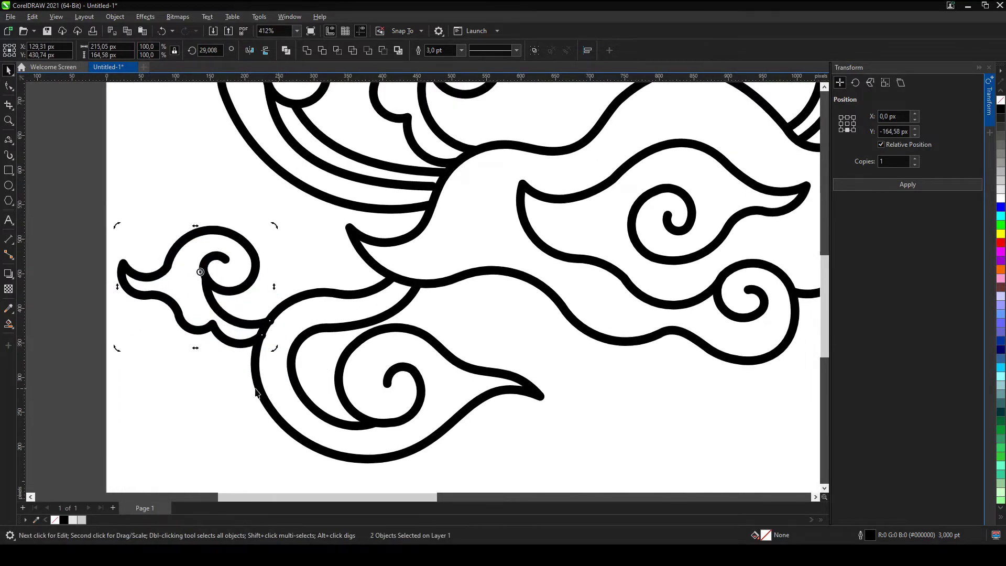
{"action": "scroll", "coordinate": [288, 241], "scroll_direction": "up", "scroll_amount": 1}
{"action": "scroll", "coordinate": [320, 346], "scroll_direction": "down", "scroll_amount": 6}
{"action": "scroll", "coordinate": [382, 332], "scroll_direction": "up", "scroll_amount": 2}
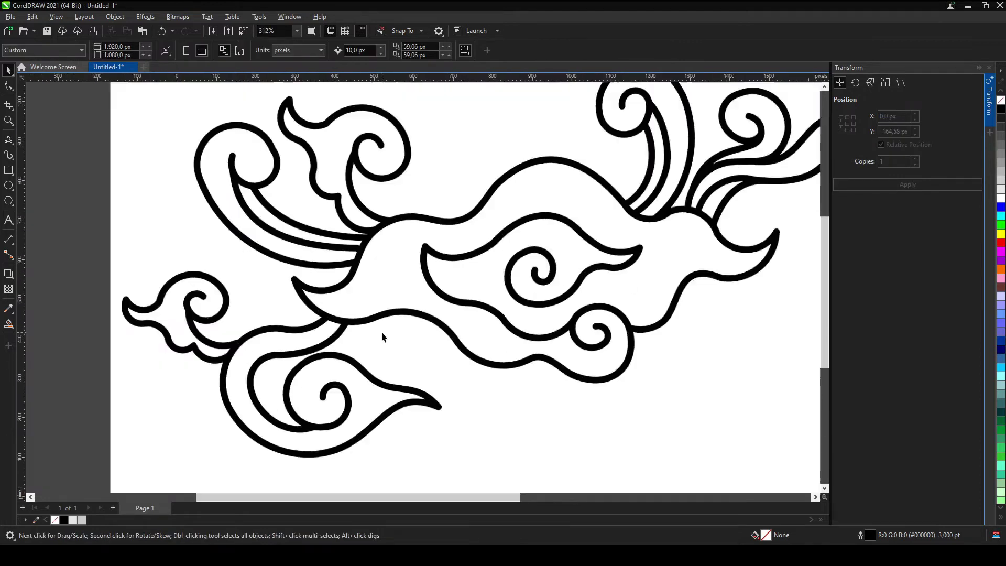
{"action": "scroll", "coordinate": [382, 332], "scroll_direction": "up", "scroll_amount": 1}
Cut the curve where the small curl overlaps it, discarding a second unfinished cut
{"action": "left_click", "coordinate": [8, 140]}
{"action": "scroll", "coordinate": [316, 357], "scroll_direction": "up", "scroll_amount": 1}
{"action": "left_click_drag", "start_coordinate": [316, 358], "coordinate": [382, 331]}
{"action": "scroll", "coordinate": [308, 363], "scroll_direction": "down", "scroll_amount": 2}
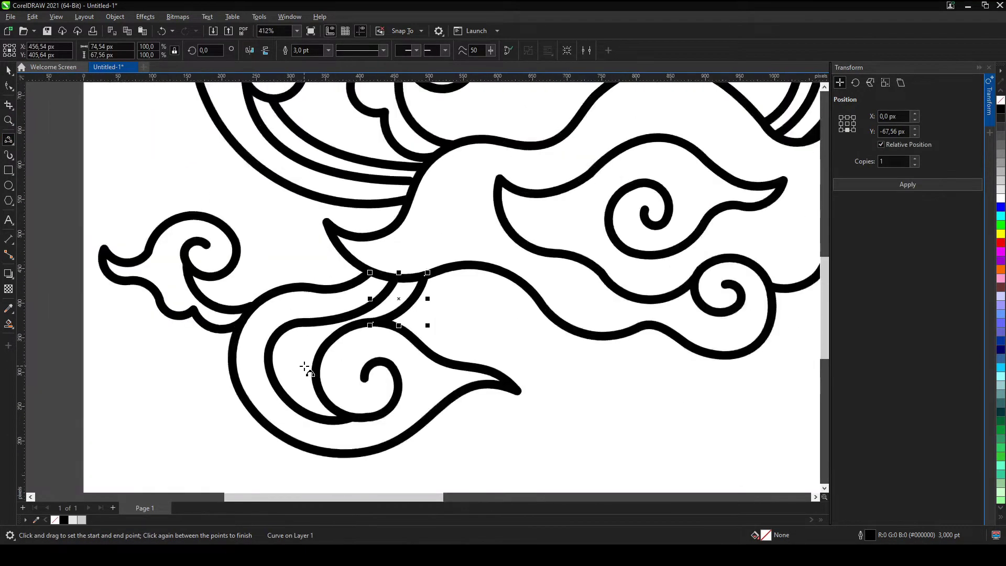
{"action": "scroll", "coordinate": [350, 267], "scroll_direction": "up", "scroll_amount": 1}
{"action": "scroll", "coordinate": [360, 287], "scroll_direction": "down", "scroll_amount": 2}
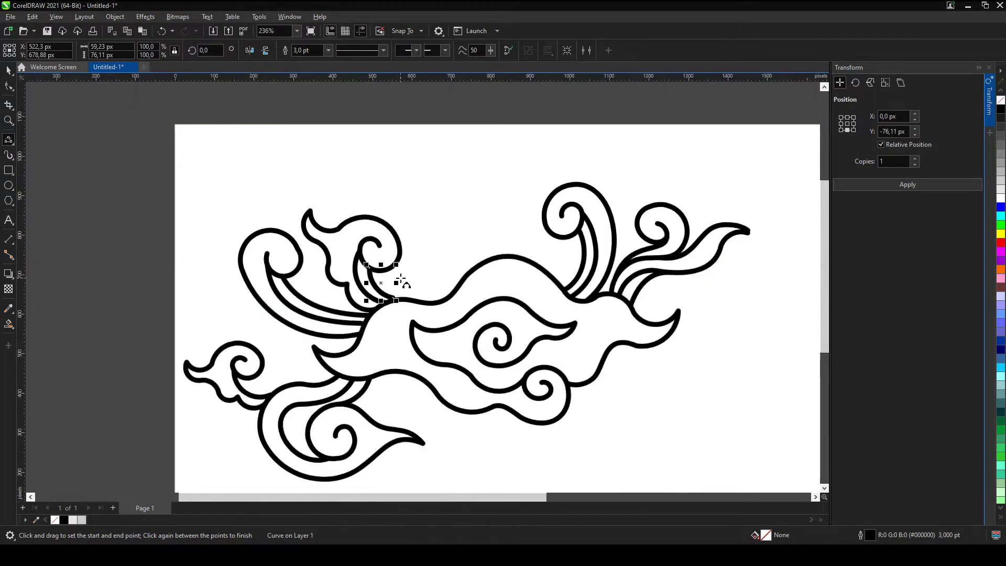
{"action": "scroll", "coordinate": [549, 348], "scroll_direction": "up", "scroll_amount": 1}
{"action": "scroll", "coordinate": [499, 347], "scroll_direction": "down", "scroll_amount": 2}
{"action": "scroll", "coordinate": [499, 347], "scroll_direction": "up", "scroll_amount": 2}
{"action": "scroll", "coordinate": [404, 370], "scroll_direction": "down", "scroll_amount": 1}
{"action": "scroll", "coordinate": [390, 375], "scroll_direction": "up", "scroll_amount": 1}
{"action": "scroll", "coordinate": [377, 376], "scroll_direction": "down", "scroll_amount": 1}
{"action": "scroll", "coordinate": [377, 376], "scroll_direction": "up", "scroll_amount": 3}
{"action": "left_click_drag", "start_coordinate": [228, 380], "coordinate": [296, 401]}
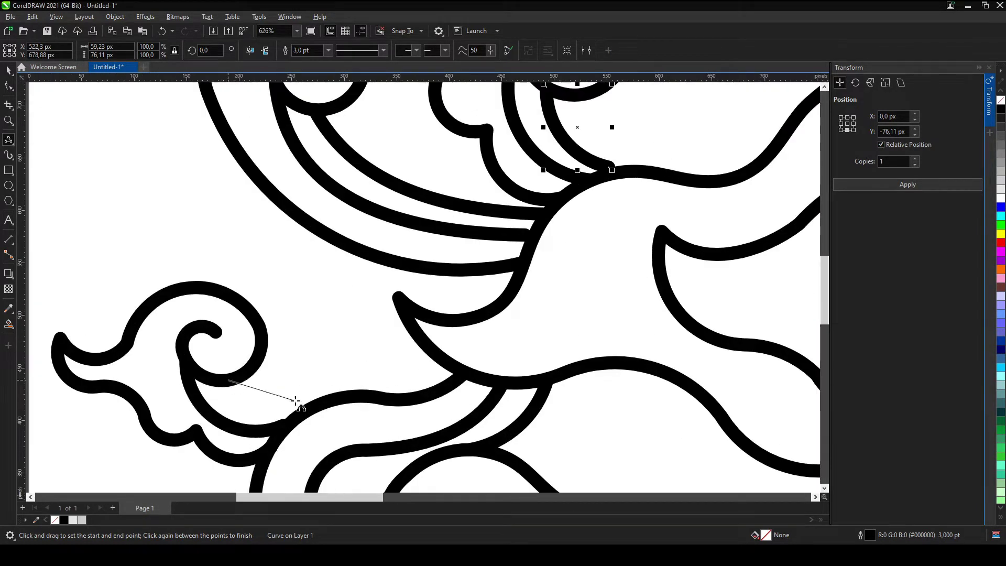
{"action": "key", "text": "ctrl+z"}
{"action": "scroll", "coordinate": [312, 376], "scroll_direction": "down", "scroll_amount": 3}
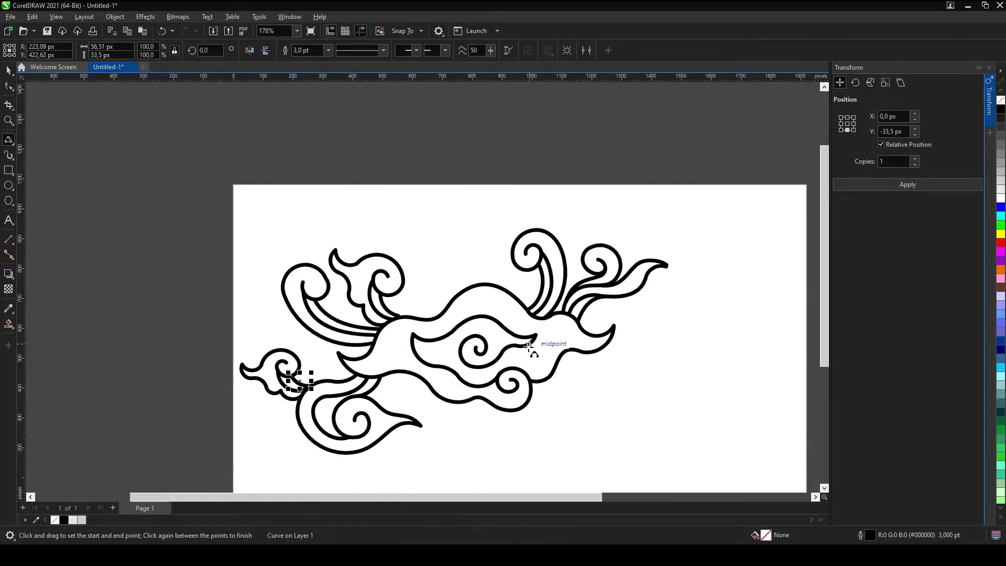
{"action": "scroll", "coordinate": [129, 197], "scroll_direction": "down", "scroll_amount": 1}
Try converting all outlines to objects and shrinking the whole drawing
{"action": "double_click", "coordinate": [9, 70]}
{"action": "scroll", "coordinate": [591, 274], "scroll_direction": "up", "scroll_amount": 1}
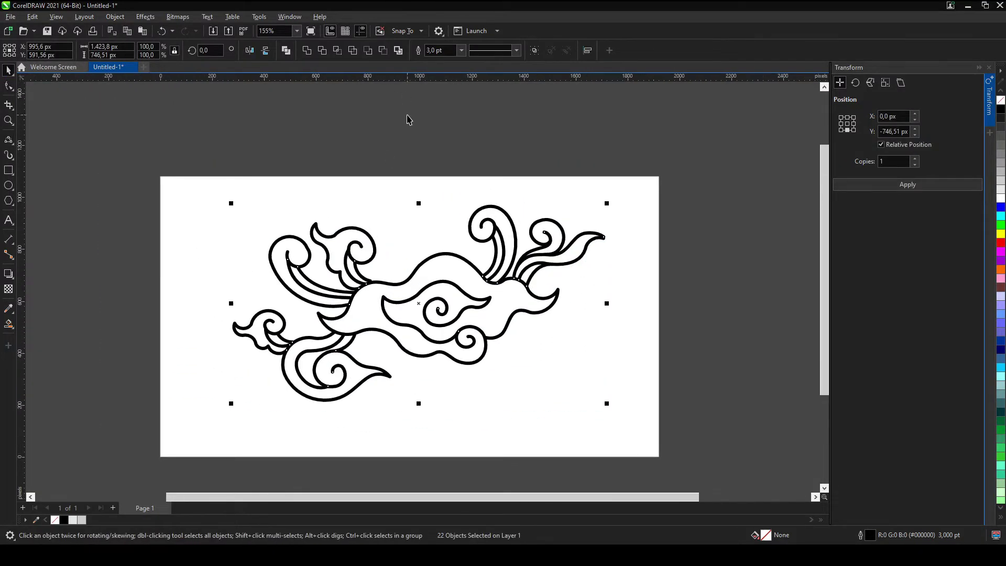
{"action": "left_click", "coordinate": [114, 16]}
{"action": "left_click", "coordinate": [197, 313]}
{"action": "left_click_drag", "start_coordinate": [607, 204], "coordinate": [392, 318]}
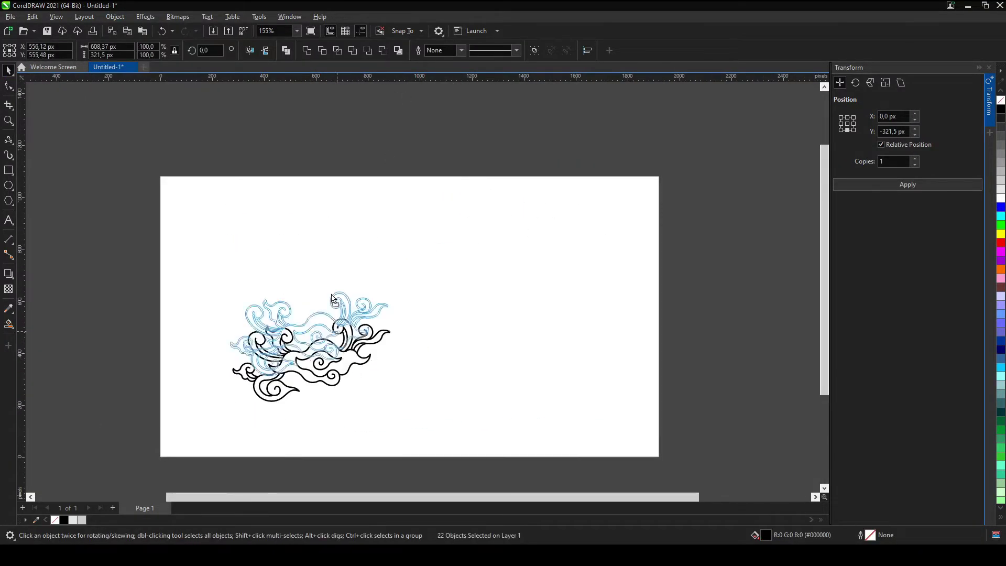
{"action": "scroll", "coordinate": [343, 413], "scroll_direction": "up", "scroll_amount": 3}
{"action": "scroll", "coordinate": [235, 181], "scroll_direction": "down", "scroll_amount": 2}
{"action": "scroll", "coordinate": [295, 210], "scroll_direction": "up", "scroll_amount": 1}
{"action": "scroll", "coordinate": [177, 189], "scroll_direction": "up", "scroll_amount": 1}
{"action": "scroll", "coordinate": [273, 267], "scroll_direction": "down", "scroll_amount": 2}
{"action": "scroll", "coordinate": [298, 269], "scroll_direction": "down", "scroll_amount": 1}
{"action": "scroll", "coordinate": [249, 287], "scroll_direction": "up", "scroll_amount": 2}
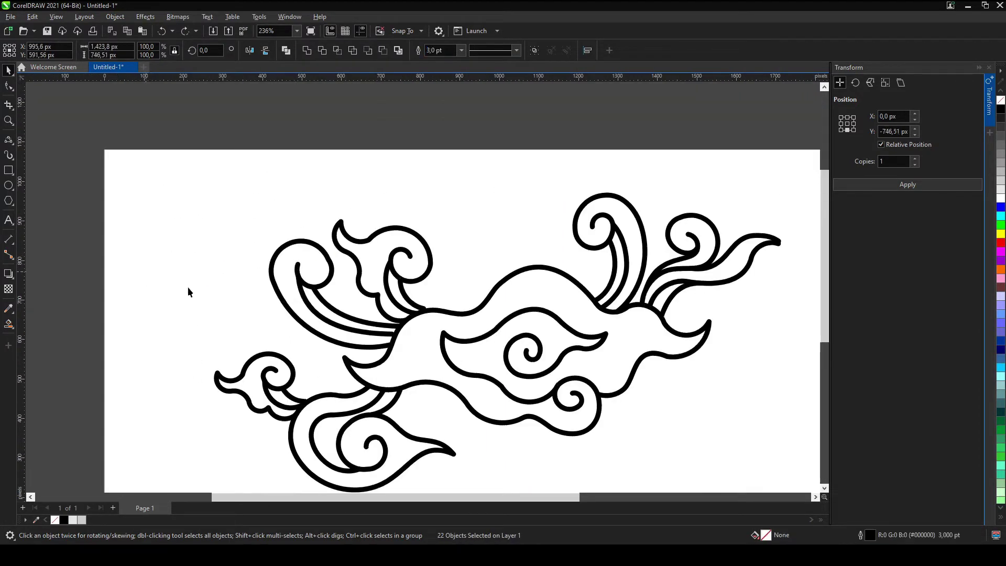
Undo the outline conversion and shrink, restoring full size with 3 pt outlines
{"action": "key", "text": "ctrl+z"}
{"action": "scroll", "coordinate": [249, 288], "scroll_direction": "up", "scroll_amount": 1}
{"action": "left_click", "coordinate": [8, 140]}
{"action": "scroll", "coordinate": [347, 352], "scroll_direction": "up", "scroll_amount": 1}
Try a 3-point detail curve inside the cloud, then undo the unwanted attempt
{"action": "scroll", "coordinate": [579, 441], "scroll_direction": "up", "scroll_amount": 1}
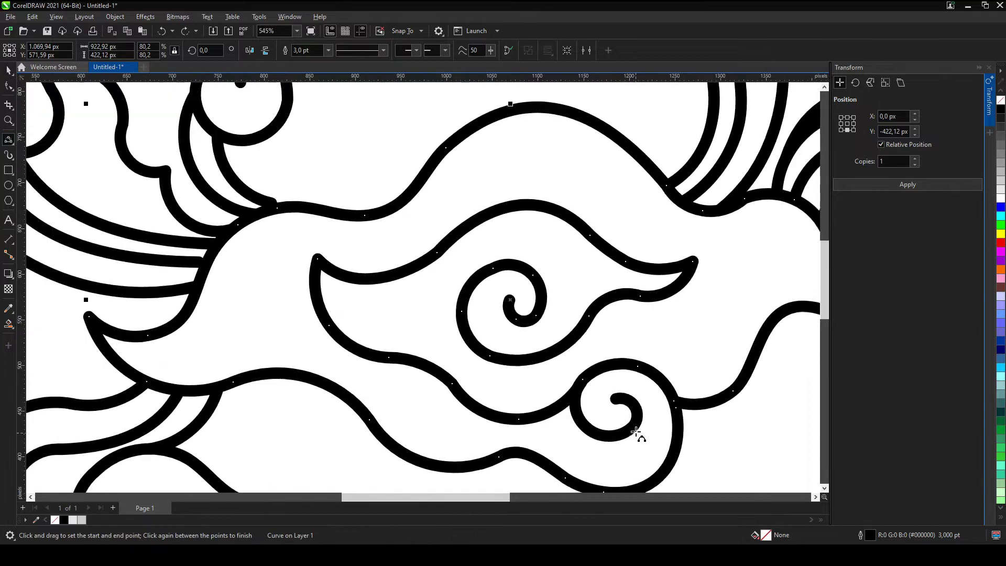
{"action": "left_click_drag", "start_coordinate": [636, 417], "coordinate": [621, 463]}
{"action": "left_click", "coordinate": [616, 463]}
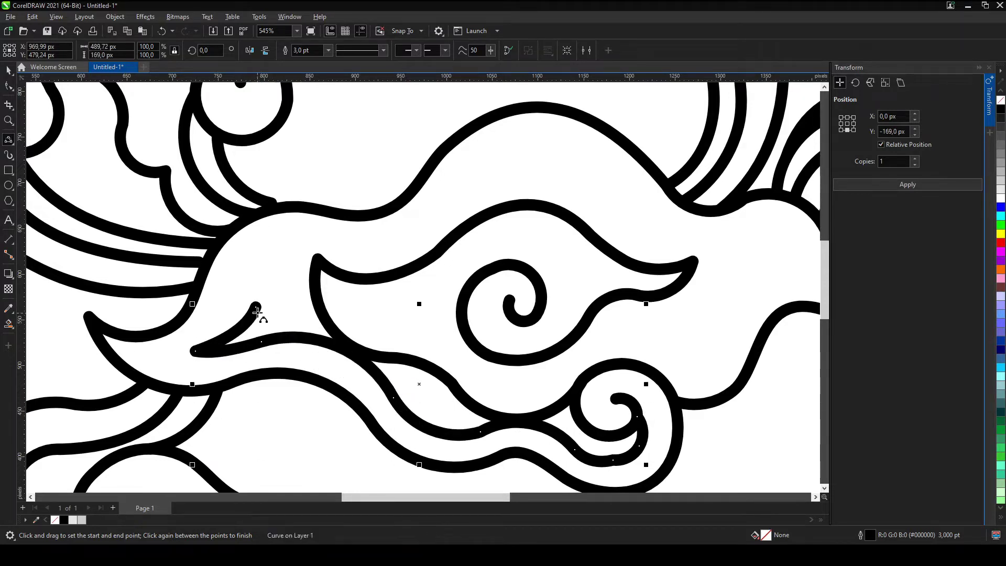
{"action": "left_click", "coordinate": [291, 273]}
{"action": "scroll", "coordinate": [528, 405], "scroll_direction": "down", "scroll_amount": 5}
{"action": "scroll", "coordinate": [53, 129], "scroll_direction": "up", "scroll_amount": 4}
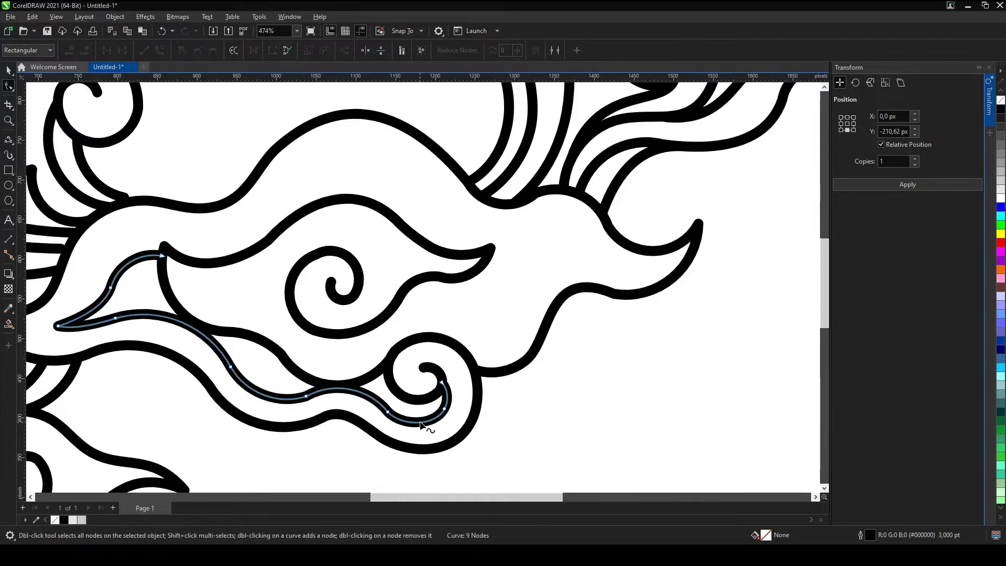
{"action": "key", "text": "space"}
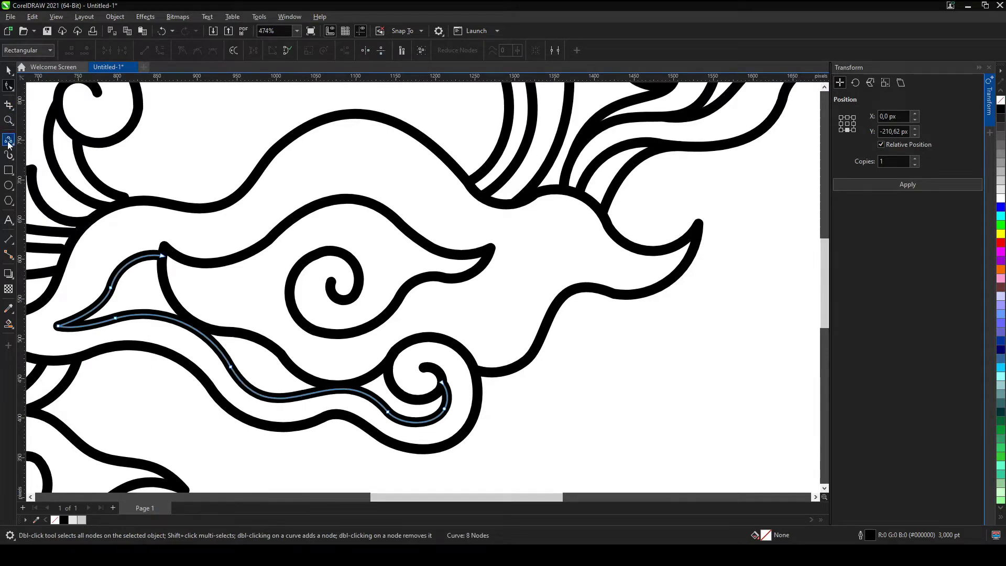
{"action": "scroll", "coordinate": [152, 268], "scroll_direction": "down", "scroll_amount": 5}
{"action": "scroll", "coordinate": [450, 341], "scroll_direction": "up", "scroll_amount": 5}
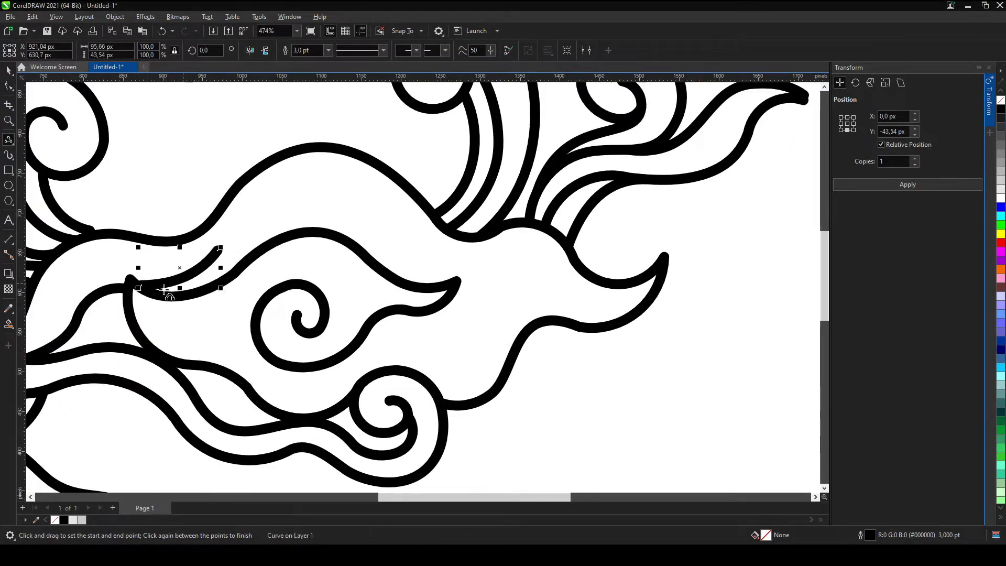
{"action": "key", "text": "ctrl+z"}
Draw a 3-point curve along the cloud's inner edge and adjust its nodes
{"action": "left_click_drag", "start_coordinate": [146, 283], "coordinate": [224, 252]}
{"action": "left_click", "coordinate": [193, 273]}
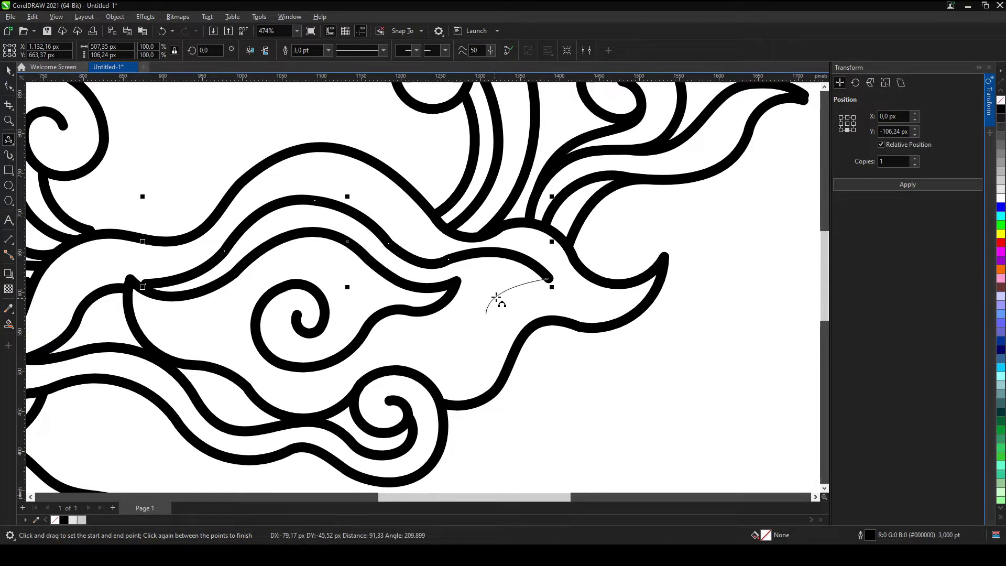
{"action": "left_click", "coordinate": [446, 374]}
{"action": "scroll", "coordinate": [447, 374], "scroll_direction": "down", "scroll_amount": 1}
{"action": "left_click", "coordinate": [8, 86]}
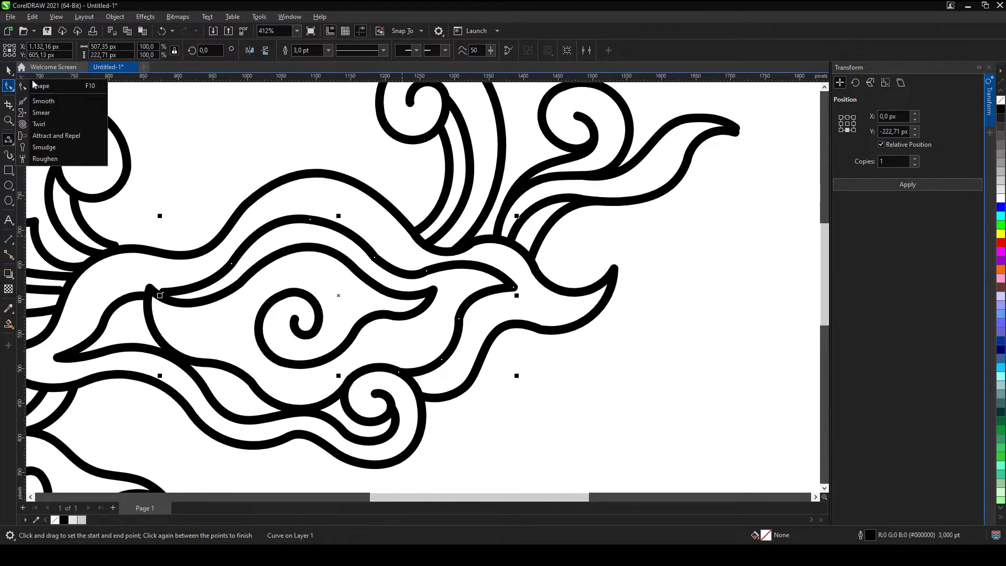
{"action": "scroll", "coordinate": [367, 239], "scroll_direction": "up", "scroll_amount": 1}
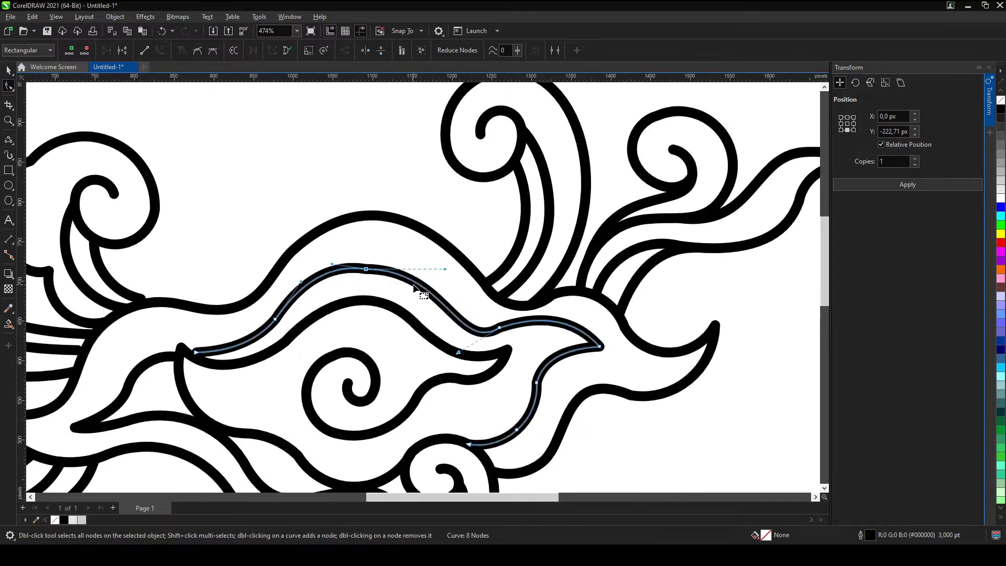
{"action": "scroll", "coordinate": [365, 270], "scroll_direction": "down", "scroll_amount": 1}
{"action": "scroll", "coordinate": [367, 272], "scroll_direction": "up", "scroll_amount": 2}
{"action": "left_click", "coordinate": [8, 140]}
Add a small 3-point curve beside the cloud's inner spiral
{"action": "scroll", "coordinate": [370, 361], "scroll_direction": "up", "scroll_amount": 1}
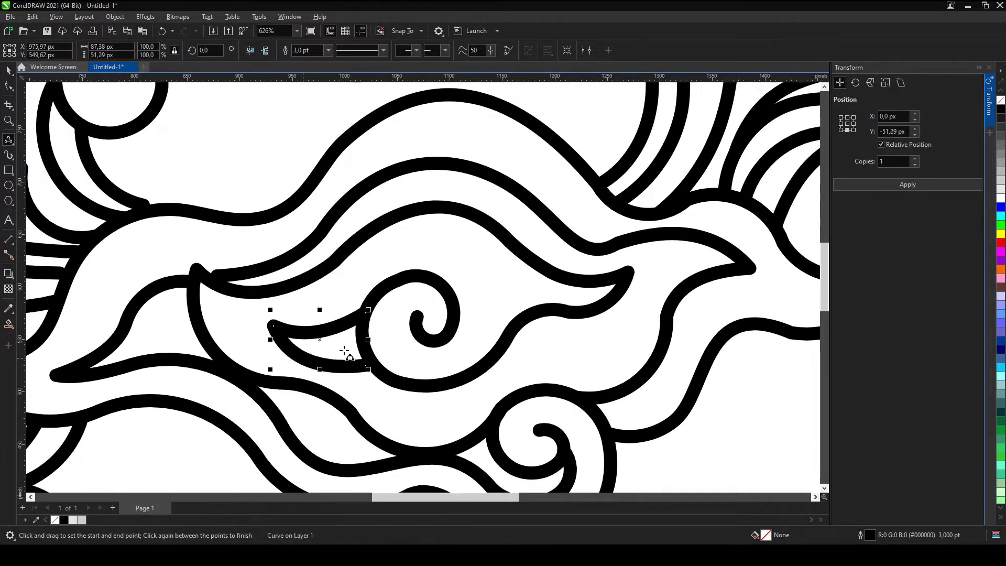
{"action": "scroll", "coordinate": [344, 350], "scroll_direction": "up", "scroll_amount": 3}
{"action": "left_click_drag", "start_coordinate": [260, 300], "coordinate": [407, 349]}
{"action": "left_click", "coordinate": [340, 360]}
{"action": "left_click", "coordinate": [8, 86]}
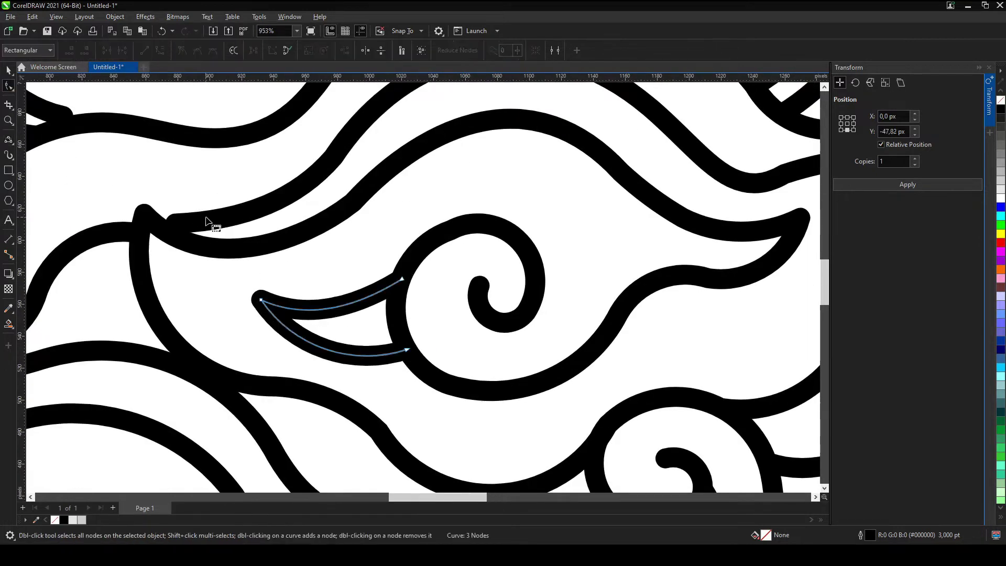
{"action": "scroll", "coordinate": [243, 260], "scroll_direction": "down", "scroll_amount": 4}
{"action": "scroll", "coordinate": [314, 272], "scroll_direction": "down", "scroll_amount": 5}
{"action": "scroll", "coordinate": [366, 278], "scroll_direction": "down", "scroll_amount": 3}
{"action": "scroll", "coordinate": [374, 281], "scroll_direction": "down", "scroll_amount": 2}
{"action": "key", "text": "space"}
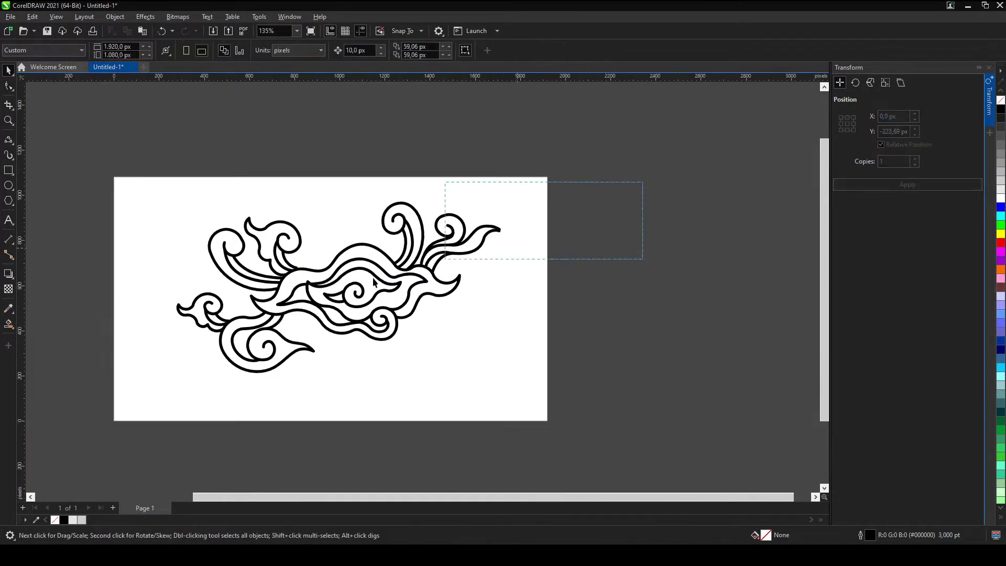
Select all 25 objects and combine them into one curve
{"action": "key", "text": "ctrl+a"}
{"action": "scroll", "coordinate": [264, 248], "scroll_direction": "up", "scroll_amount": 1}
{"action": "left_click", "coordinate": [114, 16]}
{"action": "left_click", "coordinate": [192, 297]}
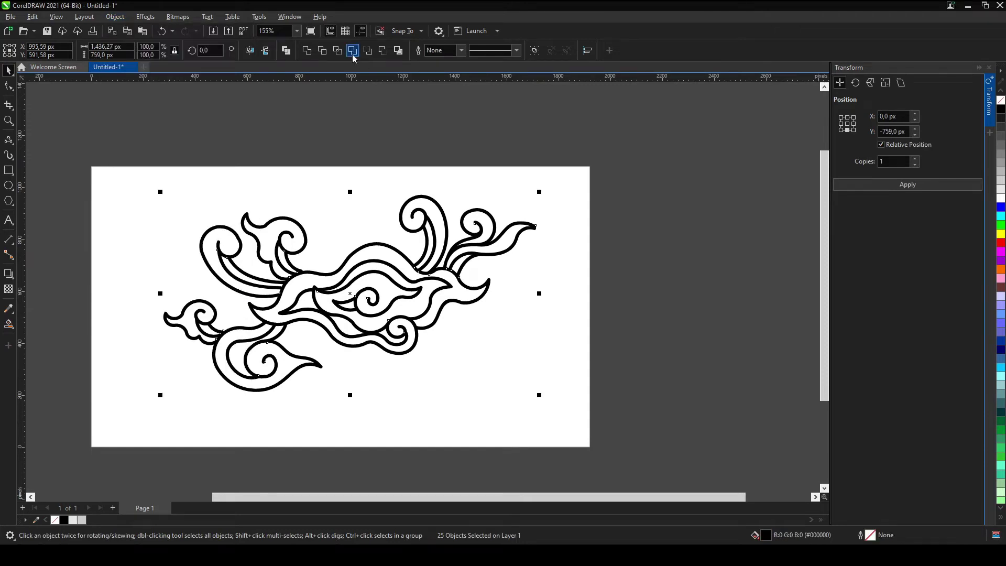
Shrink the cloud artwork and move it to the page's upper left
{"action": "left_click_drag", "start_coordinate": [541, 397], "coordinate": [289, 292]}
{"action": "left_click_drag", "start_coordinate": [273, 251], "coordinate": [220, 252]}
{"action": "left_click", "coordinate": [96, 272]}
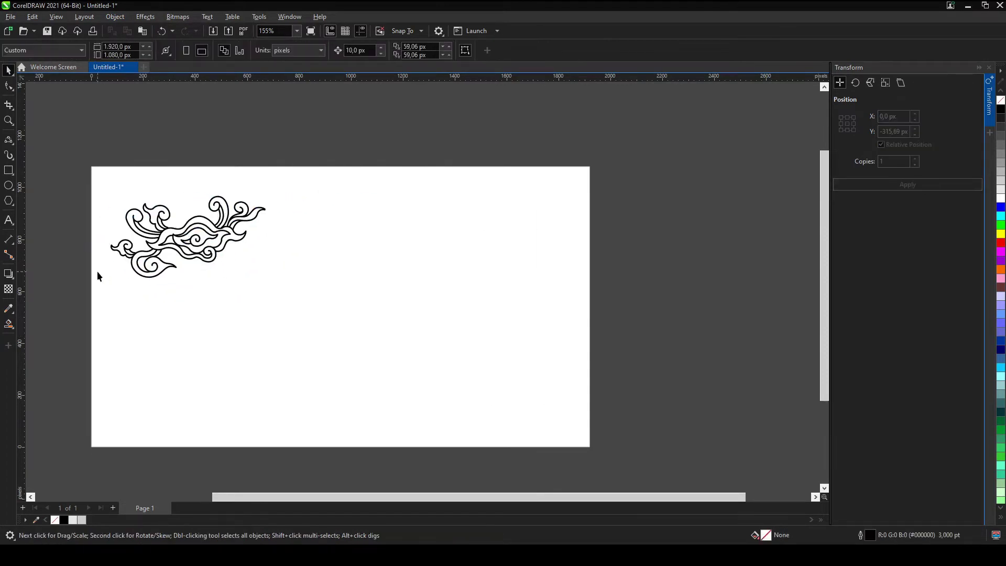
{"action": "scroll", "coordinate": [6, 294], "scroll_direction": "up", "scroll_amount": 1}
Add a black page-sized rectangle behind the artwork and make the cloud outlines white
{"action": "double_click", "coordinate": [8, 170]}
{"action": "left_click", "coordinate": [1000, 109]}
{"action": "key", "text": "shift+Page_Down"}
{"action": "right_click", "coordinate": [1001, 198]}
{"action": "left_click", "coordinate": [363, 148]}
Give the cloud artwork gold outlines from the colour palette
{"action": "scroll", "coordinate": [141, 253], "scroll_direction": "up", "scroll_amount": 2}
{"action": "left_click", "coordinate": [301, 210]}
{"action": "key", "text": "shift+F11"}
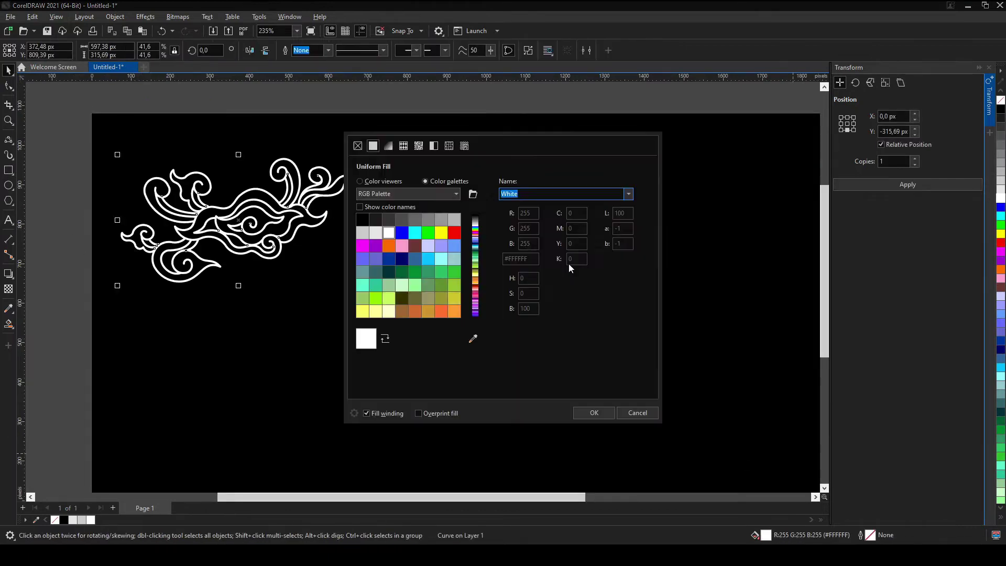
{"action": "left_click", "coordinate": [594, 412]}
{"action": "left_click", "coordinate": [1000, 519]}
{"action": "left_click", "coordinate": [1001, 492]}
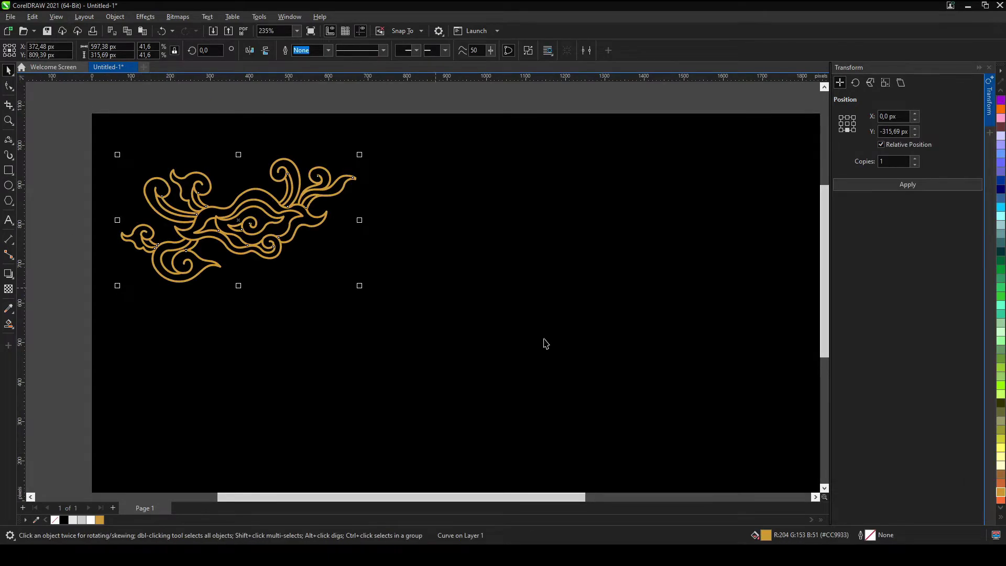
Switch the cloud fill to a fountain gradient with a gold-orange end stop
{"action": "key", "text": "shift+F11"}
{"action": "left_click", "coordinate": [388, 146]}
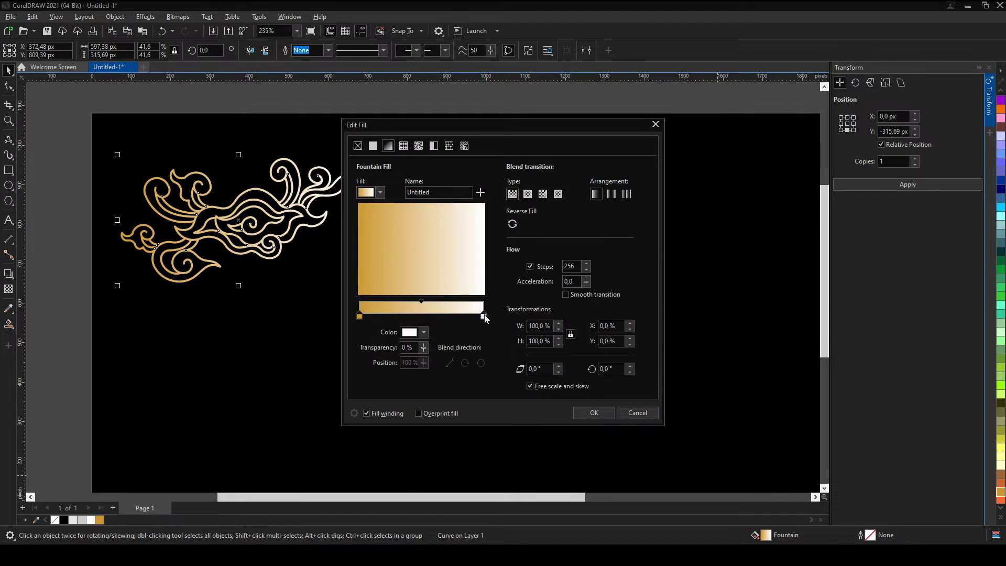
{"action": "left_click", "coordinate": [423, 332]}
{"action": "left_click", "coordinate": [414, 459]}
{"action": "left_click", "coordinate": [445, 405]}
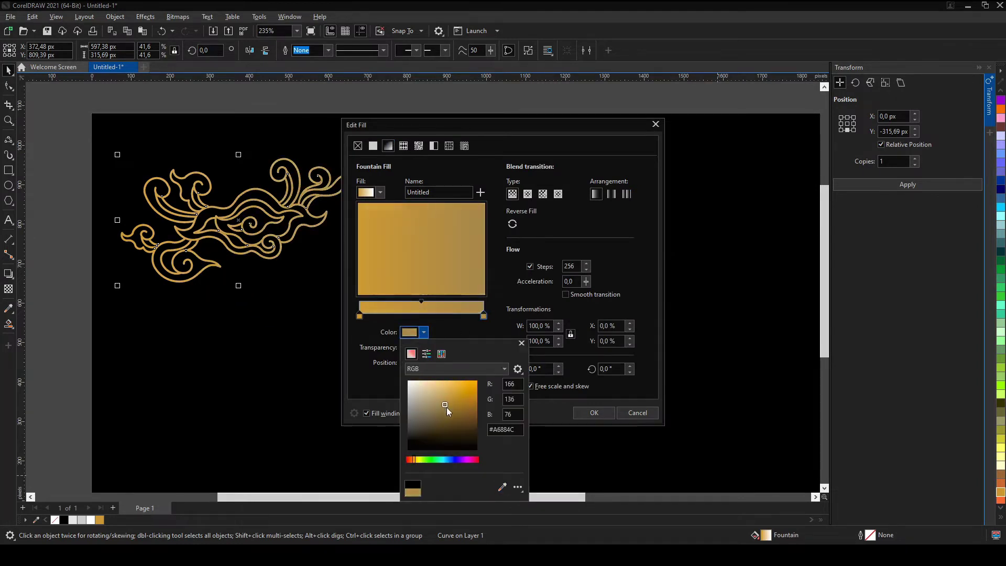
{"action": "left_click", "coordinate": [413, 460]}
{"action": "left_click", "coordinate": [441, 309]}
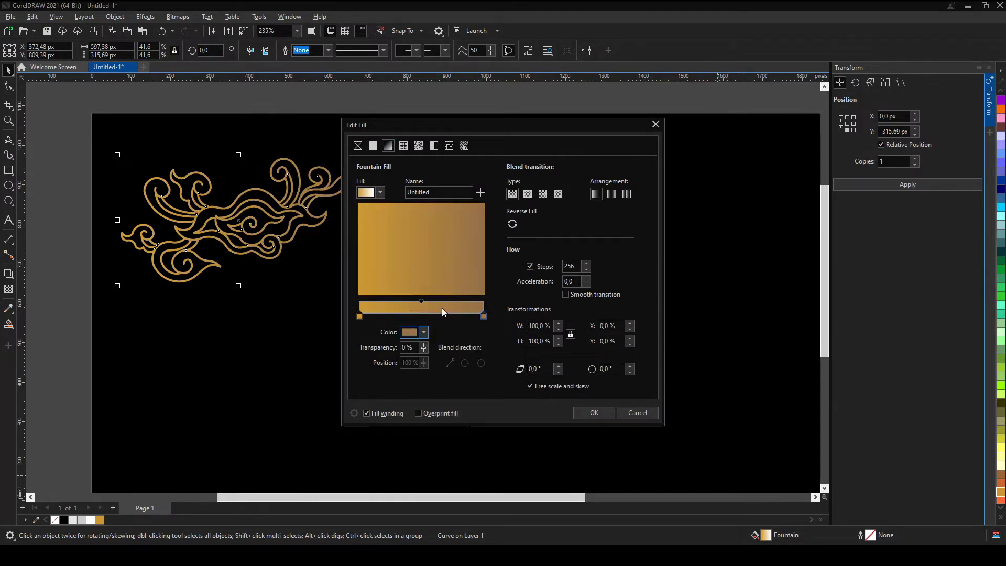
Add cream and light gold #E8BC76 stops and angle the gradient diagonally
{"action": "left_click_drag", "start_coordinate": [374, 315], "coordinate": [437, 315]}
{"action": "double_click", "coordinate": [394, 314]}
{"action": "left_click", "coordinate": [423, 331]}
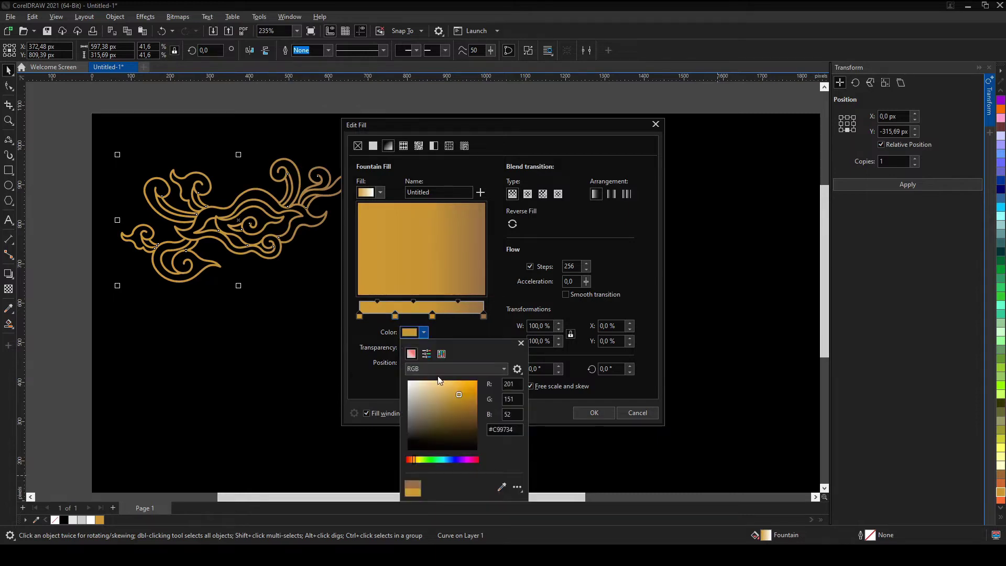
{"action": "left_click", "coordinate": [436, 384]}
{"action": "left_click", "coordinate": [453, 313]}
{"action": "double_click", "coordinate": [452, 314]}
{"action": "left_click", "coordinate": [423, 331]}
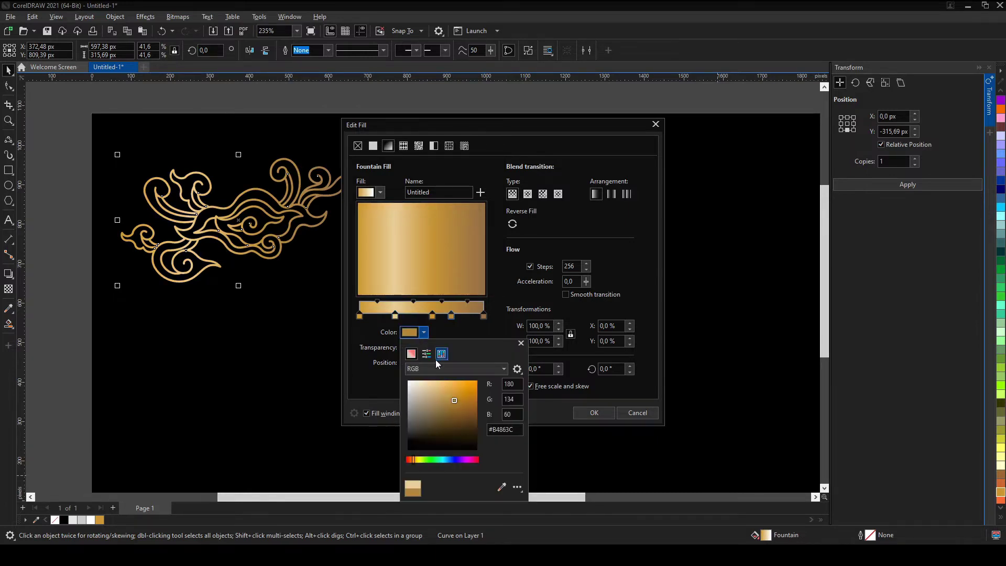
{"action": "left_click", "coordinate": [440, 394]}
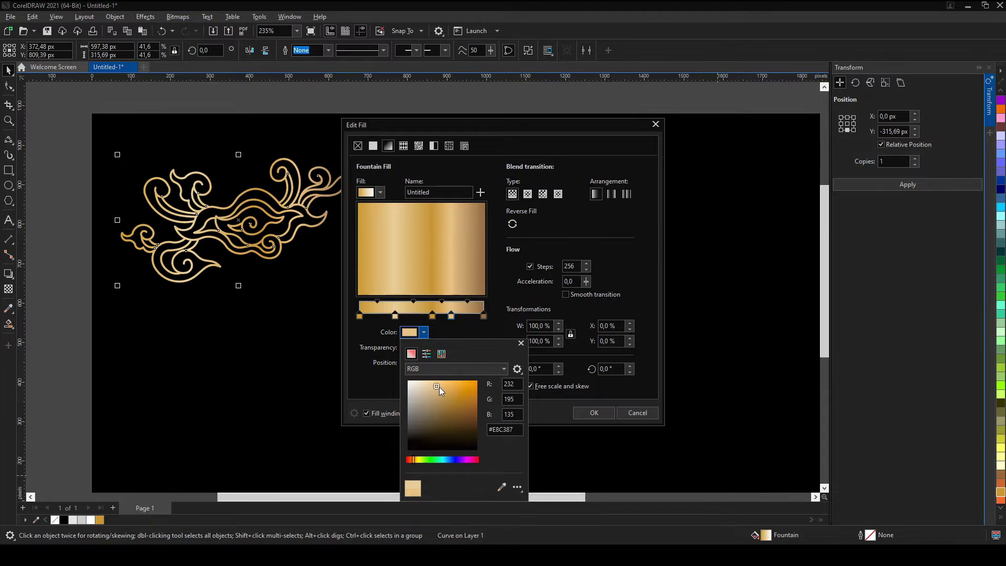
{"action": "mouse_move", "coordinate": [446, 235]}
{"action": "left_mouse_down"}
{"action": "mouse_move", "coordinate": [449, 286]}
{"action": "mouse_move", "coordinate": [458, 268]}
{"action": "mouse_move", "coordinate": [452, 231]}
{"action": "left_mouse_up"}
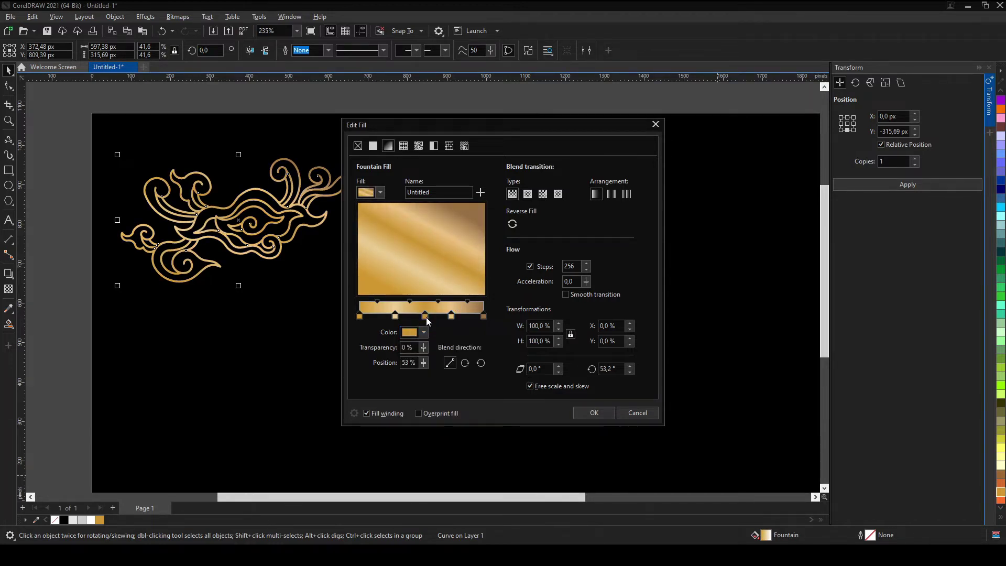
Add a dark gold #9E6F11 stop near the right and a pale gold stop near the left
{"action": "left_click", "coordinate": [423, 332]}
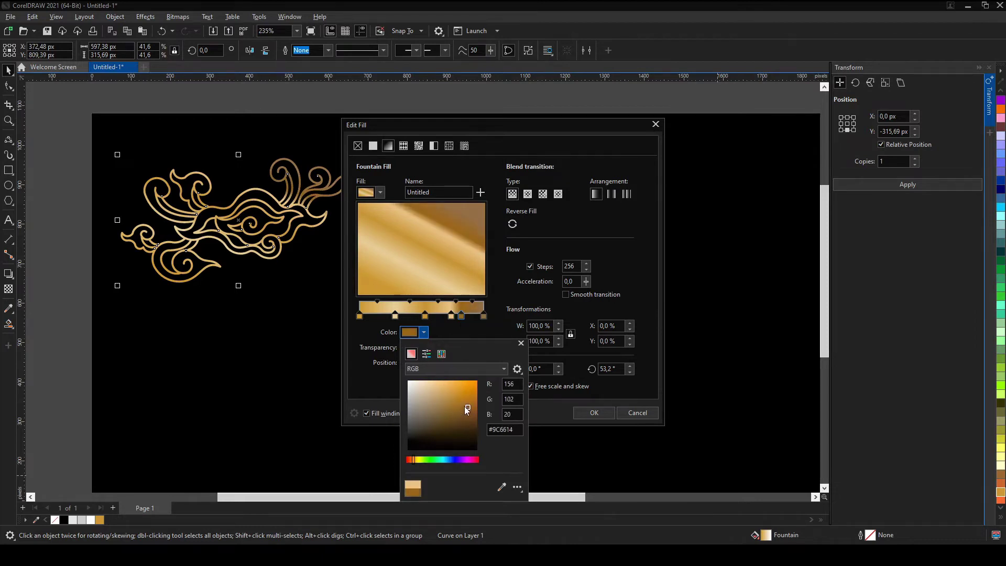
{"action": "double_click", "coordinate": [377, 311]}
{"action": "left_click", "coordinate": [423, 331]}
{"action": "left_click", "coordinate": [469, 407]}
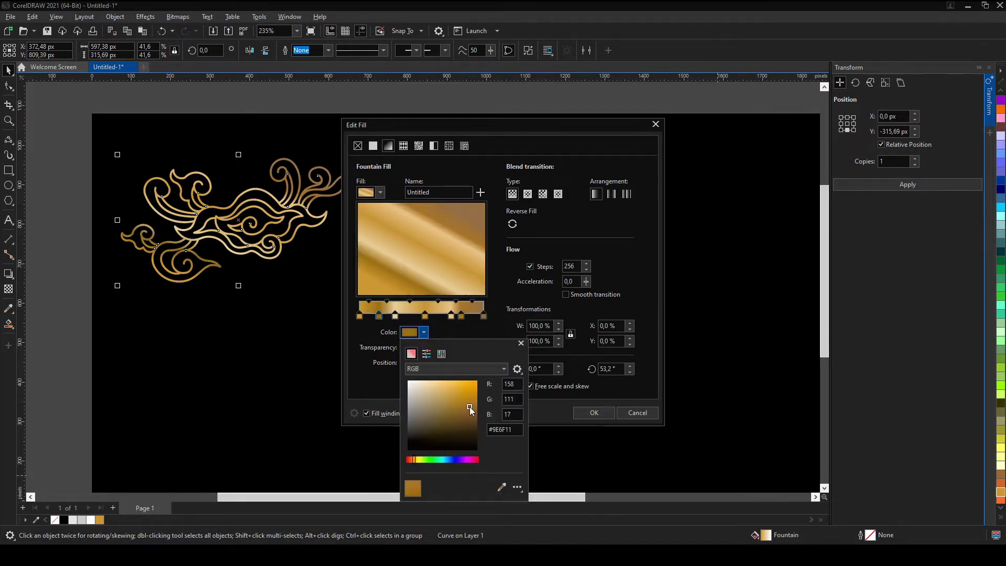
{"action": "left_click", "coordinate": [369, 316]}
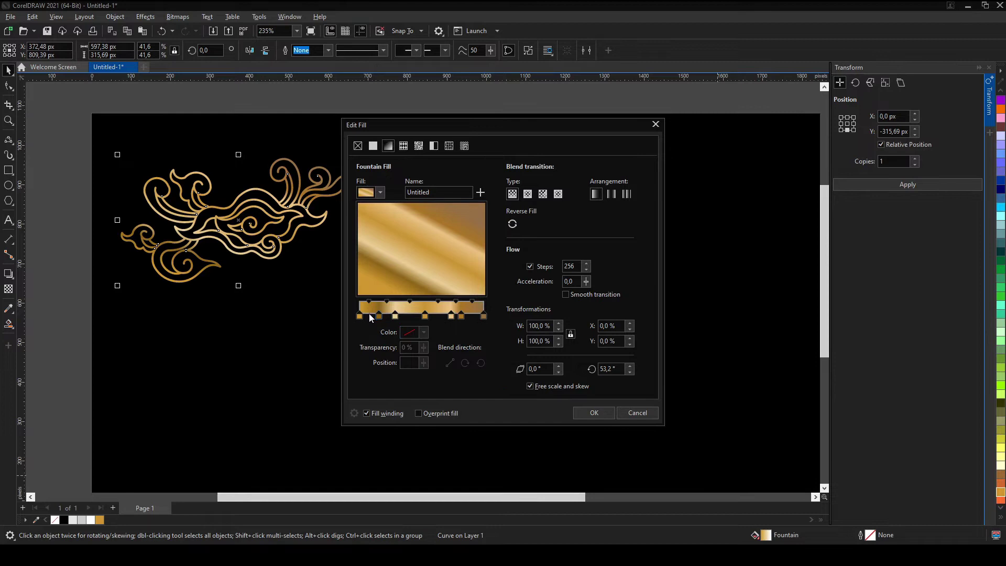
{"action": "double_click", "coordinate": [370, 311]}
{"action": "left_click", "coordinate": [409, 332]}
{"action": "left_click", "coordinate": [444, 392]}
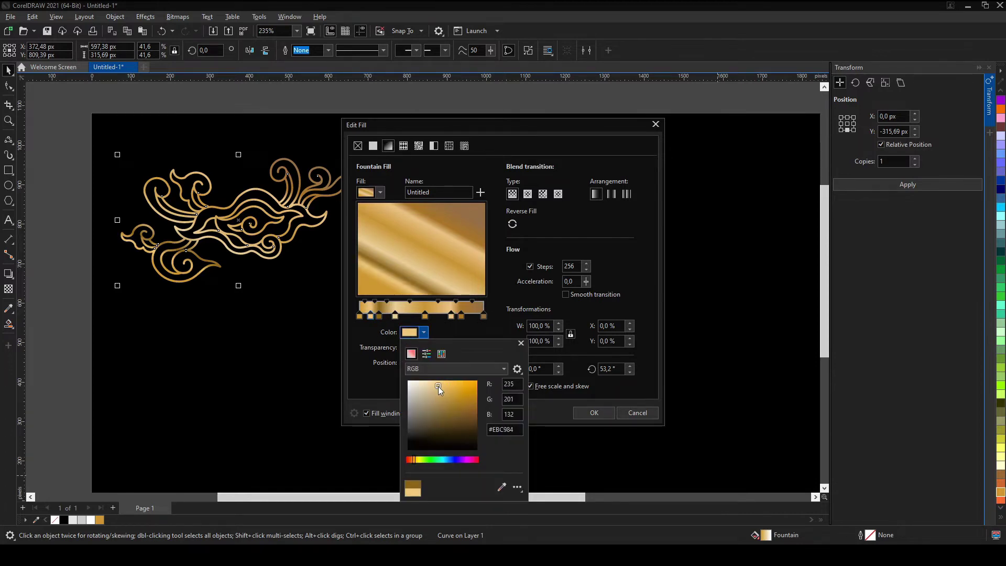
{"action": "left_click", "coordinate": [605, 414]}
Duplicate the gold cloud, shrink the copy, and place it below the original
{"action": "left_click", "coordinate": [463, 293]}
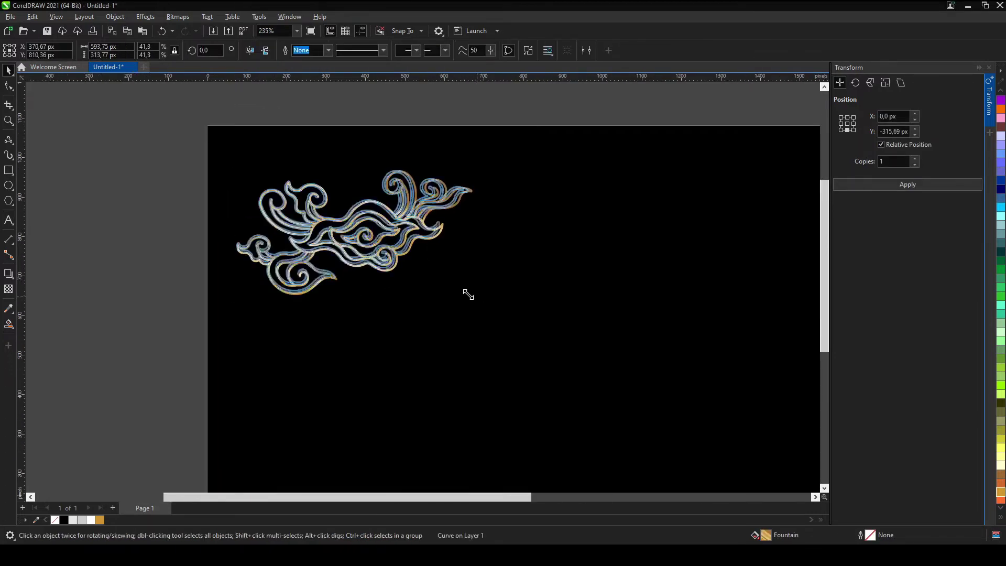
{"action": "scroll", "coordinate": [321, 230], "scroll_direction": "up", "scroll_amount": 2}
{"action": "left_click", "coordinate": [322, 230]}
{"action": "key", "text": "ctrl+d"}
{"action": "left_click_drag", "start_coordinate": [521, 252], "coordinate": [446, 289]}
{"action": "mouse_move", "coordinate": [358, 325]}
{"action": "left_mouse_down"}
{"action": "mouse_move", "coordinate": [448, 265]}
{"action": "mouse_move", "coordinate": [316, 273]}
{"action": "left_mouse_up"}
{"action": "scroll", "coordinate": [408, 271], "scroll_direction": "up", "scroll_amount": 2}
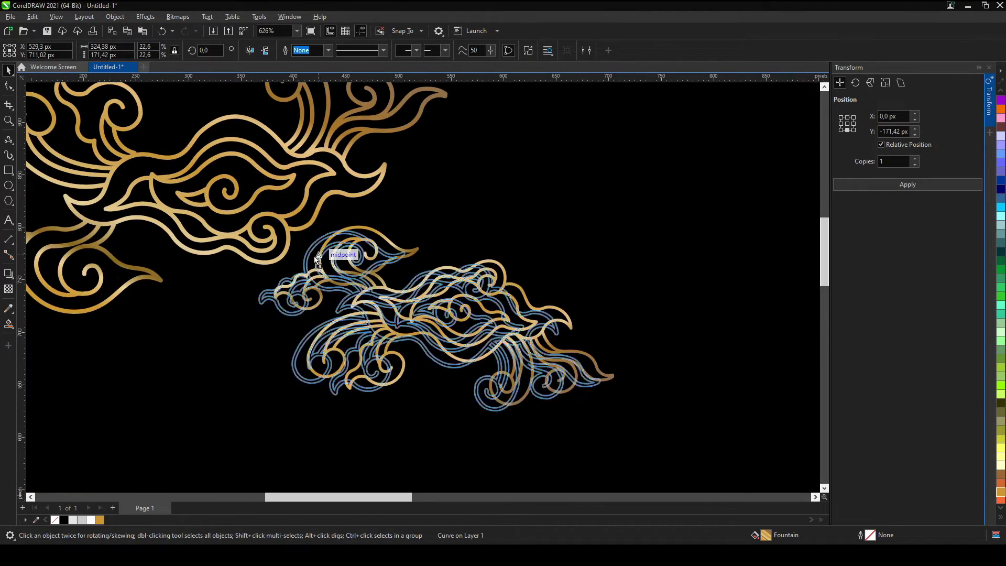
{"action": "scroll", "coordinate": [316, 272], "scroll_direction": "down", "scroll_amount": 2}
Duplicate the cloud again and shrink the new copy to about half size
{"action": "key", "text": "ctrl+d"}
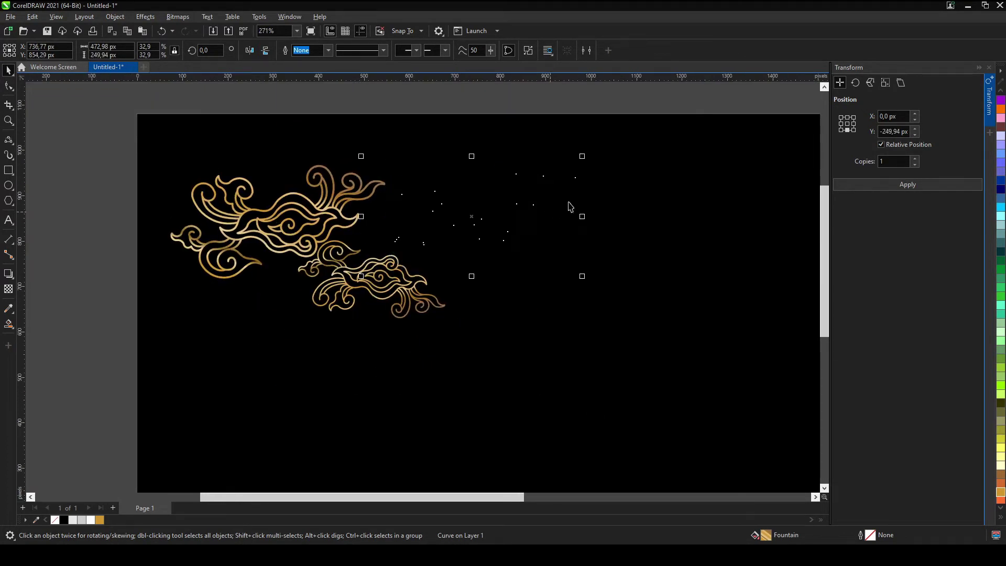
{"action": "mouse_move", "coordinate": [579, 153]}
{"action": "left_mouse_down"}
{"action": "mouse_move", "coordinate": [434, 237]}
{"action": "mouse_move", "coordinate": [255, 316]}
{"action": "left_mouse_up"}
{"action": "scroll", "coordinate": [254, 319], "scroll_direction": "up", "scroll_amount": 1}
{"action": "scroll", "coordinate": [255, 319], "scroll_direction": "up", "scroll_amount": 2}
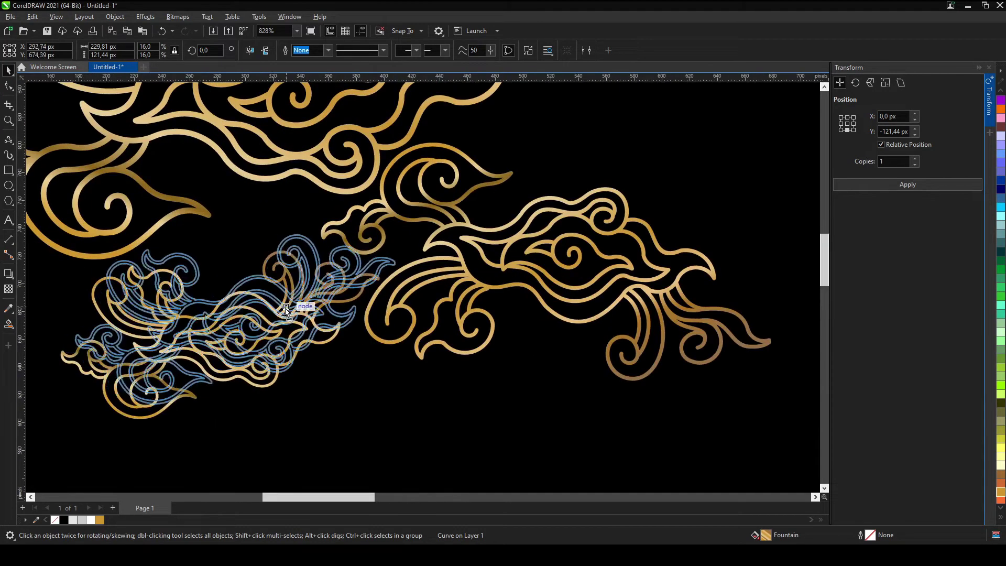
{"action": "scroll", "coordinate": [315, 320], "scroll_direction": "down", "scroll_amount": 2}
{"action": "scroll", "coordinate": [314, 319], "scroll_direction": "down", "scroll_amount": 1}
{"action": "scroll", "coordinate": [314, 320], "scroll_direction": "down", "scroll_amount": 2}
{"action": "left_click", "coordinate": [242, 310]}
{"action": "scroll", "coordinate": [242, 310], "scroll_direction": "up", "scroll_amount": 3}
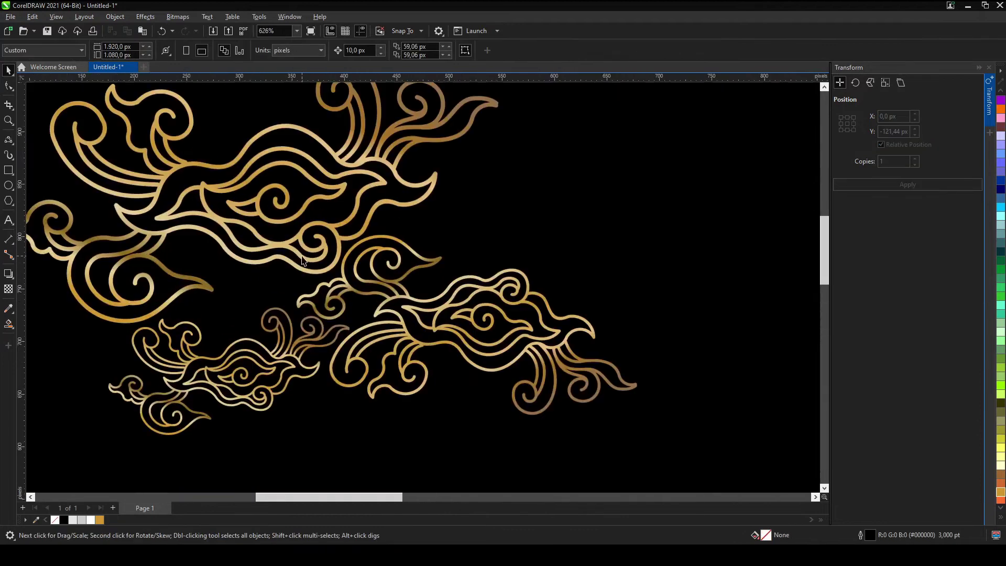
{"action": "scroll", "coordinate": [242, 310], "scroll_direction": "down", "scroll_amount": 3}
{"action": "left_click", "coordinate": [292, 247]}
Place a copy of the top cloud to the right, undoing and redoing the move
{"action": "left_click_drag", "start_coordinate": [292, 247], "coordinate": [504, 242]}
{"action": "scroll", "coordinate": [404, 239], "scroll_direction": "up", "scroll_amount": 6}
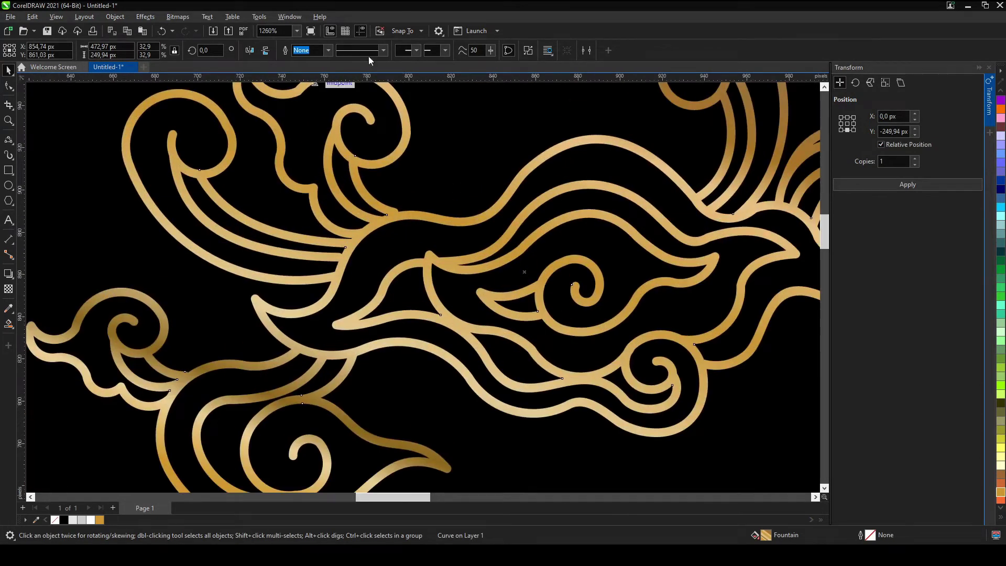
{"action": "key", "text": "ctrl+z"}
{"action": "scroll", "coordinate": [460, 185], "scroll_direction": "down", "scroll_amount": 3}
{"action": "scroll", "coordinate": [460, 184], "scroll_direction": "up", "scroll_amount": 2}
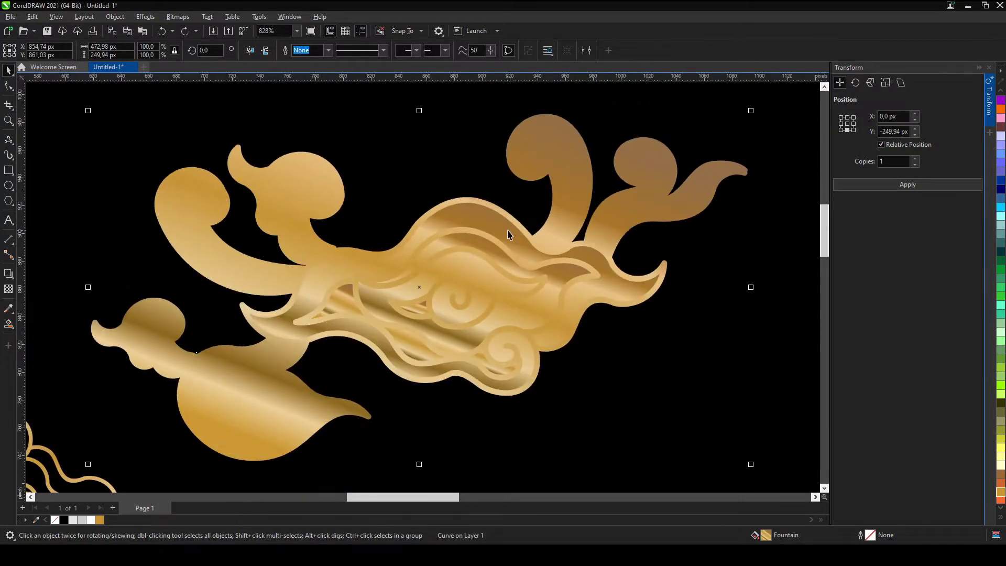
{"action": "scroll", "coordinate": [507, 234], "scroll_direction": "down", "scroll_amount": 3}
{"action": "scroll", "coordinate": [576, 373], "scroll_direction": "up", "scroll_amount": 1}
{"action": "scroll", "coordinate": [523, 225], "scroll_direction": "up", "scroll_amount": 1}
{"action": "key", "text": "ctrl+shift+z"}
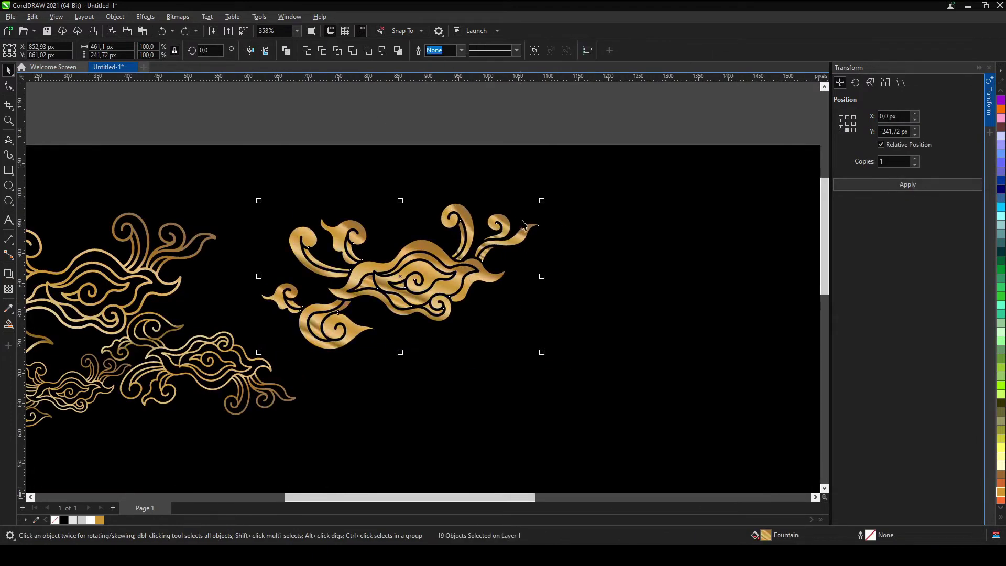
Shrink the solid gold cloud and clear the selection
{"action": "key", "text": "ctrl+shift+z"}
{"action": "scroll", "coordinate": [316, 304], "scroll_direction": "down", "scroll_amount": 2}
{"action": "scroll", "coordinate": [316, 304], "scroll_direction": "up", "scroll_amount": 3}
{"action": "scroll", "coordinate": [317, 304], "scroll_direction": "down", "scroll_amount": 1}
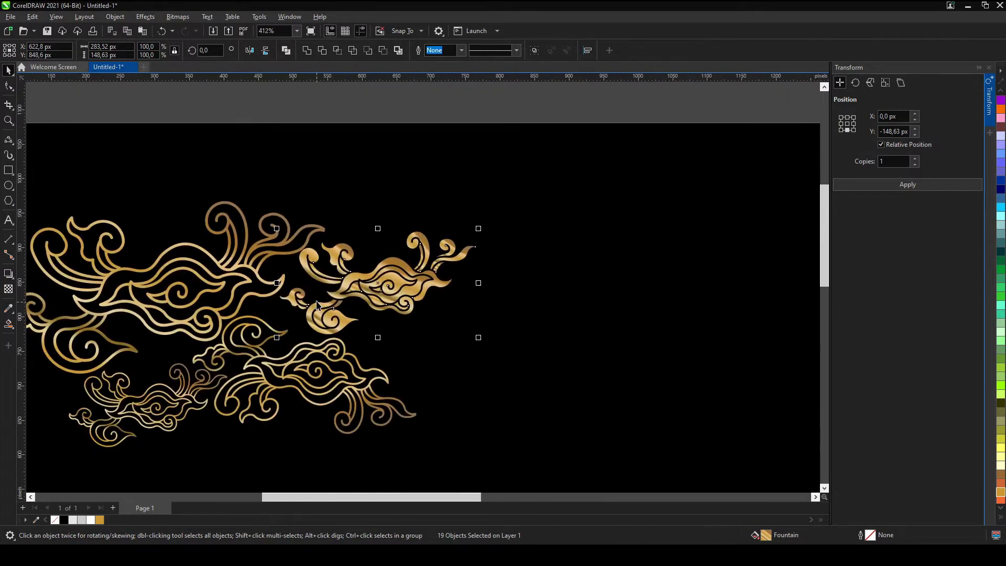
{"action": "scroll", "coordinate": [417, 283], "scroll_direction": "down", "scroll_amount": 2}
{"action": "scroll", "coordinate": [230, 379], "scroll_direction": "up", "scroll_amount": 3}
{"action": "left_click", "coordinate": [162, 421]}
{"action": "scroll", "coordinate": [162, 420], "scroll_direction": "up", "scroll_amount": 1}
{"action": "key", "text": "Escape"}
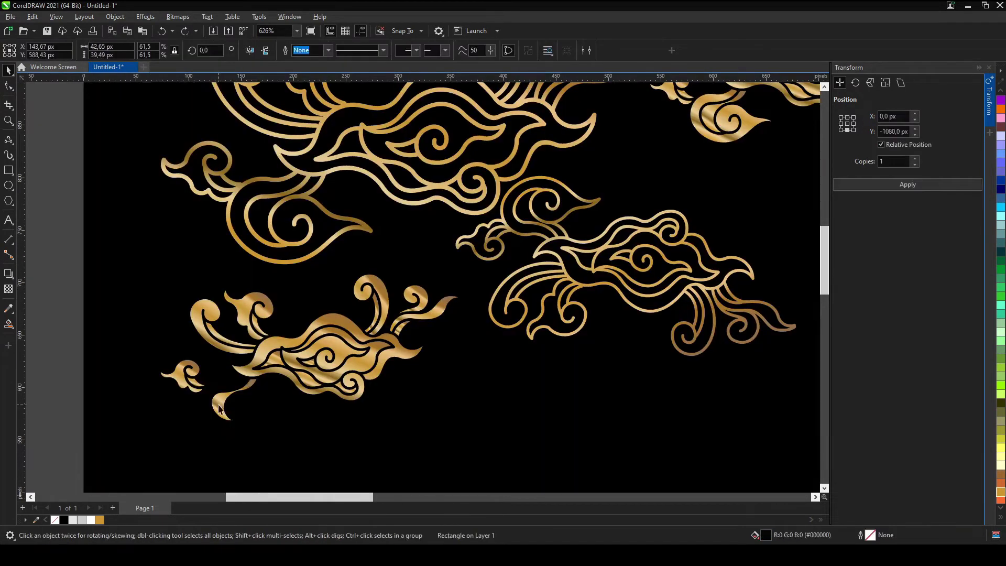
Move the small solid gold cloud beneath the large outline cloud
{"action": "scroll", "coordinate": [411, 336], "scroll_direction": "up", "scroll_amount": 1}
{"action": "scroll", "coordinate": [226, 309], "scroll_direction": "down", "scroll_amount": 1}
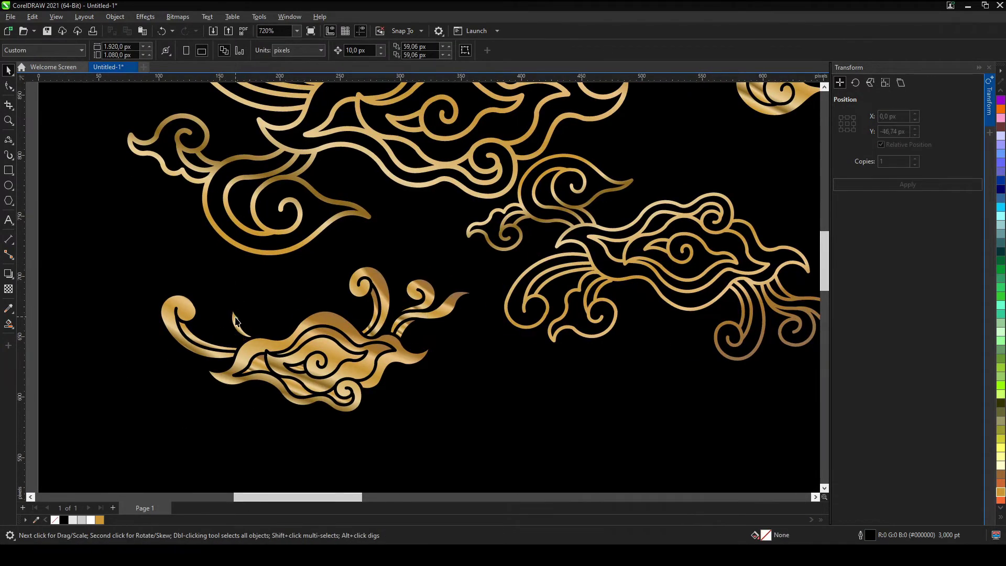
{"action": "scroll", "coordinate": [262, 341], "scroll_direction": "down", "scroll_amount": 2}
{"action": "scroll", "coordinate": [262, 341], "scroll_direction": "up", "scroll_amount": 1}
{"action": "left_click", "coordinate": [317, 335]}
{"action": "scroll", "coordinate": [318, 335], "scroll_direction": "up", "scroll_amount": 1}
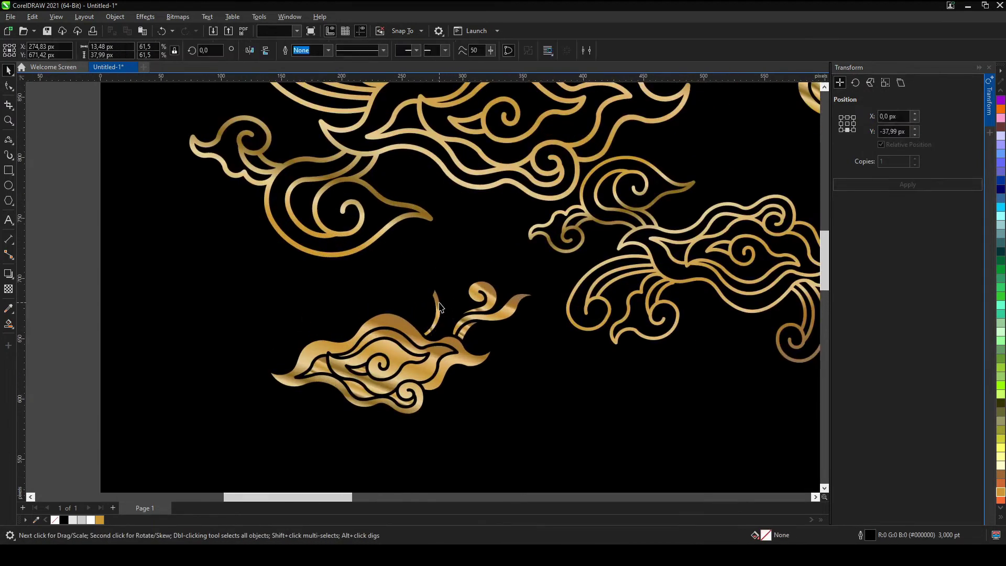
{"action": "scroll", "coordinate": [461, 328], "scroll_direction": "down", "scroll_amount": 2}
{"action": "left_click_drag", "start_coordinate": [414, 352], "coordinate": [468, 302]}
{"action": "scroll", "coordinate": [451, 288], "scroll_direction": "down", "scroll_amount": 1}
Move the upper solid gold cloud to the cluster's upper right
{"action": "scroll", "coordinate": [451, 288], "scroll_direction": "down", "scroll_amount": 3}
{"action": "left_click_drag", "start_coordinate": [613, 212], "coordinate": [576, 242]}
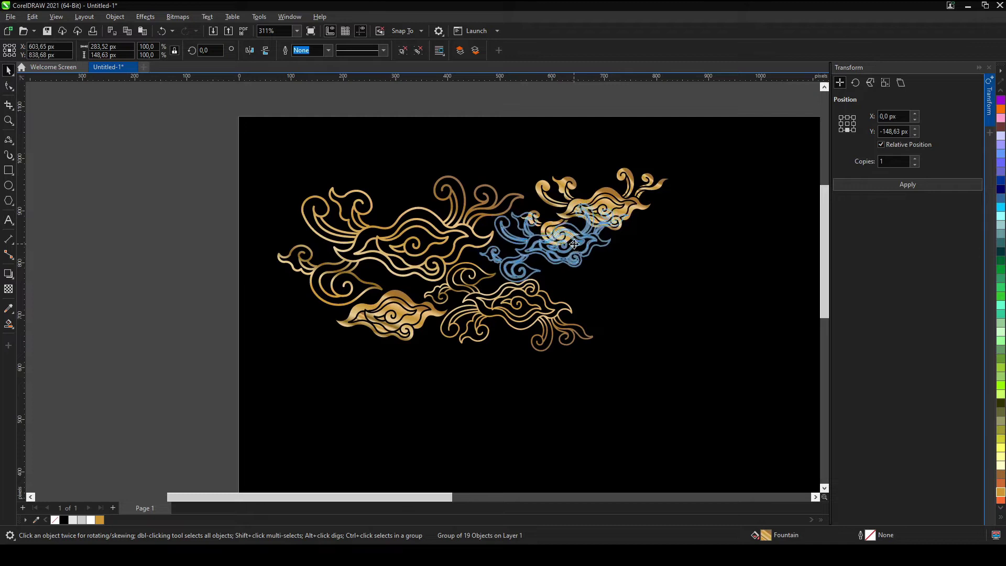
{"action": "scroll", "coordinate": [576, 242], "scroll_direction": "up", "scroll_amount": 2}
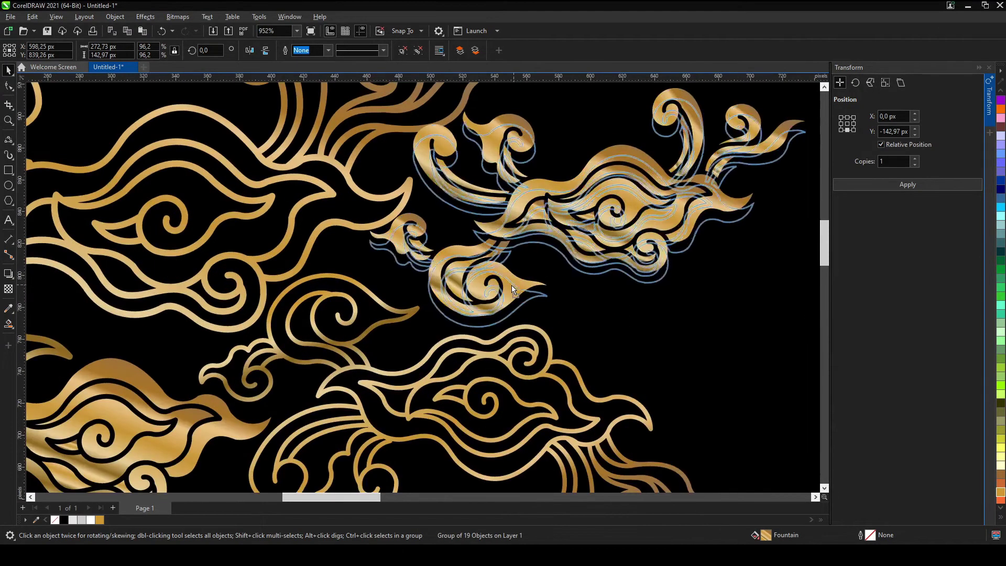
{"action": "scroll", "coordinate": [511, 285], "scroll_direction": "down", "scroll_amount": 4}
{"action": "scroll", "coordinate": [281, 281], "scroll_direction": "up", "scroll_amount": 1}
Position another solid gold cloud at the cluster's right end, undoing a trial enlargement
{"action": "left_click_drag", "start_coordinate": [599, 361], "coordinate": [681, 311]}
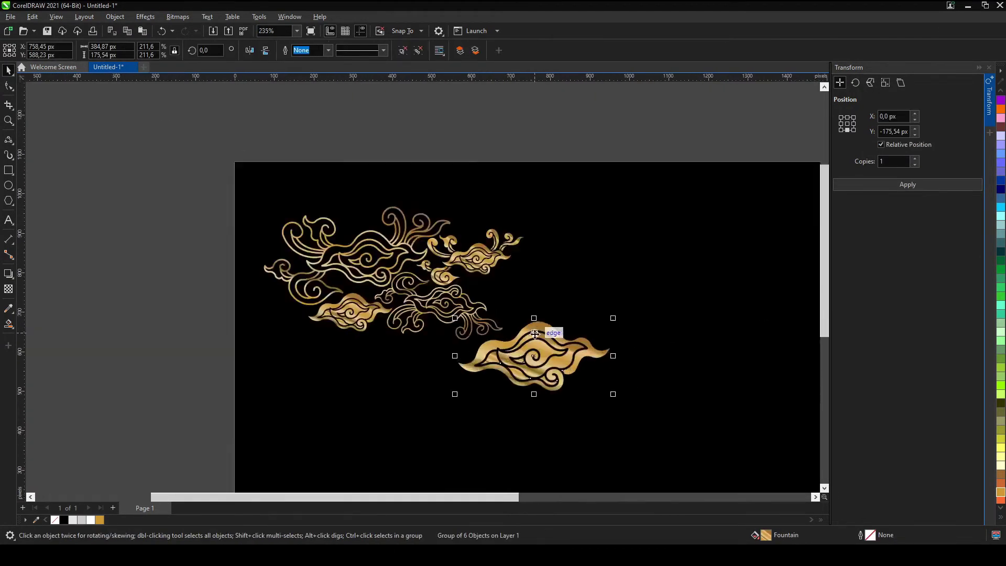
{"action": "scroll", "coordinate": [539, 335], "scroll_direction": "up", "scroll_amount": 2}
{"action": "scroll", "coordinate": [495, 333], "scroll_direction": "up", "scroll_amount": 1}
{"action": "key", "text": "ctrl+z"}
{"action": "scroll", "coordinate": [495, 333], "scroll_direction": "down", "scroll_amount": 2}
{"action": "scroll", "coordinate": [361, 363], "scroll_direction": "up", "scroll_amount": 2}
{"action": "left_click_drag", "start_coordinate": [361, 363], "coordinate": [580, 193]}
{"action": "scroll", "coordinate": [580, 193], "scroll_direction": "down", "scroll_amount": 2}
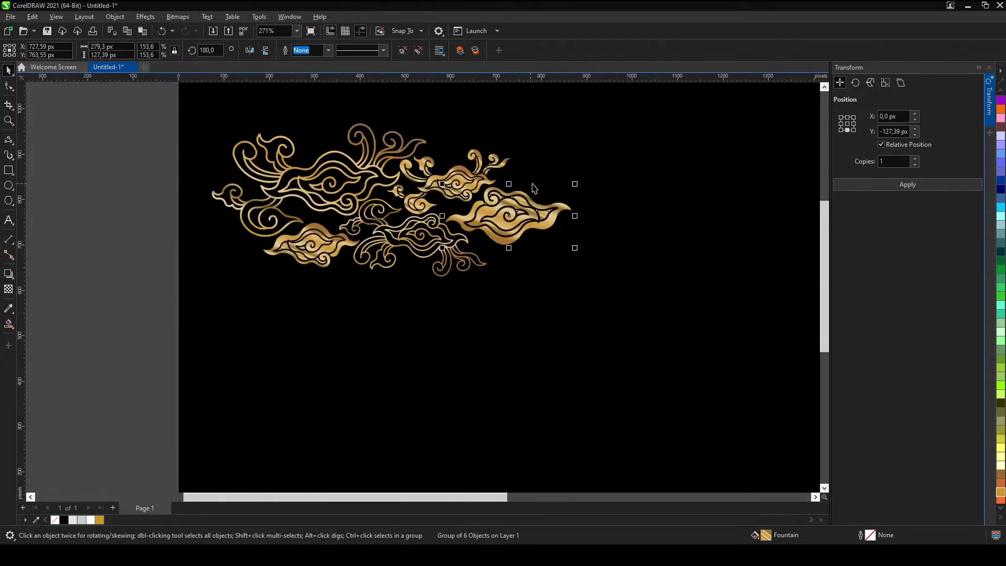
{"action": "scroll", "coordinate": [545, 218], "scroll_direction": "up", "scroll_amount": 2}
{"action": "scroll", "coordinate": [436, 240], "scroll_direction": "up", "scroll_amount": 2}
{"action": "scroll", "coordinate": [358, 262], "scroll_direction": "down", "scroll_amount": 4}
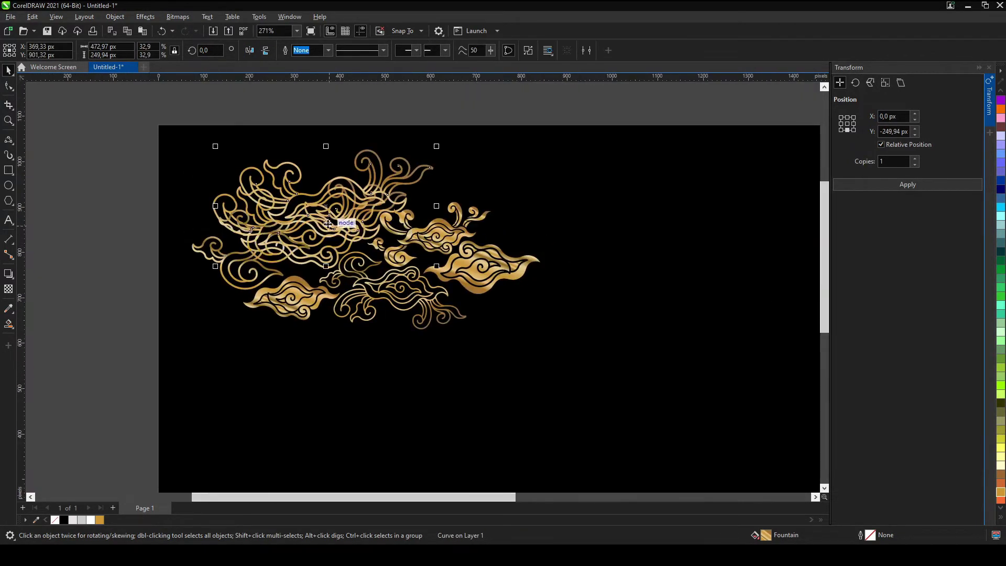
Place a copy of the large outline cloud lower down, below the cluster
{"action": "left_click_drag", "start_coordinate": [358, 262], "coordinate": [451, 388]}
{"action": "scroll", "coordinate": [501, 373], "scroll_direction": "down", "scroll_amount": 2}
{"action": "scroll", "coordinate": [366, 340], "scroll_direction": "up", "scroll_amount": 4}
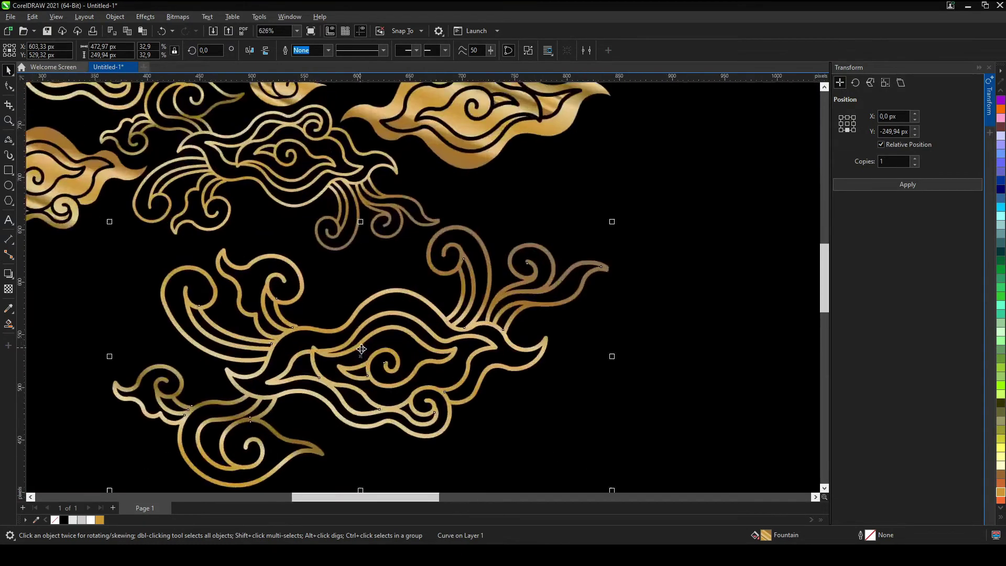
{"action": "scroll", "coordinate": [366, 341], "scroll_direction": "up", "scroll_amount": 3}
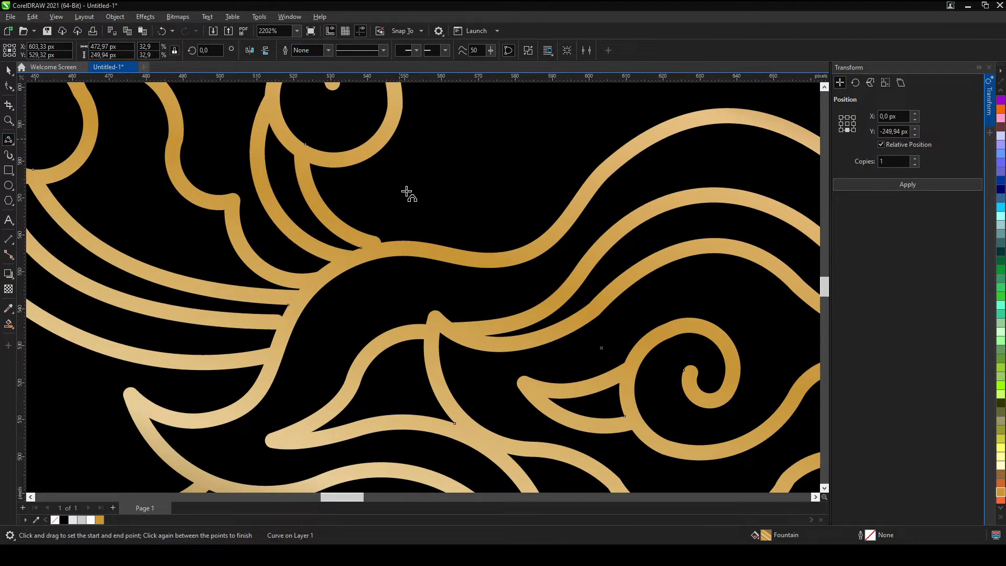
Set Hairline as the document's default outline width
{"action": "key", "text": "Escape"}
{"action": "left_click", "coordinate": [327, 49]}
{"action": "left_click", "coordinate": [309, 71]}
{"action": "left_click", "coordinate": [518, 339]}
{"action": "scroll", "coordinate": [997, 521], "scroll_direction": "up", "scroll_amount": 3}
{"action": "scroll", "coordinate": [263, 368], "scroll_direction": "up", "scroll_amount": 1}
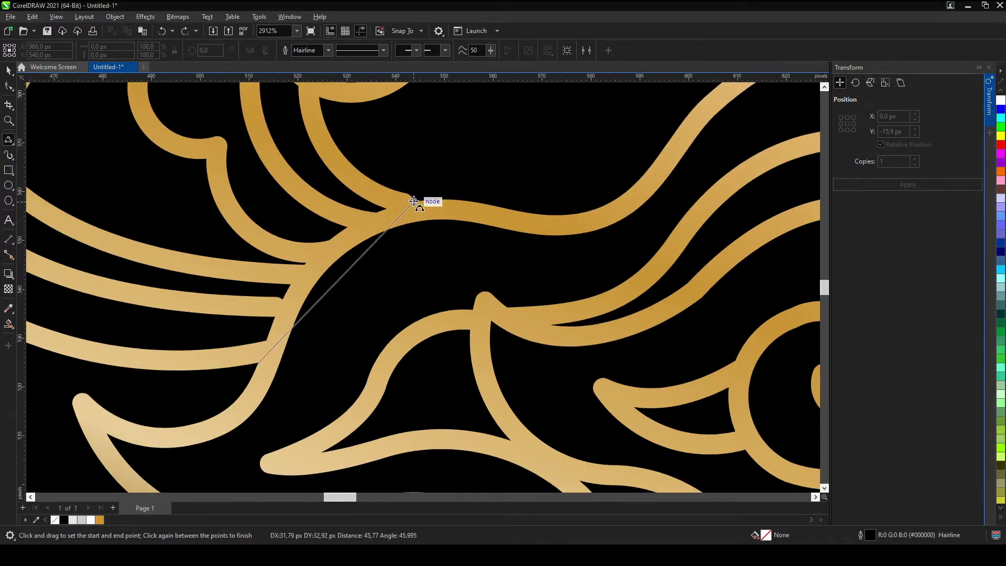
Trace a closed 3-point-curve shape around the first curl of the cloud
{"action": "left_click", "coordinate": [320, 258]}
{"action": "scroll", "coordinate": [335, 293], "scroll_direction": "down", "scroll_amount": 4}
{"action": "scroll", "coordinate": [369, 302], "scroll_direction": "up", "scroll_amount": 1}
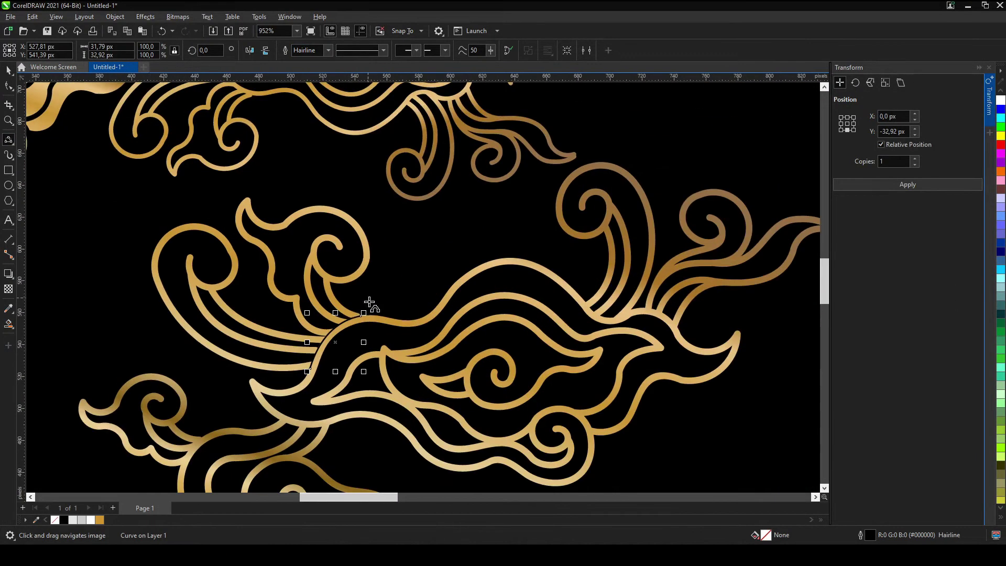
{"action": "left_click", "coordinate": [145, 298]}
{"action": "scroll", "coordinate": [141, 320], "scroll_direction": "up", "scroll_amount": 1}
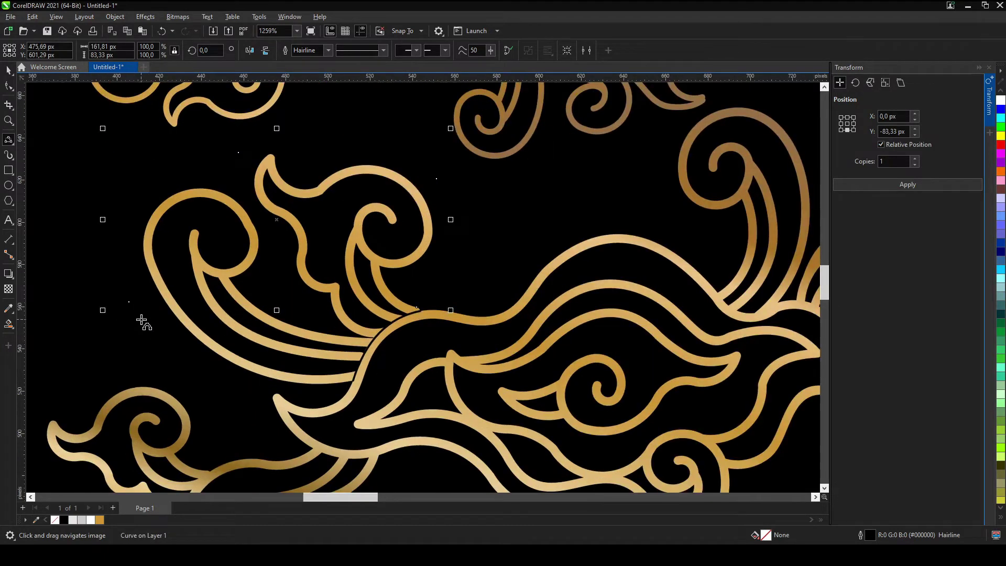
{"action": "left_click_drag", "start_coordinate": [422, 309], "coordinate": [352, 382]}
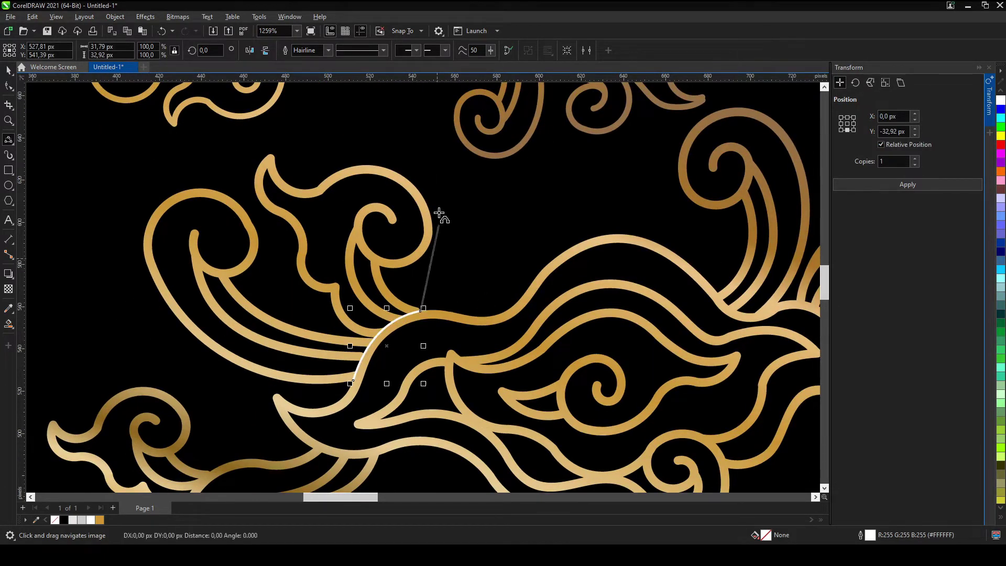
{"action": "left_click", "coordinate": [291, 393]}
{"action": "key", "text": "space"}
Pan to the cloud's next curl and select the gold cloud curves
{"action": "left_click", "coordinate": [478, 257]}
{"action": "scroll", "coordinate": [478, 257], "scroll_direction": "down", "scroll_amount": 4}
{"action": "scroll", "coordinate": [322, 323], "scroll_direction": "up", "scroll_amount": 3}
{"action": "scroll", "coordinate": [323, 323], "scroll_direction": "down", "scroll_amount": 2}
{"action": "scroll", "coordinate": [294, 356], "scroll_direction": "up", "scroll_amount": 3}
{"action": "scroll", "coordinate": [309, 380], "scroll_direction": "up", "scroll_amount": 1}
{"action": "key", "text": "h"}
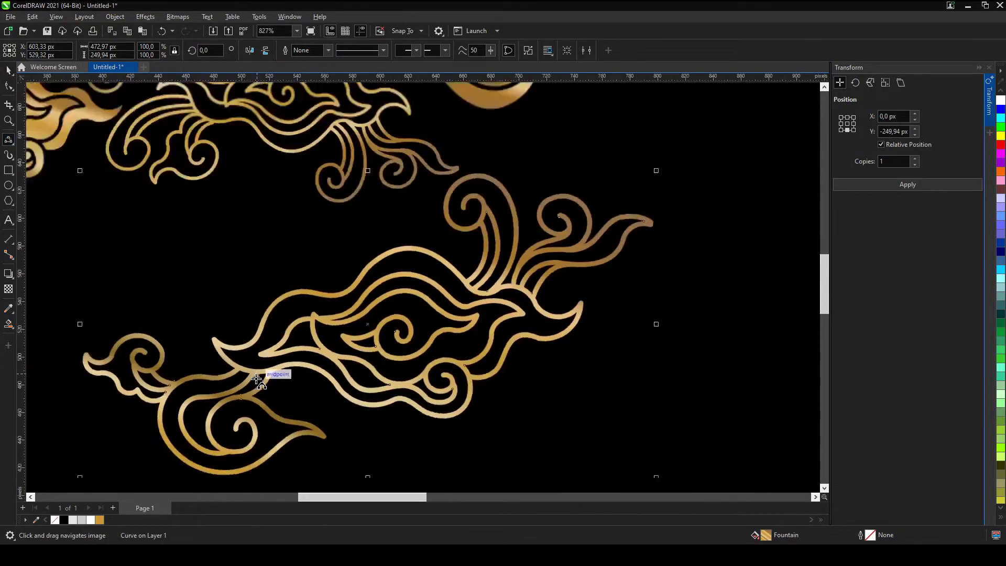
{"action": "scroll", "coordinate": [400, 317], "scroll_direction": "up", "scroll_amount": 5}
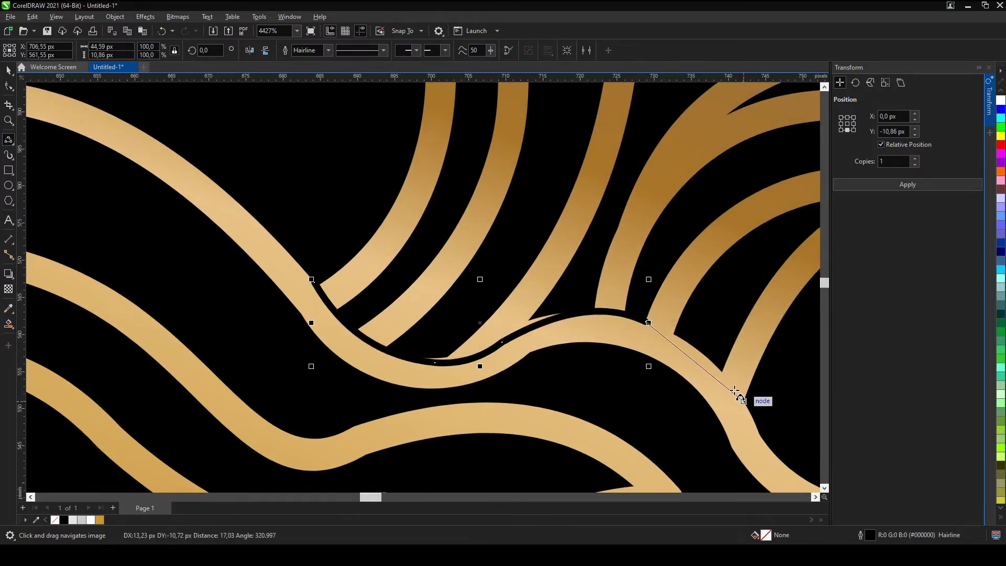
{"action": "left_click_drag", "start_coordinate": [734, 390], "coordinate": [558, 388]}
{"action": "scroll", "coordinate": [558, 389], "scroll_direction": "down", "scroll_amount": 5}
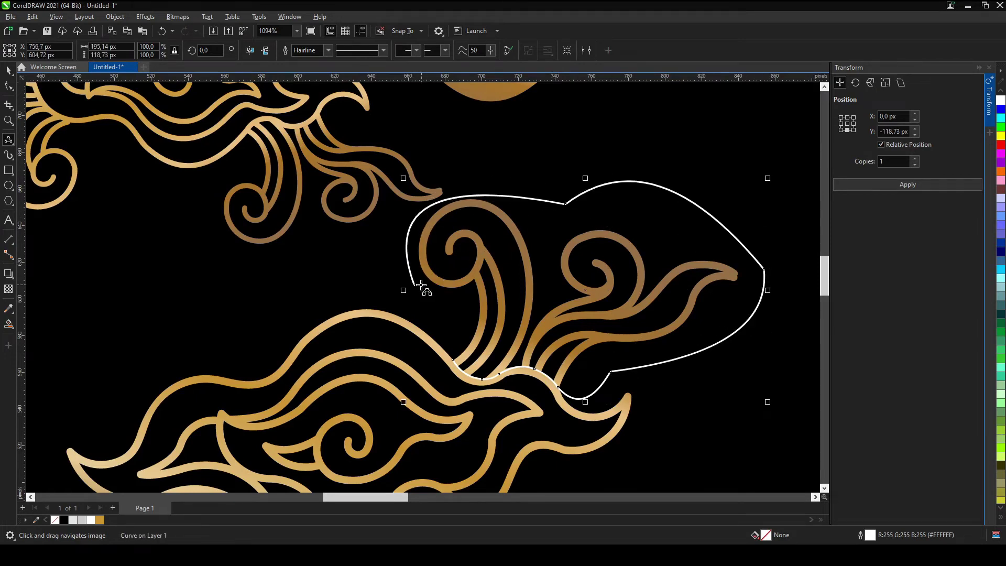
{"action": "left_click", "coordinate": [366, 314]}
{"action": "scroll", "coordinate": [366, 315], "scroll_direction": "down", "scroll_amount": 3}
Move the gold cloud into the cluster and nudge the small gold cloud left
{"action": "scroll", "coordinate": [524, 283], "scroll_direction": "down", "scroll_amount": 2}
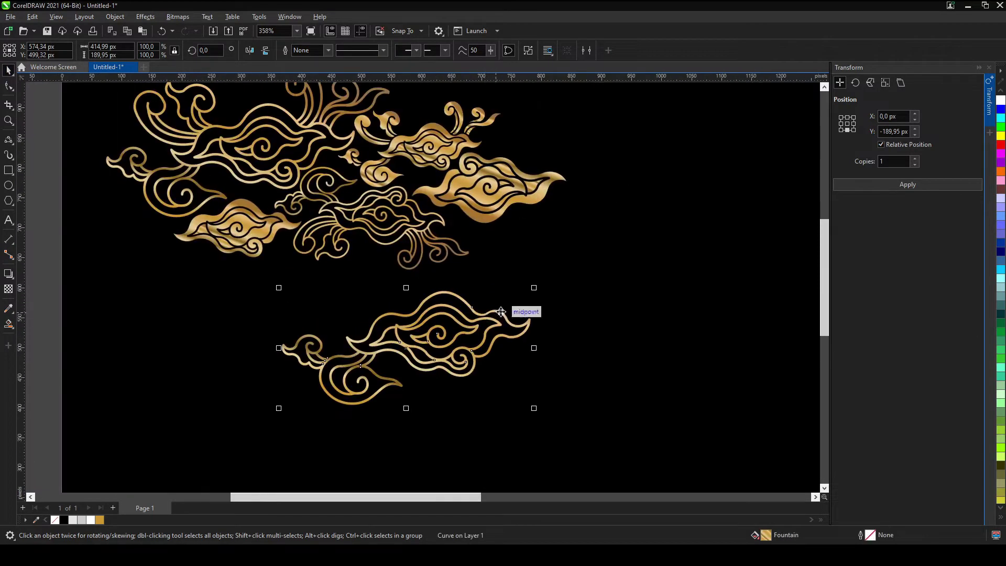
{"action": "scroll", "coordinate": [386, 320], "scroll_direction": "down", "scroll_amount": 1}
{"action": "left_click_drag", "start_coordinate": [408, 259], "coordinate": [445, 246]}
{"action": "left_click_drag", "start_coordinate": [350, 258], "coordinate": [346, 246]}
{"action": "scroll", "coordinate": [345, 246], "scroll_direction": "up", "scroll_amount": 2}
{"action": "scroll", "coordinate": [354, 219], "scroll_direction": "up", "scroll_amount": 2}
{"action": "left_click", "coordinate": [186, 316]}
{"action": "left_click_drag", "start_coordinate": [186, 315], "coordinate": [157, 314]}
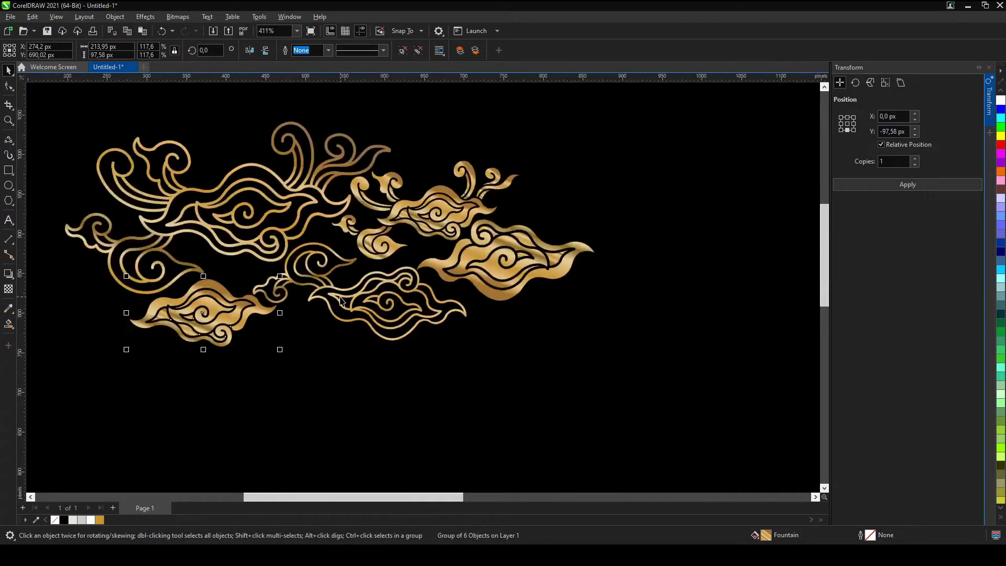
{"action": "scroll", "coordinate": [354, 303], "scroll_direction": "down", "scroll_amount": 2}
{"action": "scroll", "coordinate": [354, 303], "scroll_direction": "down", "scroll_amount": 1}
{"action": "left_click", "coordinate": [354, 303]}
{"action": "scroll", "coordinate": [354, 302], "scroll_direction": "up", "scroll_amount": 1}
Place a copy of the cloud at the top of the cluster
{"action": "mouse_move", "coordinate": [248, 304]}
{"action": "left_mouse_down"}
{"action": "mouse_move", "coordinate": [246, 130]}
{"action": "mouse_move", "coordinate": [315, 129]}
{"action": "left_mouse_up"}
{"action": "scroll", "coordinate": [310, 120], "scroll_direction": "up", "scroll_amount": 2}
{"action": "scroll", "coordinate": [343, 155], "scroll_direction": "down", "scroll_amount": 3}
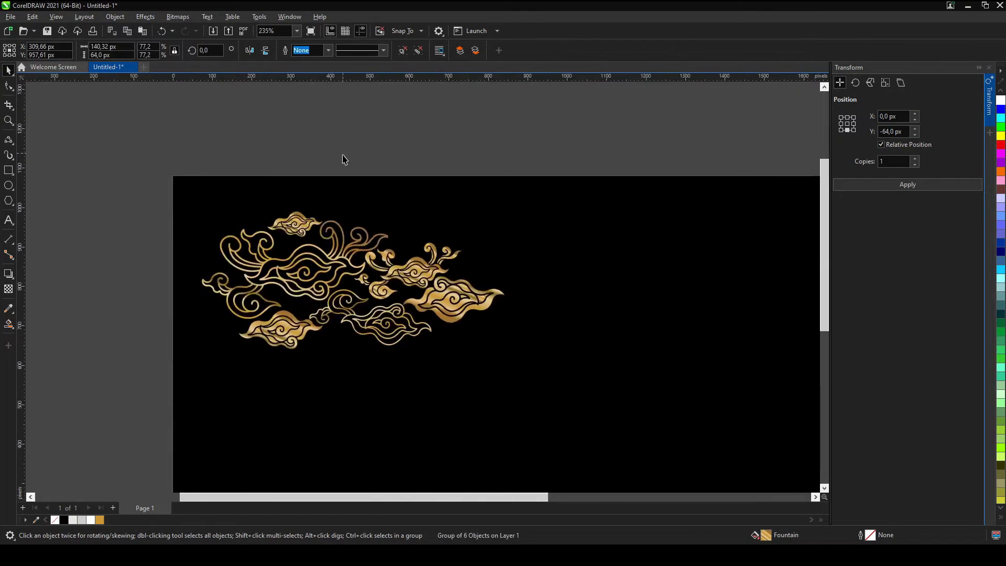
{"action": "scroll", "coordinate": [343, 155], "scroll_direction": "up", "scroll_amount": 3}
{"action": "scroll", "coordinate": [396, 141], "scroll_direction": "up", "scroll_amount": 1}
{"action": "scroll", "coordinate": [396, 140], "scroll_direction": "down", "scroll_amount": 2}
{"action": "scroll", "coordinate": [314, 209], "scroll_direction": "down", "scroll_amount": 1}
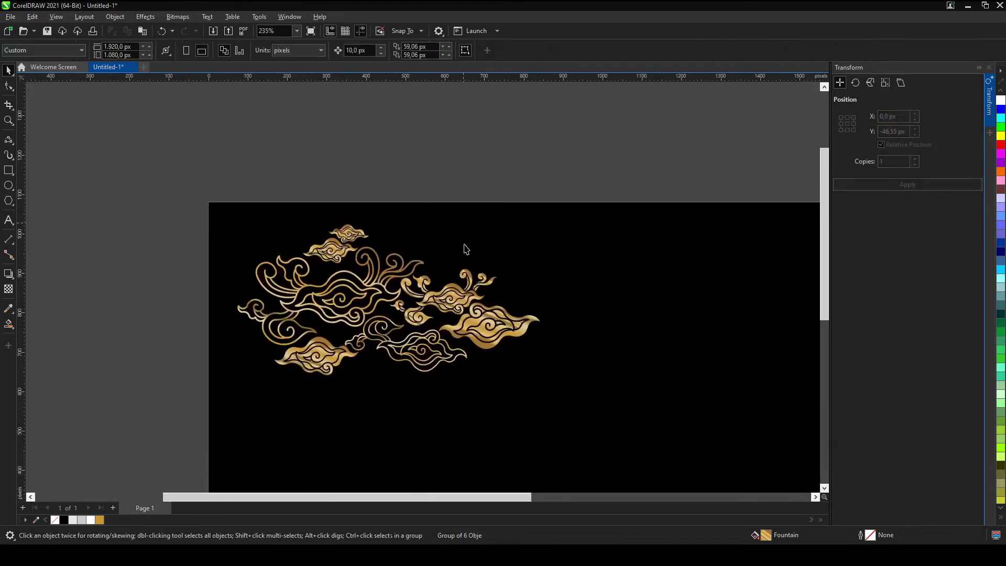
{"action": "scroll", "coordinate": [314, 210], "scroll_direction": "up", "scroll_amount": 1}
Place a larger cloud copy at the lower left, shifted slightly right and up
{"action": "left_click", "coordinate": [222, 223]}
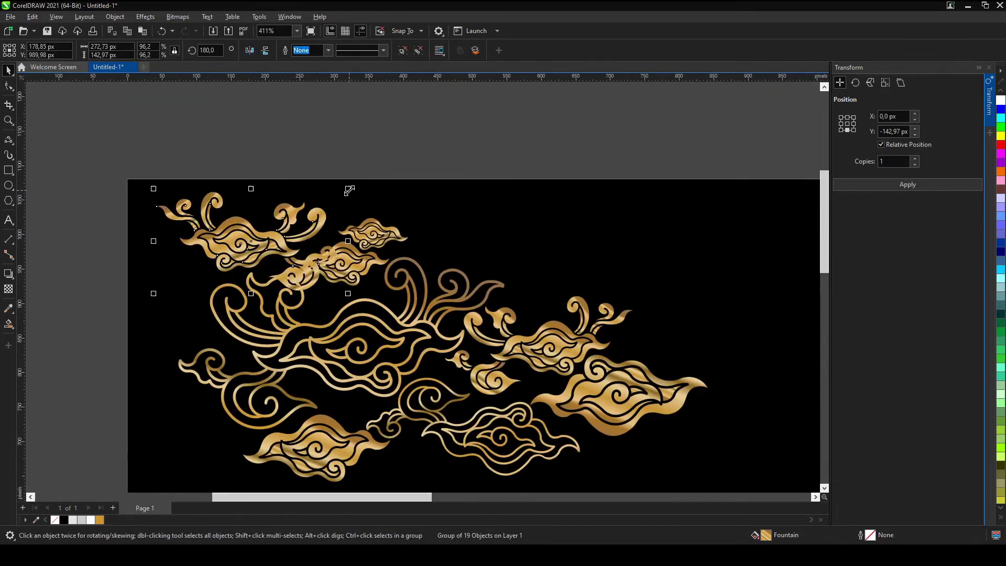
{"action": "scroll", "coordinate": [293, 291], "scroll_direction": "up", "scroll_amount": 2}
{"action": "scroll", "coordinate": [293, 291], "scroll_direction": "down", "scroll_amount": 2}
{"action": "scroll", "coordinate": [367, 341], "scroll_direction": "down", "scroll_amount": 1}
{"action": "key", "text": "Escape"}
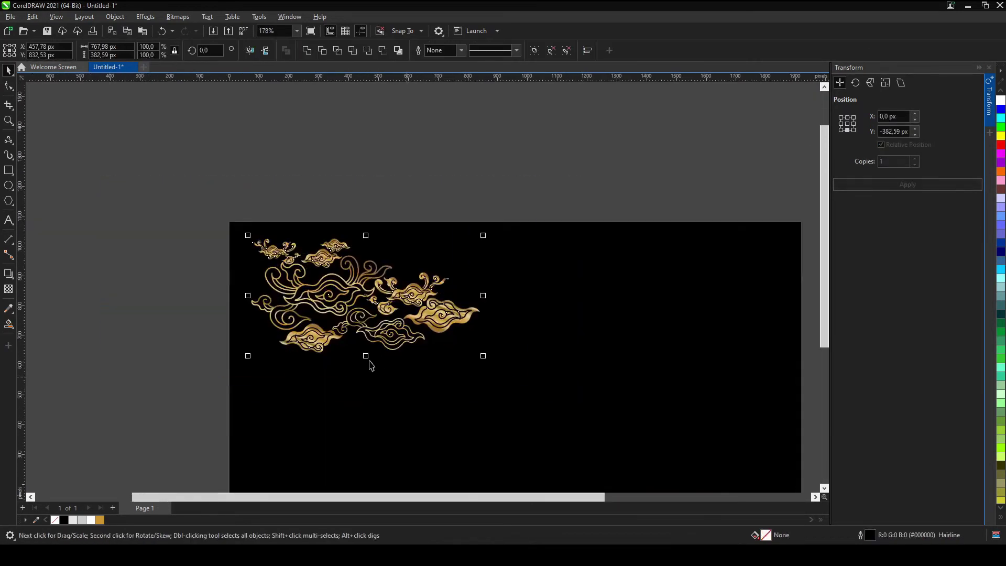
{"action": "scroll", "coordinate": [445, 340], "scroll_direction": "down", "scroll_amount": 2}
{"action": "scroll", "coordinate": [521, 325], "scroll_direction": "up", "scroll_amount": 3}
{"action": "left_click_drag", "start_coordinate": [492, 362], "coordinate": [319, 476]}
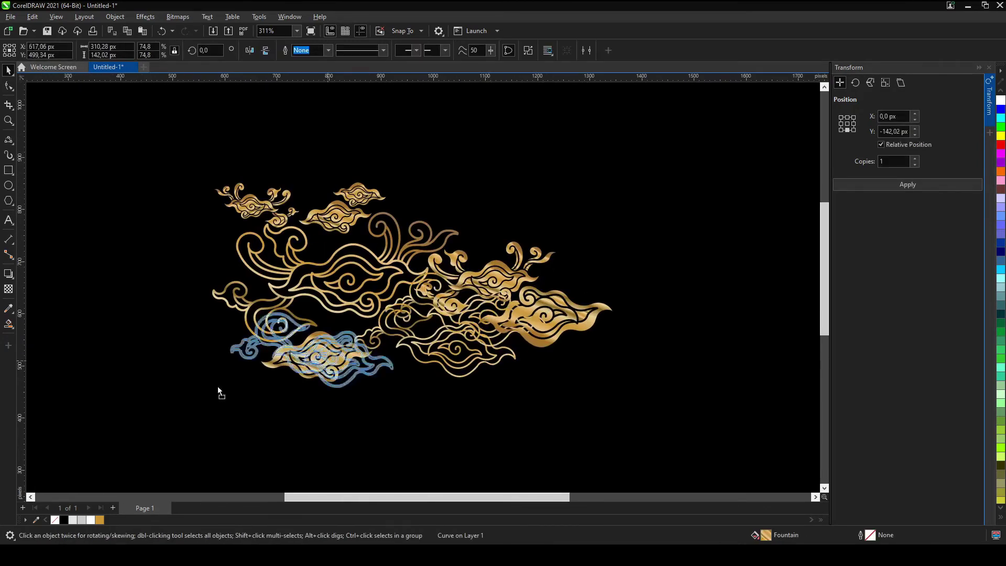
{"action": "scroll", "coordinate": [264, 384], "scroll_direction": "up", "scroll_amount": 2}
{"action": "left_click_drag", "start_coordinate": [264, 384], "coordinate": [317, 368]}
Move the 19-object cloud group into the lower left of the pattern
{"action": "scroll", "coordinate": [317, 367], "scroll_direction": "down", "scroll_amount": 3}
{"action": "scroll", "coordinate": [524, 294], "scroll_direction": "up", "scroll_amount": 2}
{"action": "left_click", "coordinate": [639, 243]}
{"action": "left_click_drag", "start_coordinate": [638, 243], "coordinate": [257, 336]}
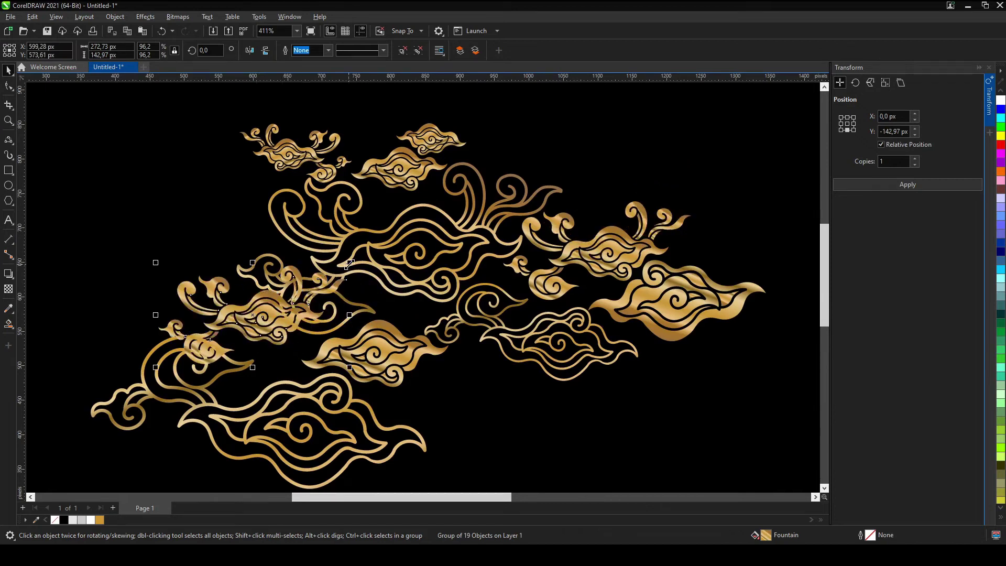
{"action": "scroll", "coordinate": [261, 303], "scroll_direction": "up", "scroll_amount": 2}
{"action": "left_click_drag", "start_coordinate": [272, 283], "coordinate": [249, 319]}
{"action": "scroll", "coordinate": [249, 320], "scroll_direction": "down", "scroll_amount": 4}
{"action": "left_click", "coordinate": [409, 225]}
Position the small cloud near the pattern's bottom and duplicate it with Ctrl+D
{"action": "left_click_drag", "start_coordinate": [398, 442], "coordinate": [398, 441]}
{"action": "scroll", "coordinate": [398, 441], "scroll_direction": "up", "scroll_amount": 3}
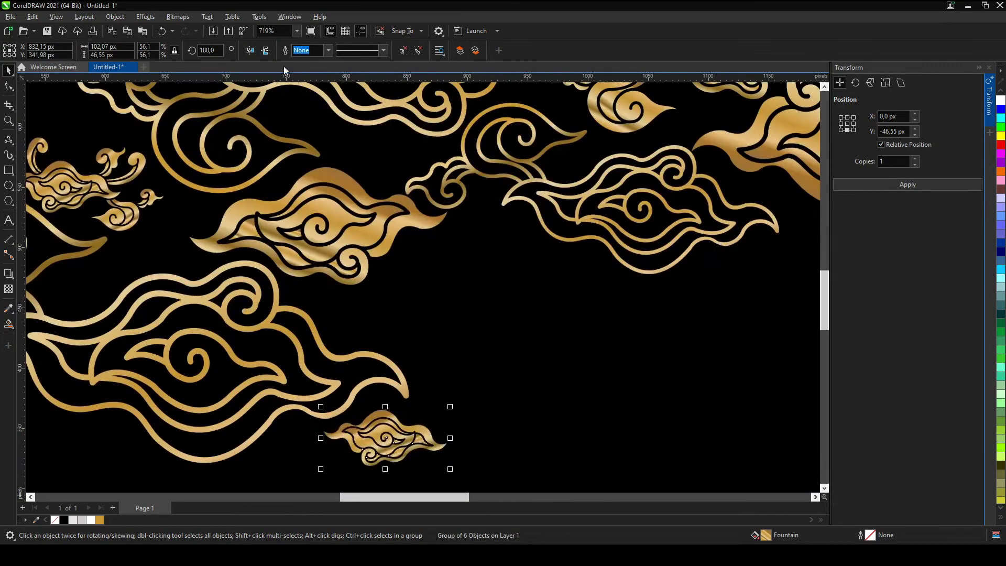
{"action": "scroll", "coordinate": [422, 360], "scroll_direction": "down", "scroll_amount": 5}
{"action": "scroll", "coordinate": [440, 373], "scroll_direction": "up", "scroll_amount": 3}
{"action": "scroll", "coordinate": [439, 373], "scroll_direction": "up", "scroll_amount": 1}
{"action": "key", "text": "ctrl+d"}
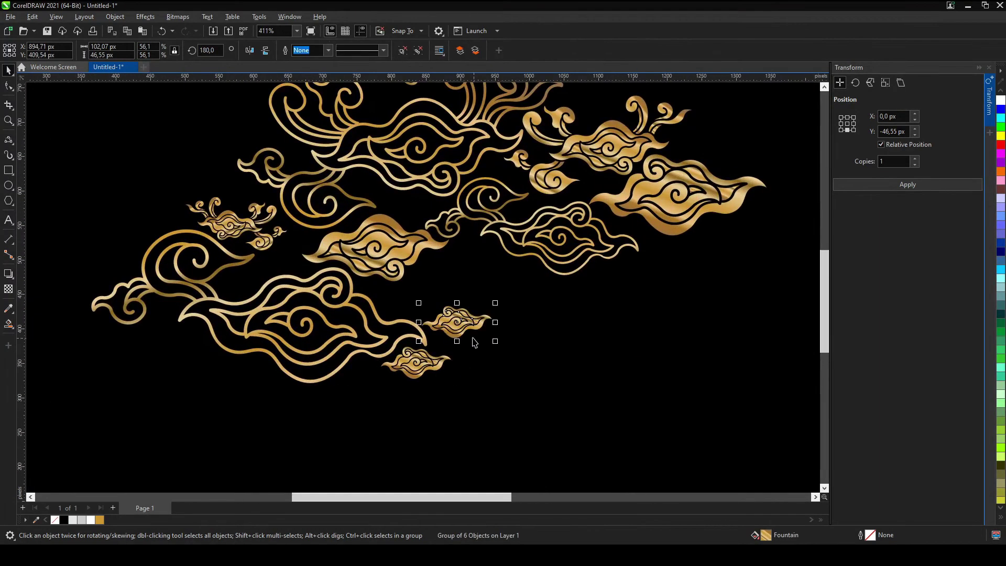
{"action": "scroll", "coordinate": [464, 385], "scroll_direction": "down", "scroll_amount": 2}
Try enlarging the duplicate beside the other clouds, then undo it
{"action": "mouse_move", "coordinate": [464, 385]}
{"action": "left_mouse_down"}
{"action": "mouse_move", "coordinate": [474, 375]}
{"action": "mouse_move", "coordinate": [489, 385]}
{"action": "left_mouse_up"}
{"action": "scroll", "coordinate": [474, 374], "scroll_direction": "down", "scroll_amount": 2}
{"action": "scroll", "coordinate": [489, 385], "scroll_direction": "up", "scroll_amount": 2}
{"action": "key", "text": "ctrl+z"}
{"action": "key", "text": "ctrl+z"}
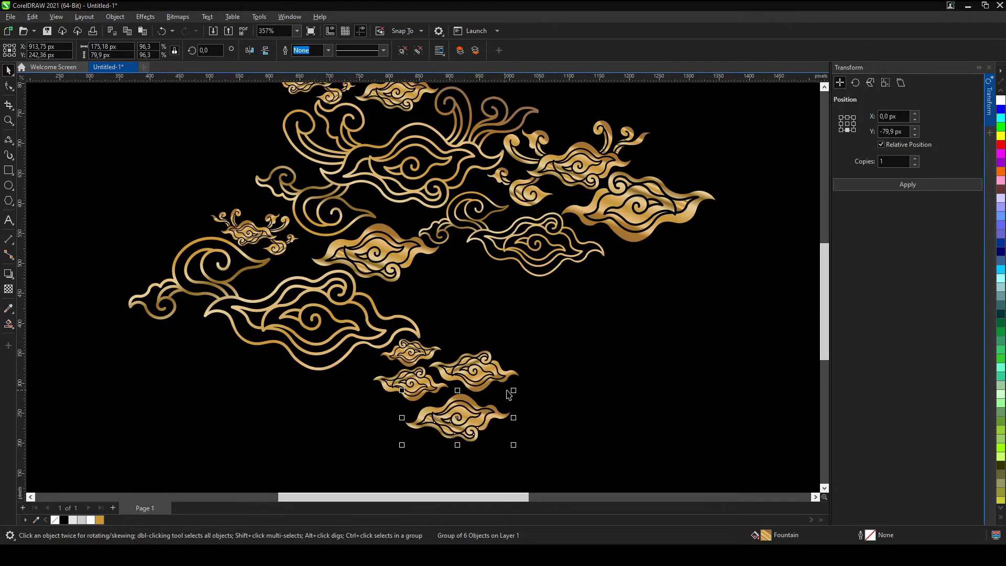
{"action": "scroll", "coordinate": [508, 394], "scroll_direction": "down", "scroll_amount": 2}
{"action": "left_click", "coordinate": [123, 285]}
{"action": "scroll", "coordinate": [436, 338], "scroll_direction": "up", "scroll_amount": 2}
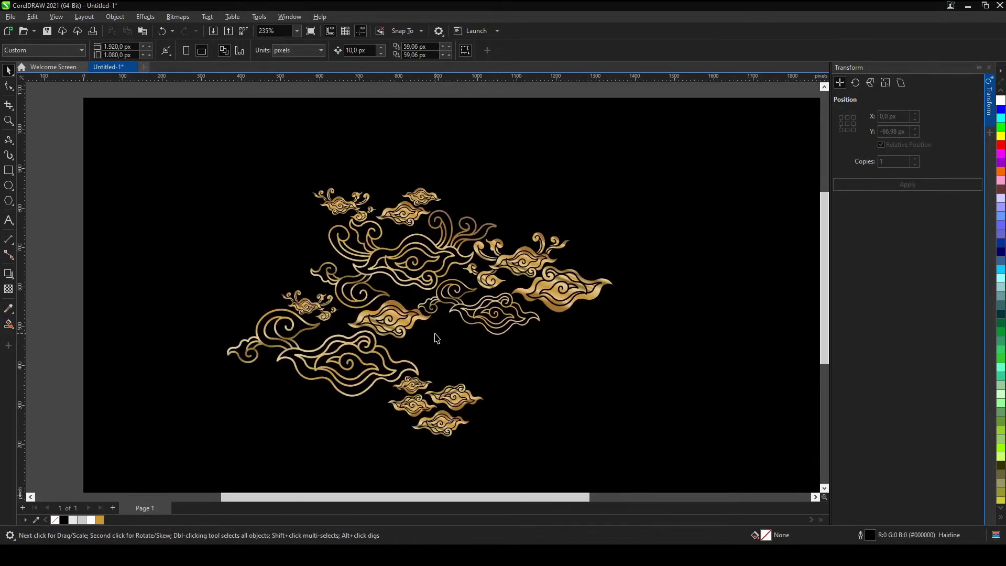
Move a small cloud up beside the top clouds
{"action": "left_click", "coordinate": [411, 356]}
{"action": "mouse_move", "coordinate": [398, 356]}
{"action": "left_mouse_down"}
{"action": "mouse_move", "coordinate": [476, 181]}
{"action": "mouse_move", "coordinate": [499, 188]}
{"action": "left_mouse_up"}
{"action": "scroll", "coordinate": [478, 200], "scroll_direction": "up", "scroll_amount": 2}
{"action": "scroll", "coordinate": [502, 164], "scroll_direction": "down", "scroll_amount": 2}
{"action": "scroll", "coordinate": [501, 164], "scroll_direction": "up", "scroll_amount": 2}
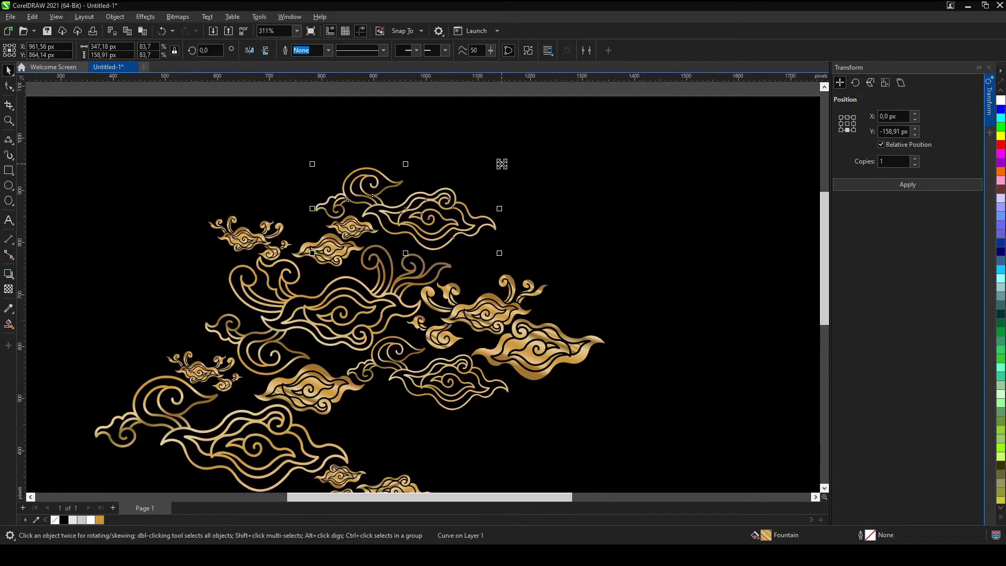
{"action": "scroll", "coordinate": [502, 164], "scroll_direction": "down", "scroll_amount": 1}
Mirror another small cloud horizontally and vertically, and move it down and left
{"action": "left_click_drag", "start_coordinate": [328, 238], "coordinate": [330, 242]}
{"action": "scroll", "coordinate": [414, 244], "scroll_direction": "up", "scroll_amount": 3}
{"action": "left_click", "coordinate": [249, 49]}
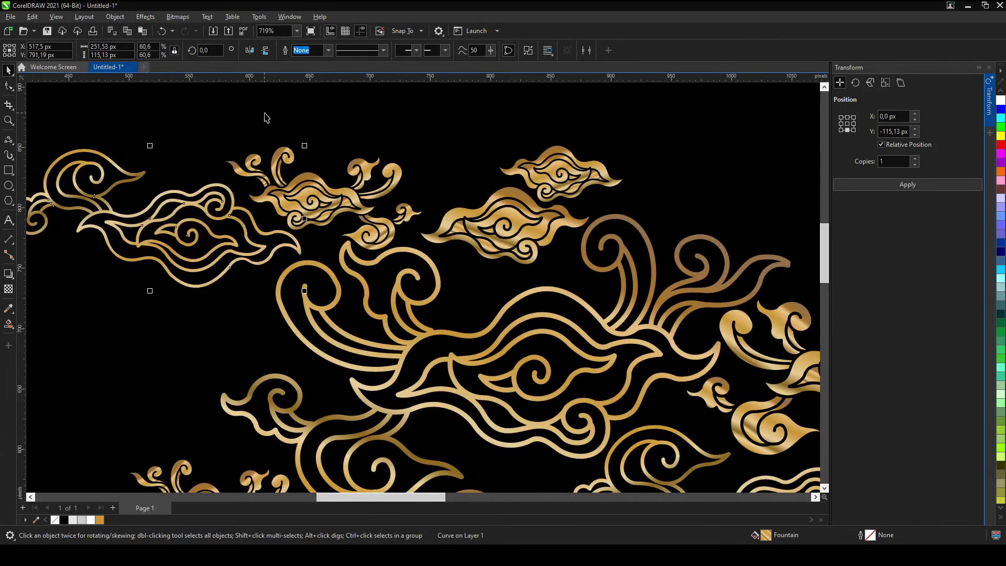
{"action": "scroll", "coordinate": [263, 120], "scroll_direction": "down", "scroll_amount": 1}
{"action": "left_click", "coordinate": [266, 49]}
{"action": "scroll", "coordinate": [248, 210], "scroll_direction": "up", "scroll_amount": 2}
{"action": "left_click_drag", "start_coordinate": [249, 209], "coordinate": [244, 239]}
{"action": "scroll", "coordinate": [314, 262], "scroll_direction": "down", "scroll_amount": 2}
{"action": "scroll", "coordinate": [438, 297], "scroll_direction": "down", "scroll_amount": 2}
{"action": "key", "text": "Escape"}
Place the three small bottom clouds as a cluster at upper left, scaled to about 41%
{"action": "left_click_drag", "start_coordinate": [435, 340], "coordinate": [335, 402]}
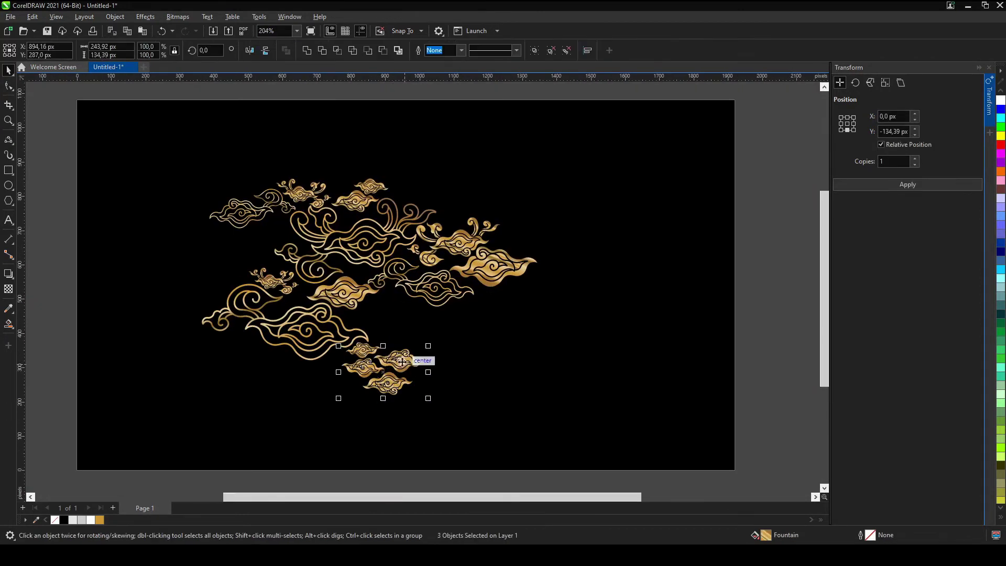
{"action": "scroll", "coordinate": [259, 167], "scroll_direction": "up", "scroll_amount": 2}
{"action": "left_click_drag", "start_coordinate": [259, 166], "coordinate": [220, 300]}
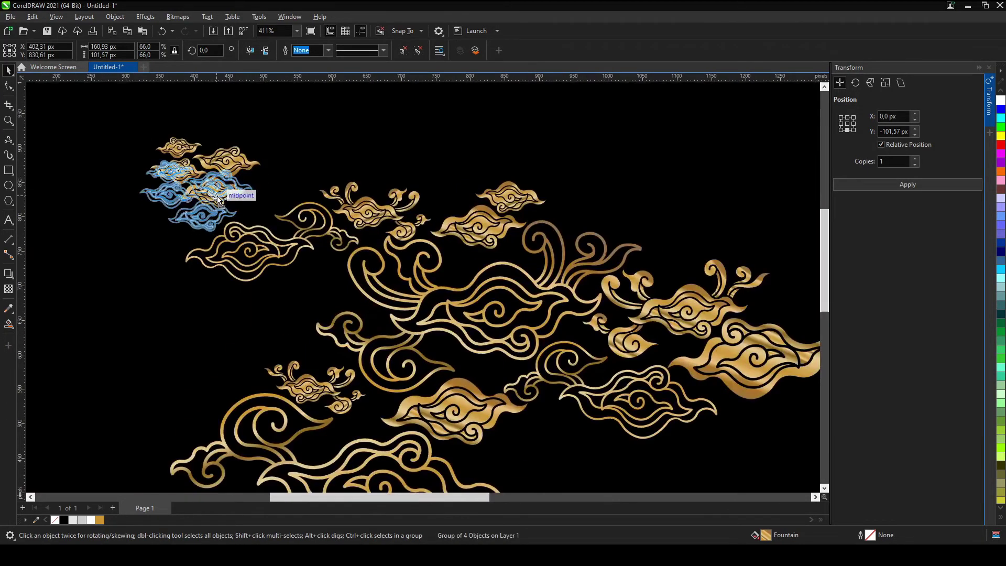
{"action": "scroll", "coordinate": [220, 300], "scroll_direction": "down", "scroll_amount": 3}
{"action": "scroll", "coordinate": [219, 300], "scroll_direction": "up", "scroll_amount": 2}
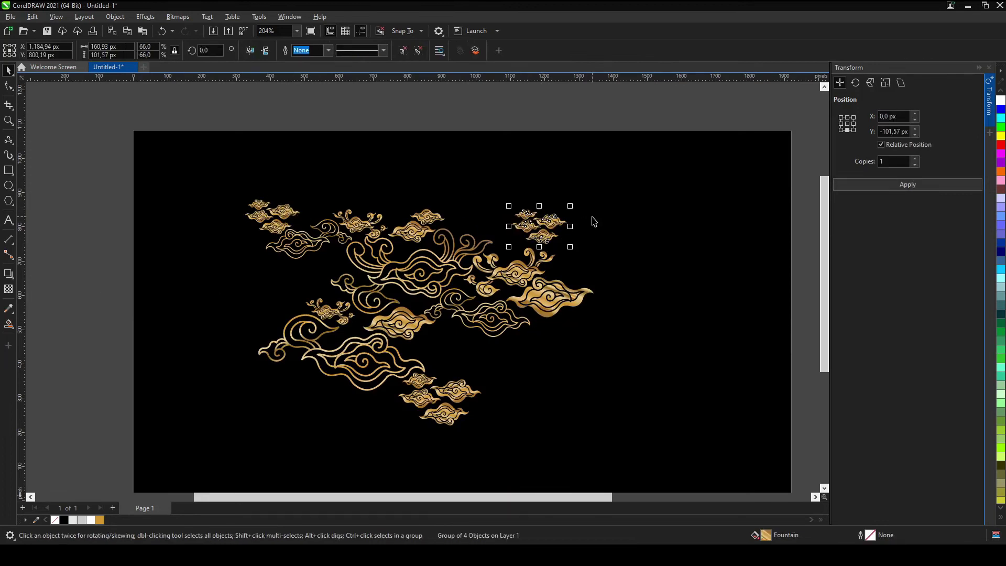
{"action": "scroll", "coordinate": [593, 220], "scroll_direction": "up", "scroll_amount": 3}
{"action": "mouse_move", "coordinate": [568, 198]}
{"action": "left_mouse_down"}
{"action": "mouse_move", "coordinate": [470, 280]}
{"action": "mouse_move", "coordinate": [532, 265]}
{"action": "left_mouse_up"}
{"action": "scroll", "coordinate": [155, 177], "scroll_direction": "down", "scroll_amount": 4}
Select the whole cloud artwork and scale it larger
{"action": "left_click_drag", "start_coordinate": [155, 177], "coordinate": [658, 400]}
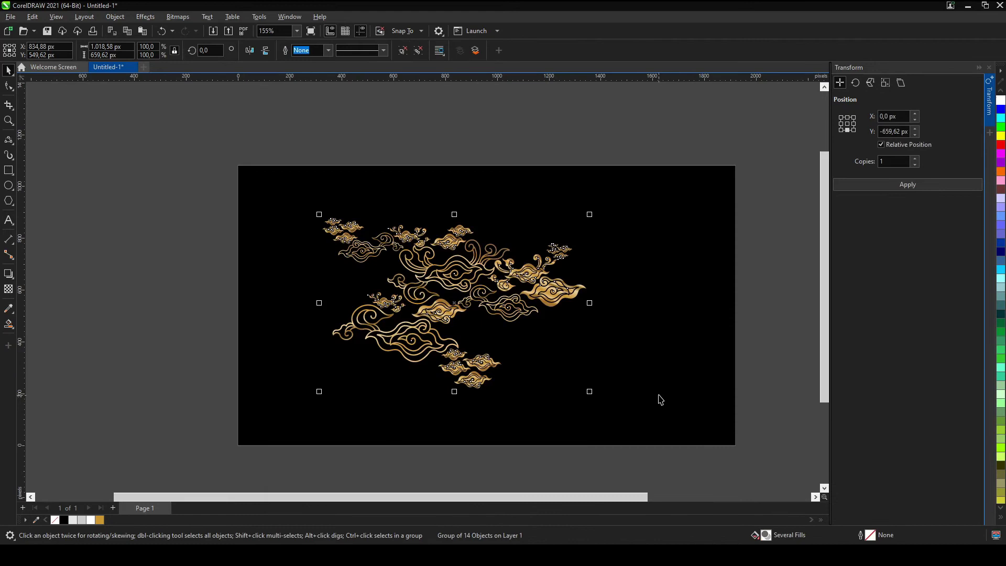
{"action": "left_click_drag", "start_coordinate": [589, 213], "coordinate": [650, 200]}
{"action": "left_click", "coordinate": [688, 223]}
Add a white text object reading 'BATIK' among the clouds
{"action": "left_click", "coordinate": [120, 223]}
{"action": "scroll", "coordinate": [120, 223], "scroll_direction": "down", "scroll_amount": 1}
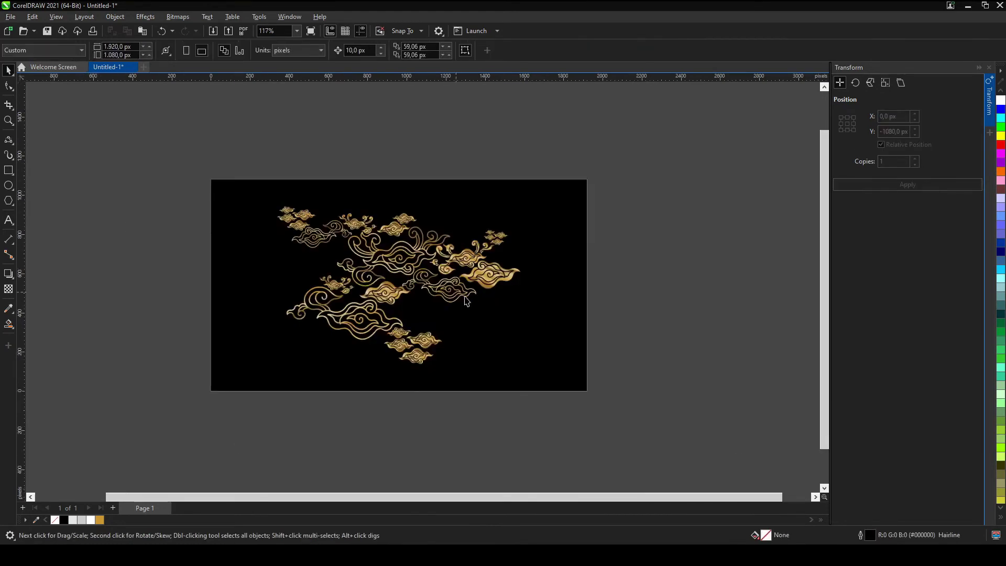
{"action": "scroll", "coordinate": [451, 276], "scroll_direction": "up", "scroll_amount": 2}
{"action": "left_click", "coordinate": [11, 224]}
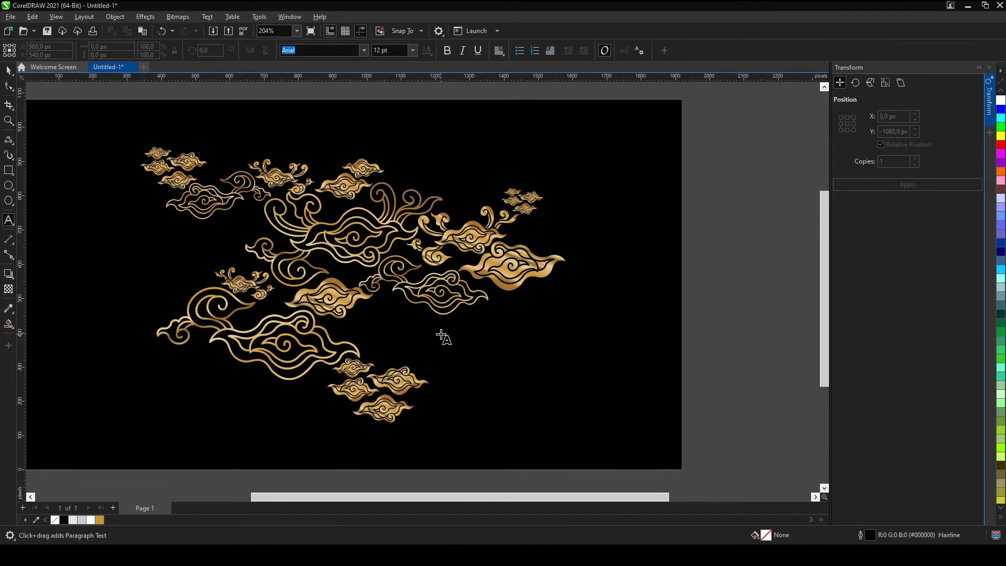
{"action": "left_click", "coordinate": [443, 337]}
{"action": "scroll", "coordinate": [443, 336], "scroll_direction": "up", "scroll_amount": 2}
{"action": "scroll", "coordinate": [421, 354], "scroll_direction": "up", "scroll_amount": 2}
{"action": "key", "text": "ctrl+a"}
{"action": "left_click", "coordinate": [1000, 99]}
{"action": "key", "text": "Caps_Lock"}
{"action": "type", "text": "BATIK"}
Set the BATIK text's font to regular Roboto
{"action": "key", "text": "ctrl+a"}
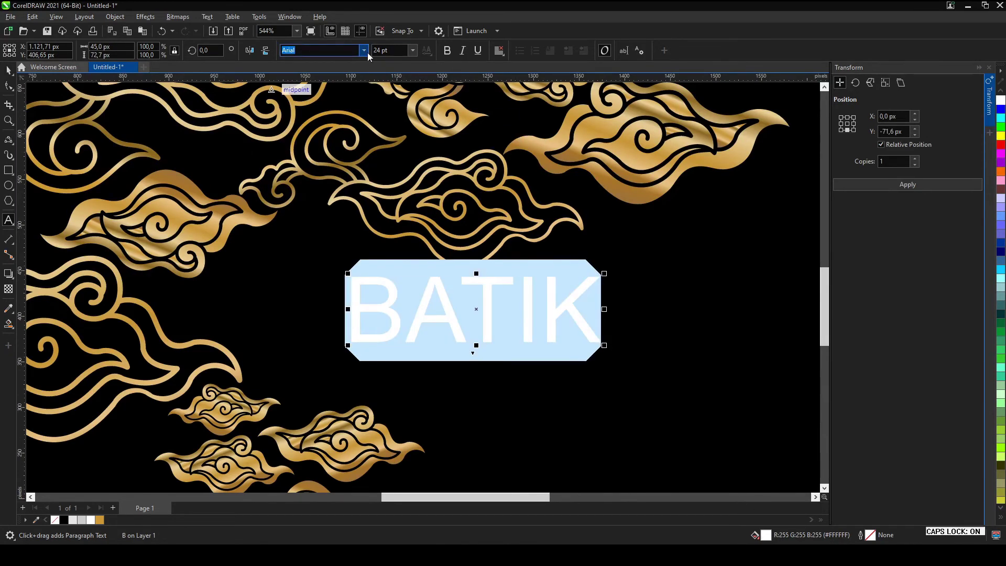
{"action": "left_click", "coordinate": [366, 53]}
{"action": "type", "text": "R"}
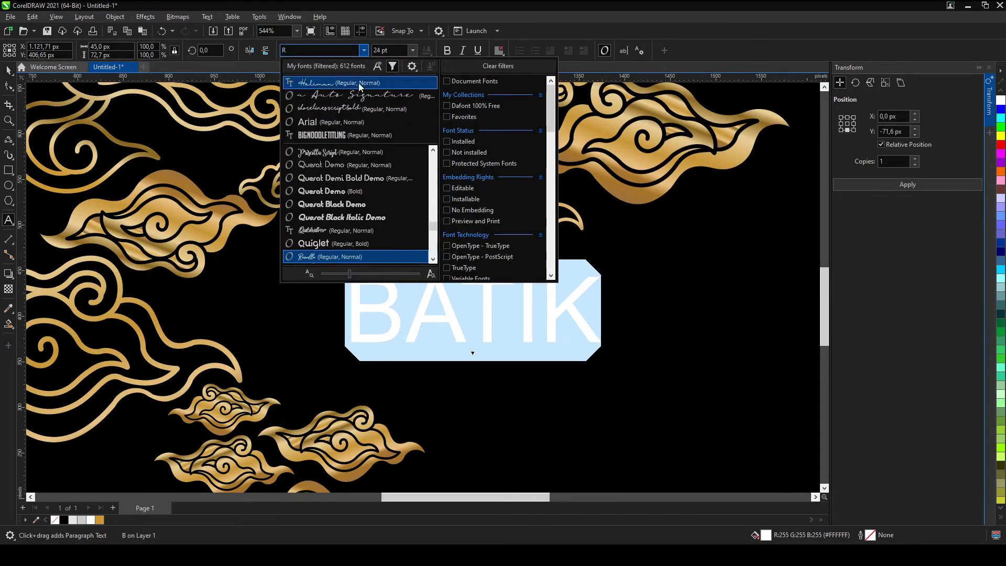
{"action": "scroll", "coordinate": [342, 226], "scroll_direction": "down", "scroll_amount": 2}
{"action": "left_click", "coordinate": [339, 154]}
{"action": "left_click", "coordinate": [360, 52]}
{"action": "left_click", "coordinate": [379, 153]}
{"action": "left_click", "coordinate": [9, 70]}
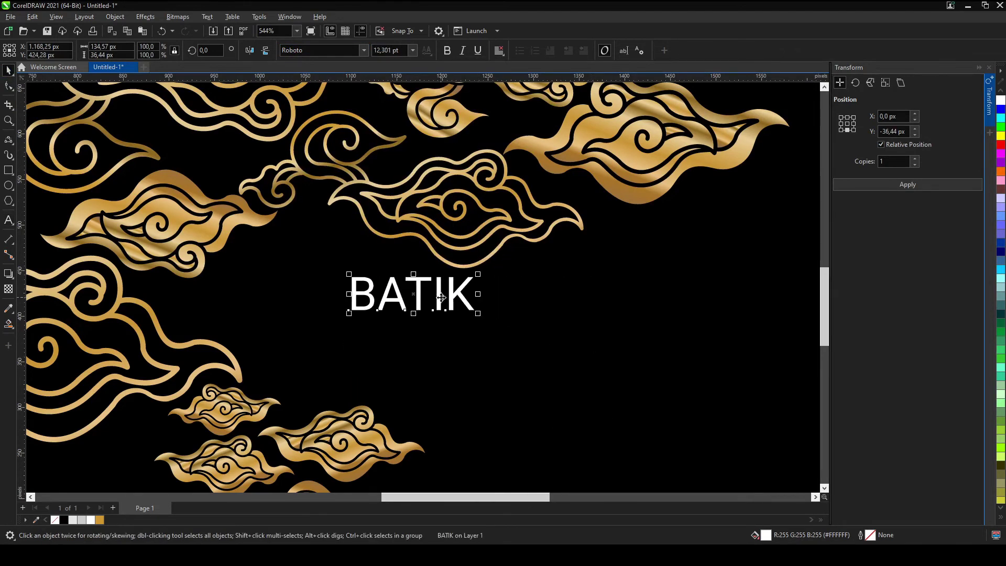
Paste 'Megamendung' as white Great Vibes text, shrink it, and place it under BATIK
{"action": "left_click", "coordinate": [326, 365]}
{"action": "key", "text": "ctrl+v"}
{"action": "left_click", "coordinate": [364, 51]}
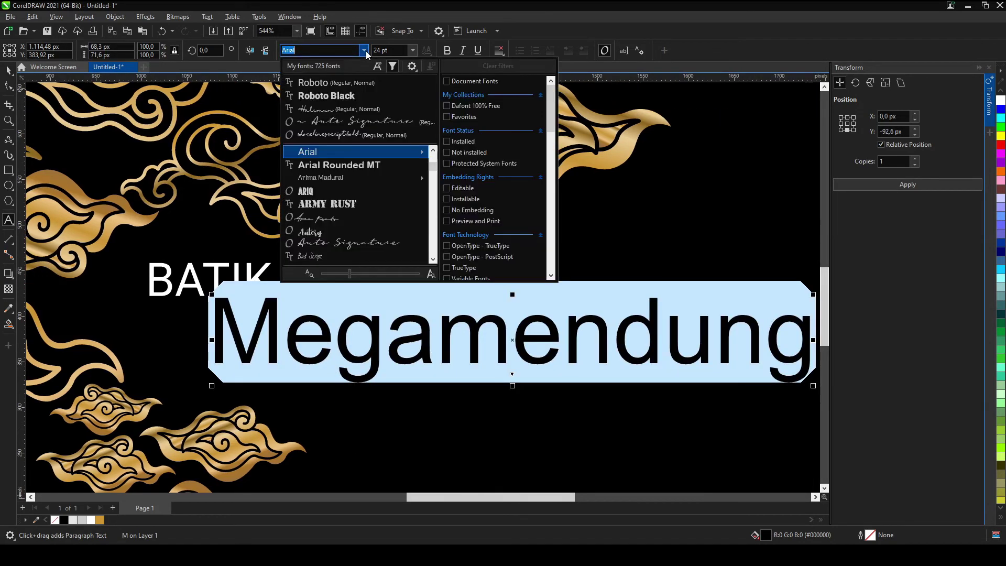
{"action": "type", "text": "great"}
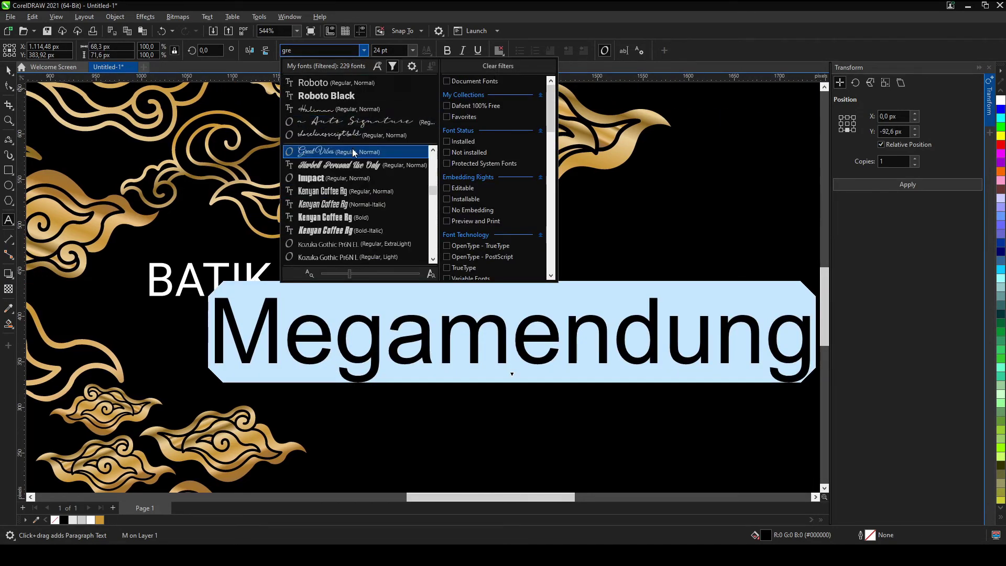
{"action": "key", "text": "Return"}
{"action": "left_click", "coordinate": [1001, 100]}
{"action": "left_click_drag", "start_coordinate": [610, 359], "coordinate": [602, 356]}
{"action": "left_click_drag", "start_coordinate": [438, 345], "coordinate": [385, 350]}
Shrink BATIK above Megamendung and widen its letter spacing with the Shape tool
{"action": "scroll", "coordinate": [385, 350], "scroll_direction": "up", "scroll_amount": 2}
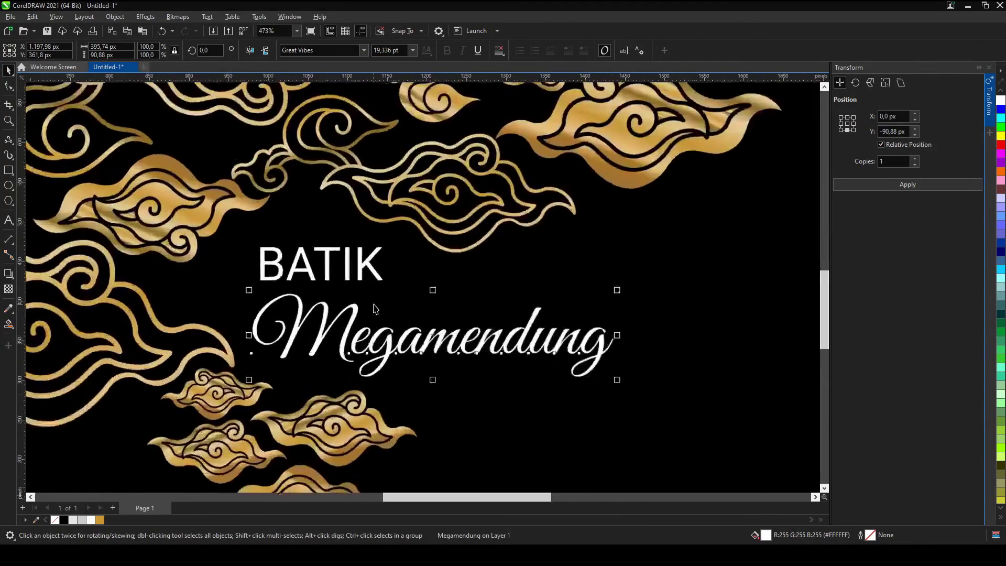
{"action": "mouse_move", "coordinate": [388, 280]}
{"action": "left_mouse_down"}
{"action": "mouse_move", "coordinate": [336, 264]}
{"action": "mouse_move", "coordinate": [412, 291]}
{"action": "left_mouse_up"}
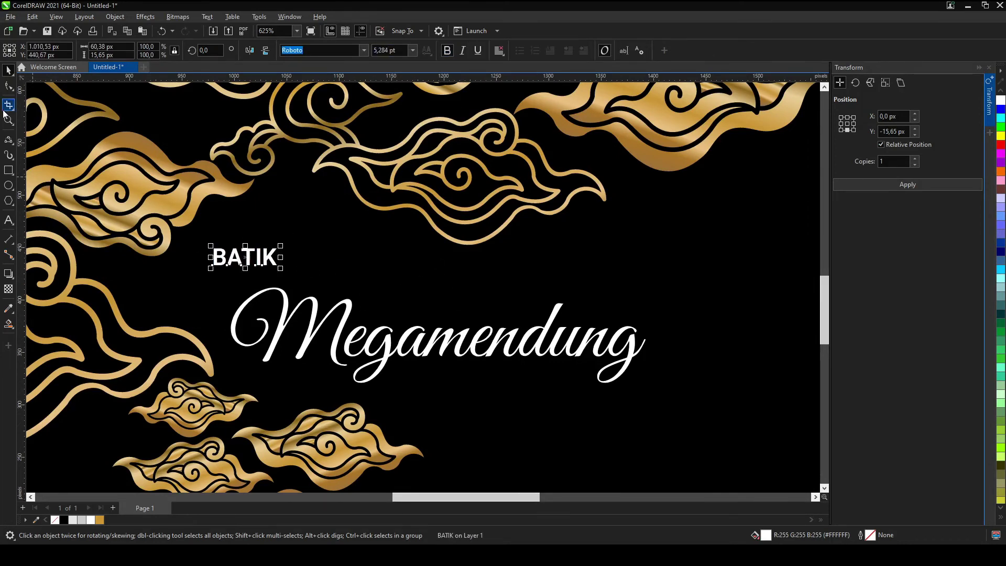
{"action": "left_click", "coordinate": [9, 86]}
{"action": "left_click_drag", "start_coordinate": [282, 270], "coordinate": [398, 274]}
{"action": "key", "text": "F8"}
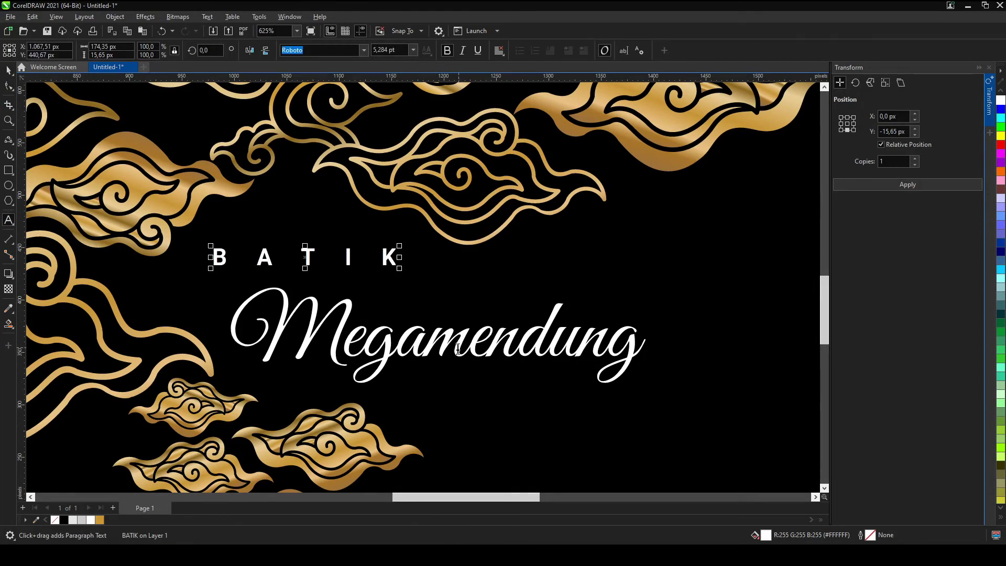
Review the whole artwork and fit the full page in view
{"action": "left_click", "coordinate": [395, 343]}
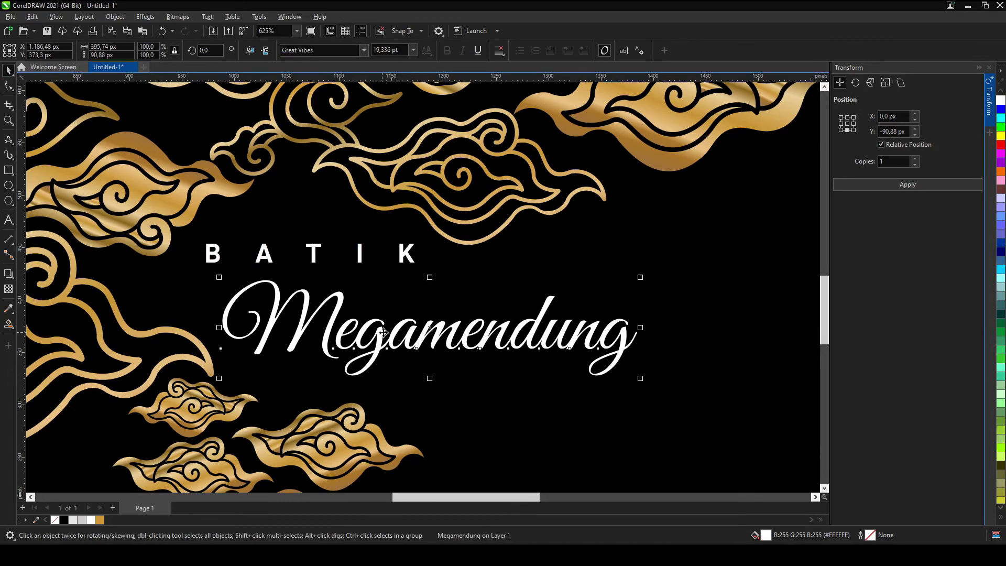
{"action": "scroll", "coordinate": [396, 343], "scroll_direction": "down", "scroll_amount": 3}
{"action": "scroll", "coordinate": [501, 300], "scroll_direction": "down", "scroll_amount": 3}
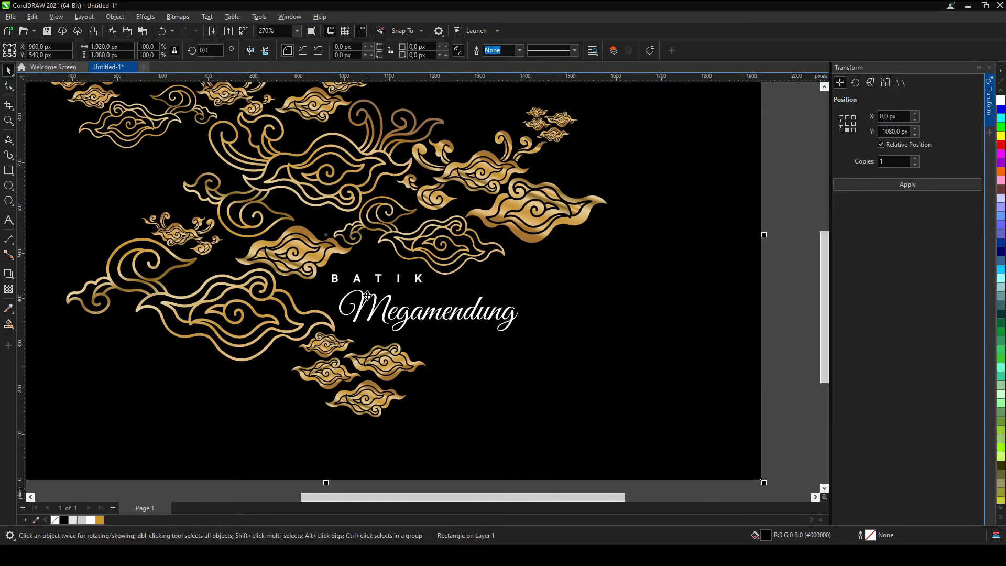
{"action": "scroll", "coordinate": [399, 283], "scroll_direction": "down", "scroll_amount": 3}
{"action": "left_click", "coordinate": [674, 193]}
{"action": "left_click_drag", "start_coordinate": [675, 193], "coordinate": [249, 398]}
{"action": "key", "text": "Escape"}
{"action": "key", "text": "shift+F4"}
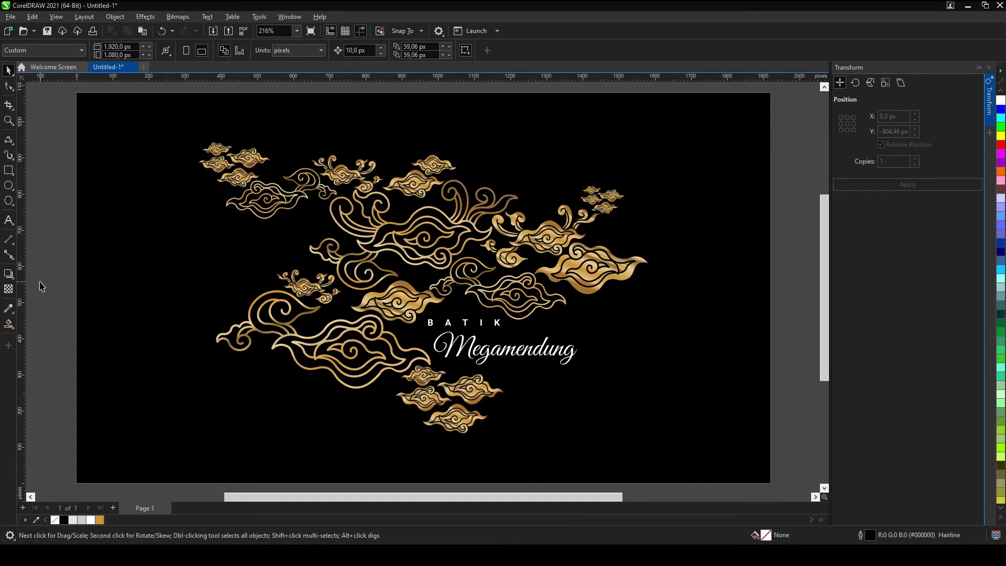